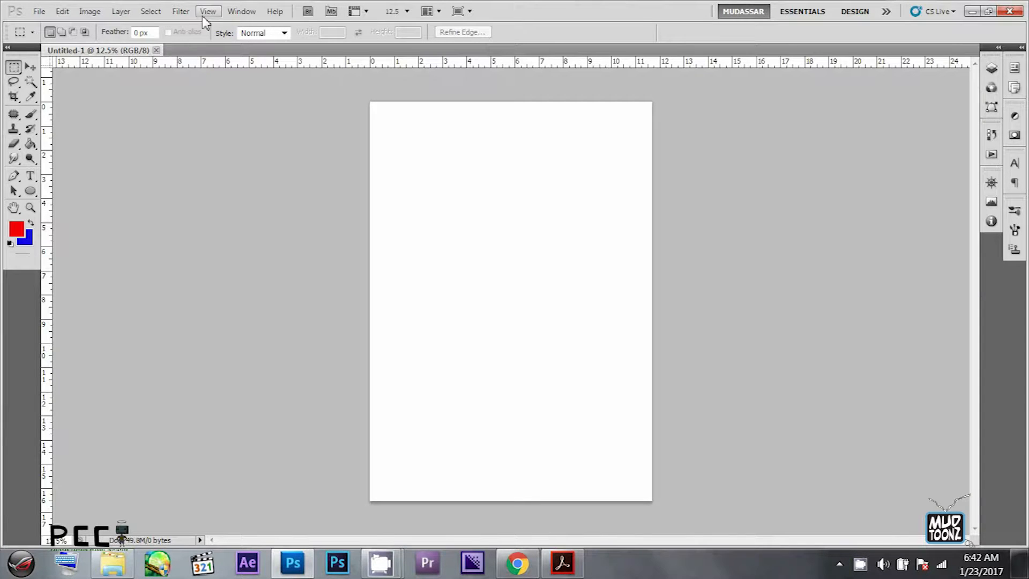
# - Rotate the blank portrait canvas 90 degrees into landscape orientation
pyautogui.click(101, 12)
pyautogui.moveTo(230, 158)
pyautogui.click(290, 173)
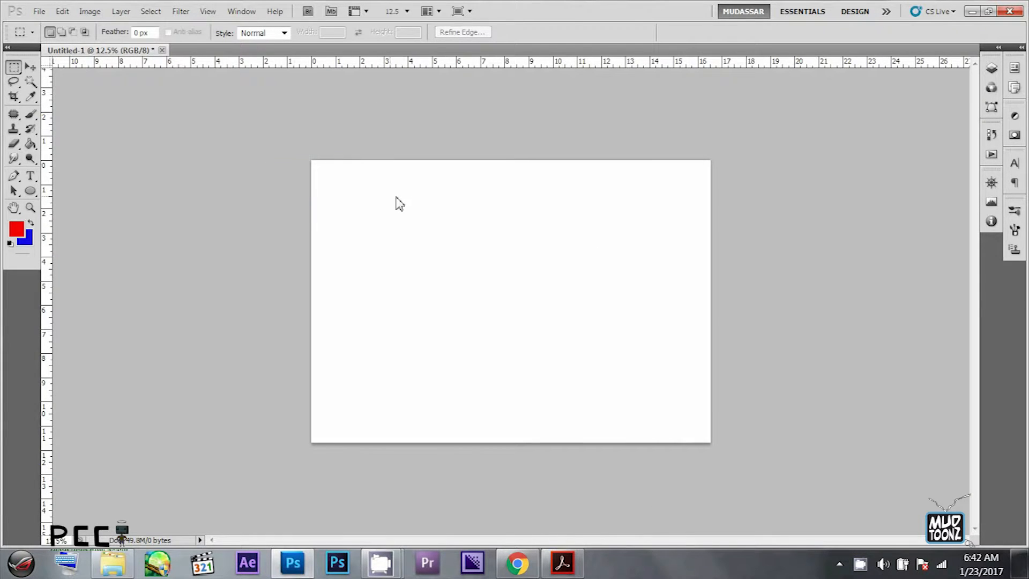
pyautogui.press('z')
pyautogui.moveTo(637, 361)
pyautogui.mouseDown()
pyautogui.moveTo(613, 351)
pyautogui.moveTo(635, 358)
pyautogui.mouseUp()
# - Create a new document from the Film & Video preset at HDTV 1080p/29.97 size, 1920 pixels wide
pyautogui.click(39, 12)
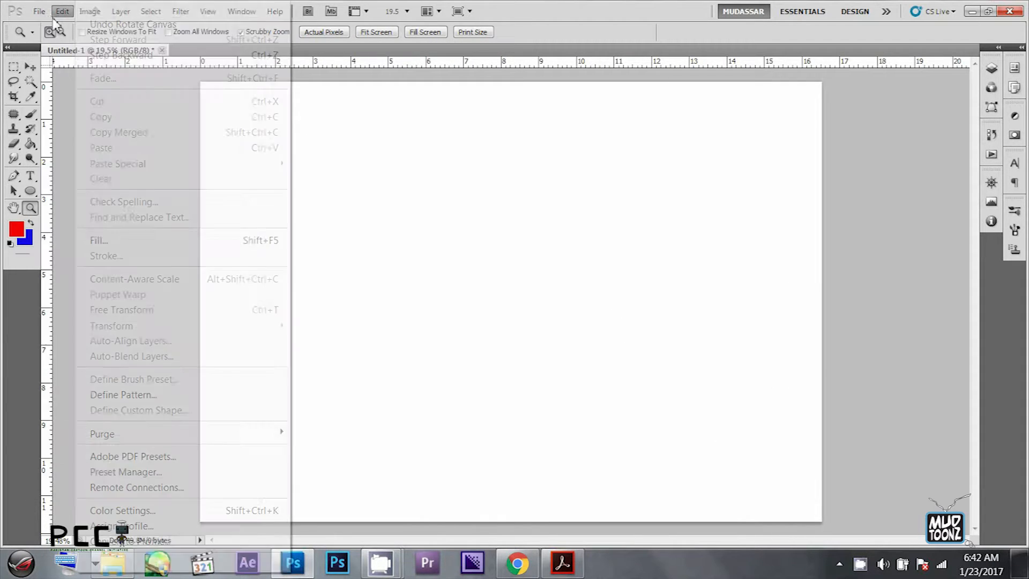
pyautogui.click(51, 25)
pyautogui.click(433, 152)
pyautogui.click(398, 243)
pyautogui.click(411, 152)
pyautogui.click(407, 293)
pyautogui.click(391, 152)
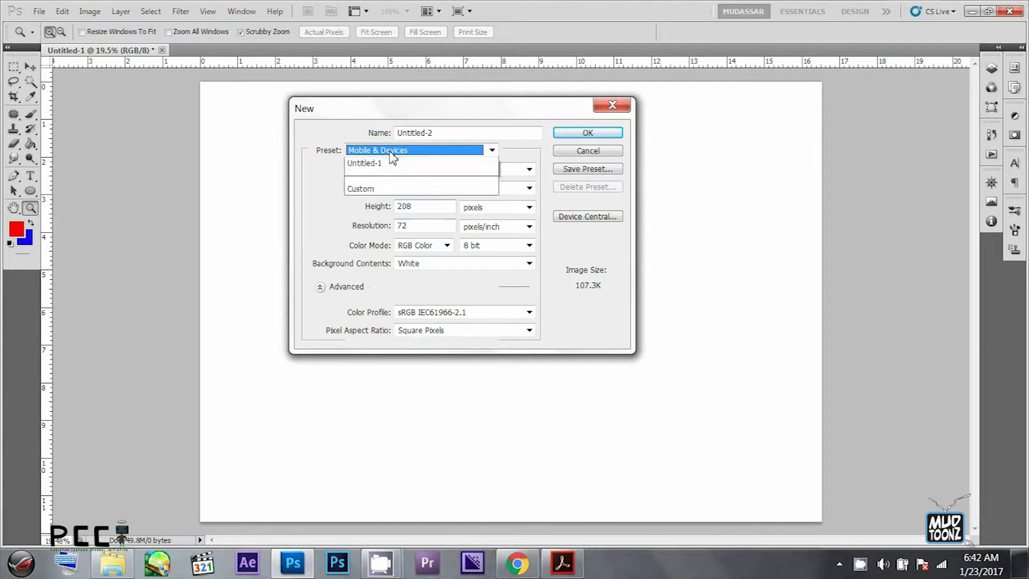
pyautogui.click(398, 306)
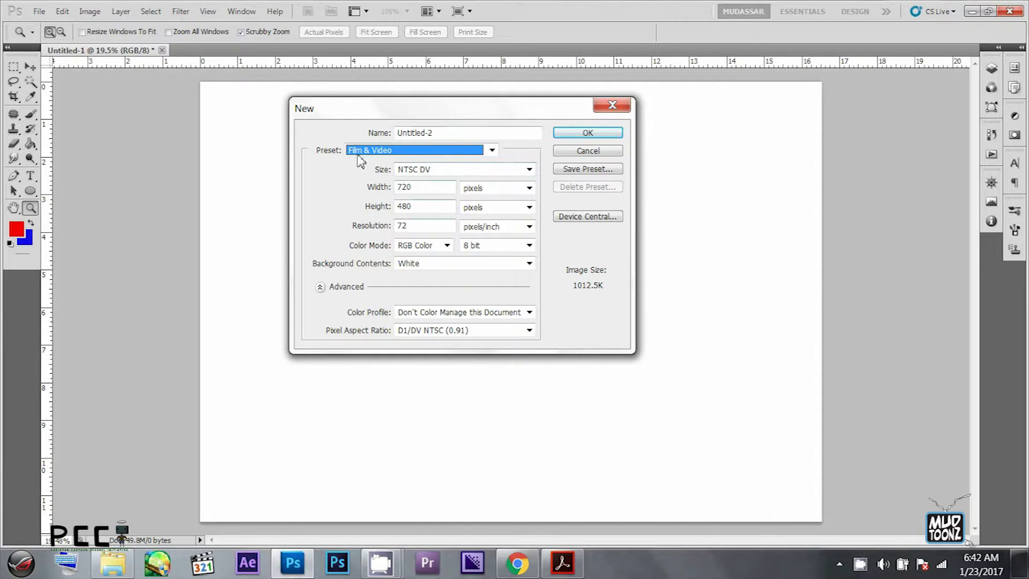
pyautogui.click(377, 153)
pyautogui.click(376, 153)
pyautogui.click(483, 169)
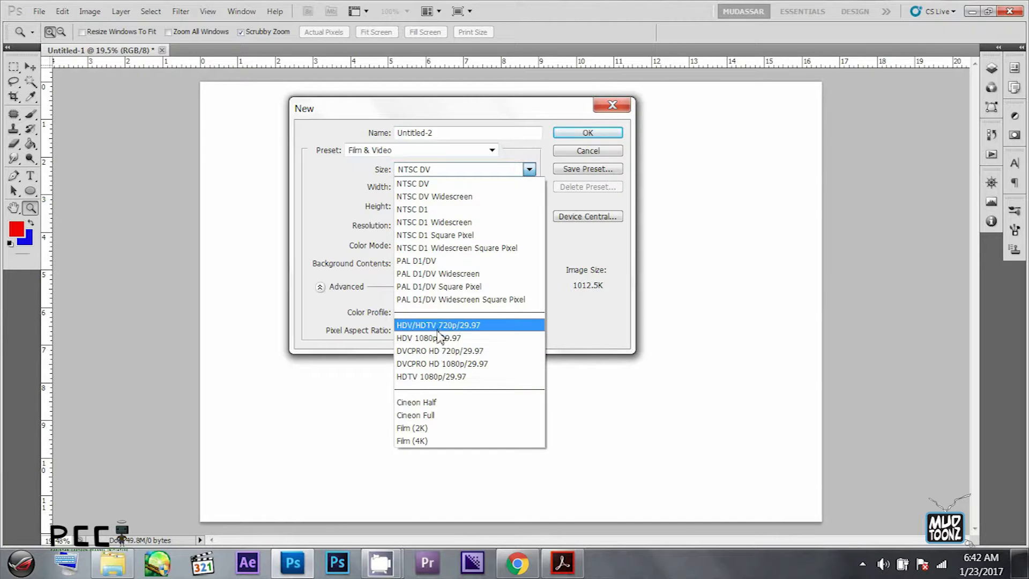
pyautogui.click(451, 377)
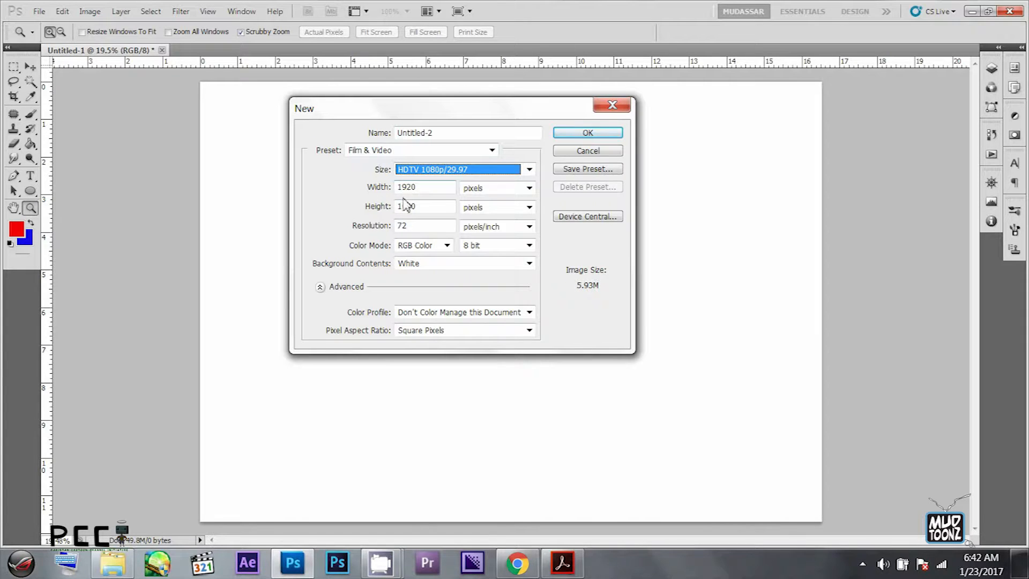
pyautogui.click(588, 133)
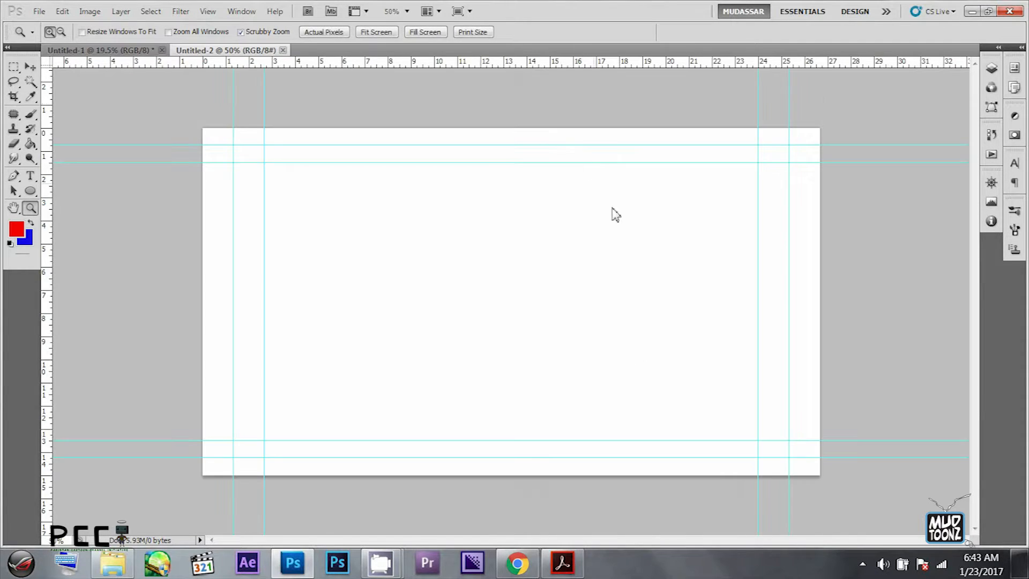
# - Close the Untitled-1 document without saving its changes
pyautogui.click(162, 50)
pyautogui.click(467, 220)
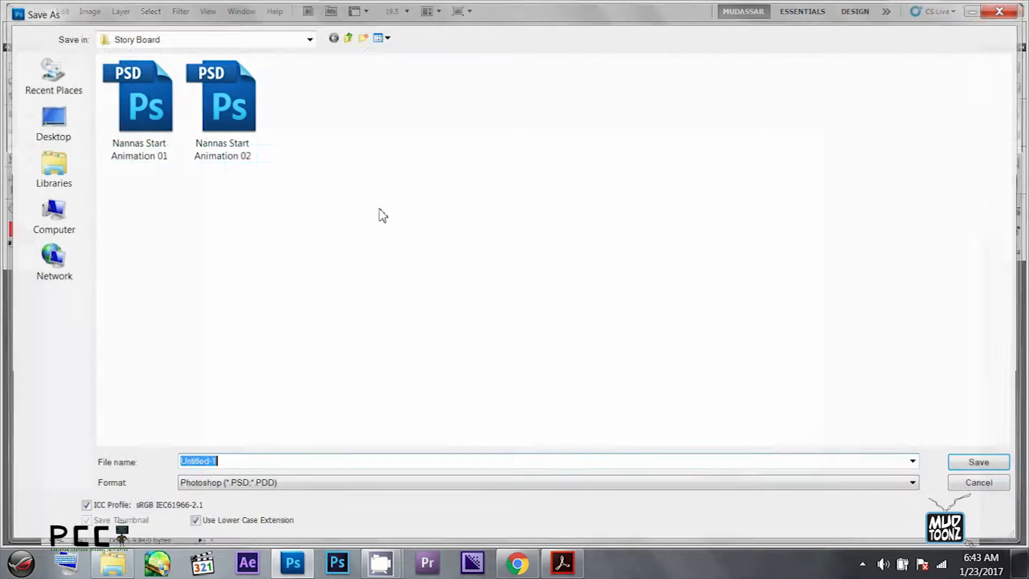
pyautogui.click(970, 485)
pyautogui.click(162, 50)
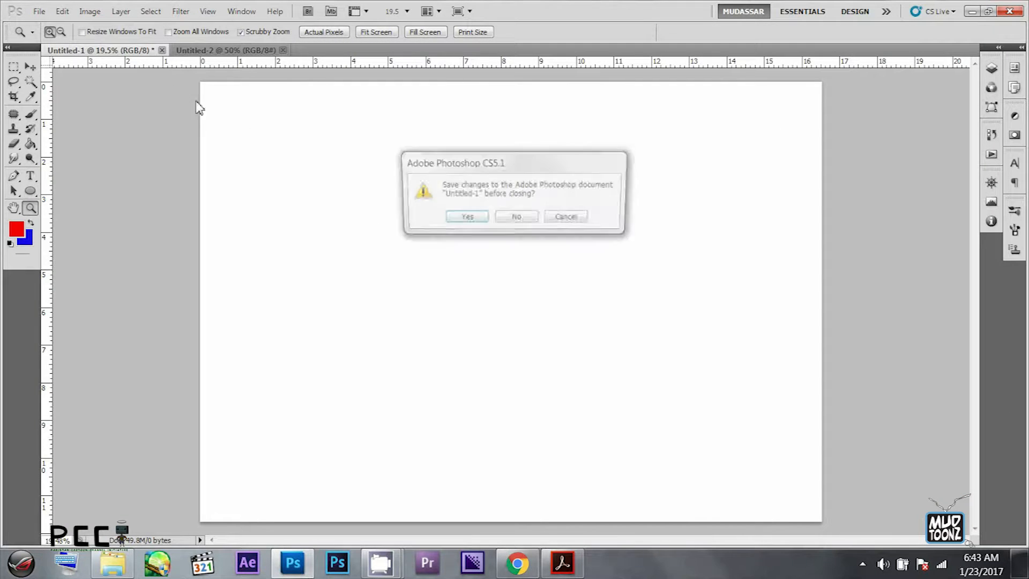
pyautogui.click(535, 220)
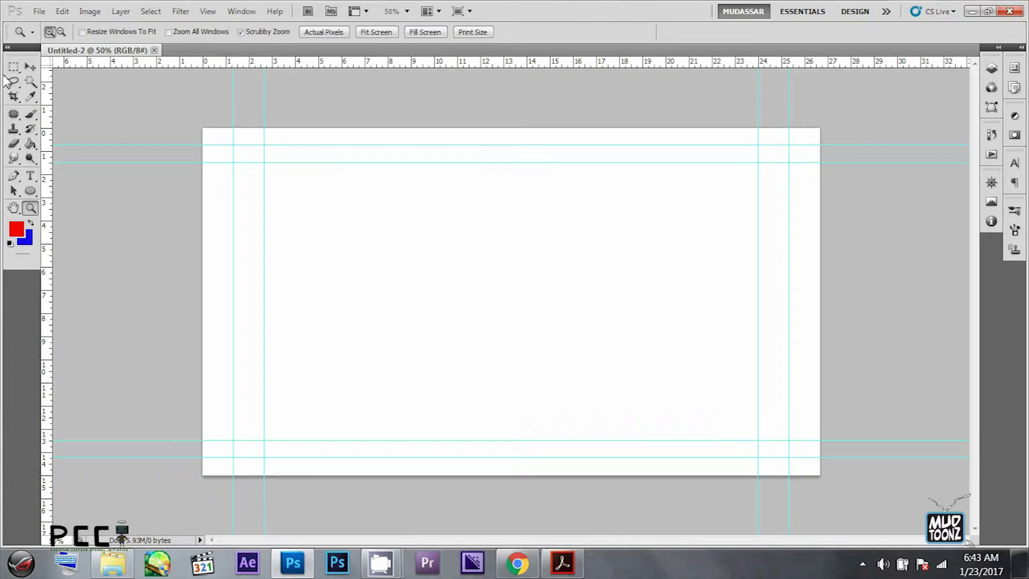
# - Set the Pen tool to Paths mode and add a horizontal ground guide just above the lower pair of guides
pyautogui.click(30, 67)
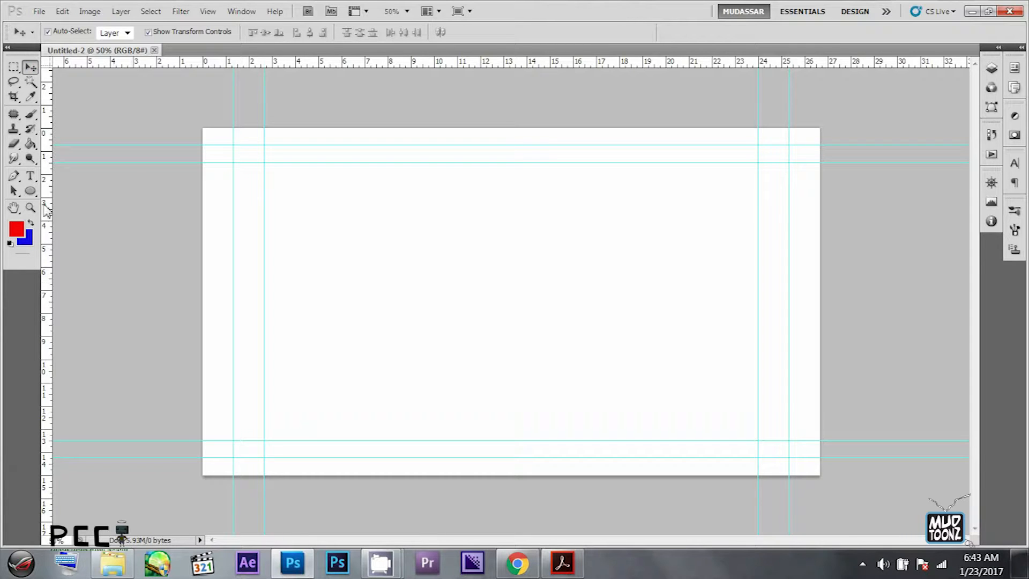
pyautogui.click(14, 176)
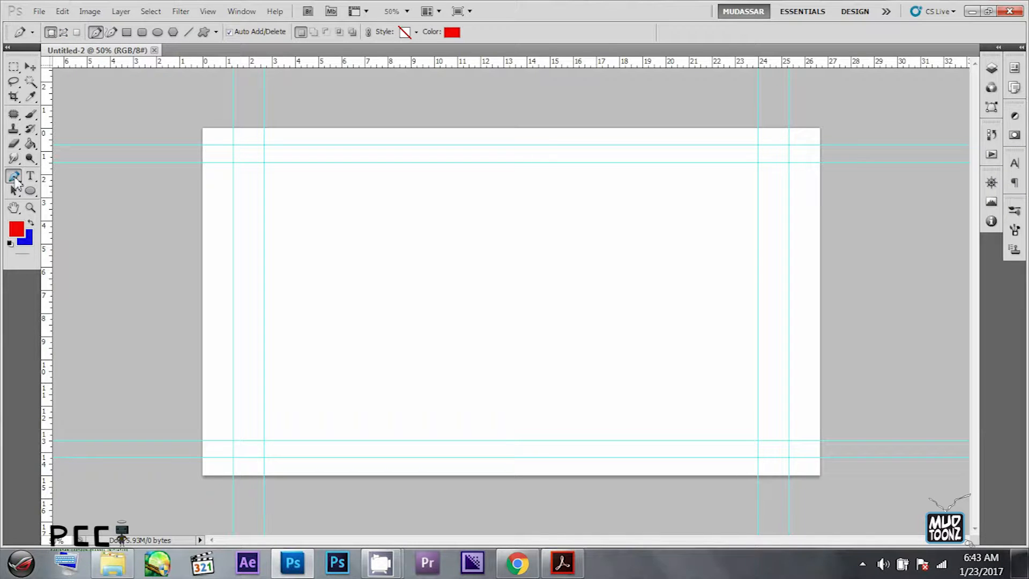
pyautogui.click(67, 33)
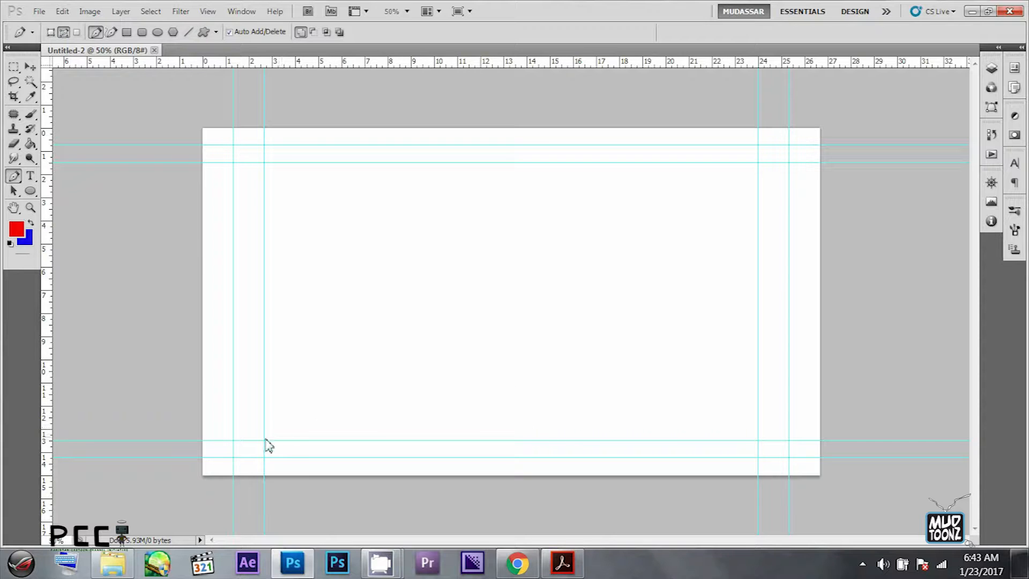
pyautogui.moveTo(320, 62); pyautogui.dragTo(312, 421)
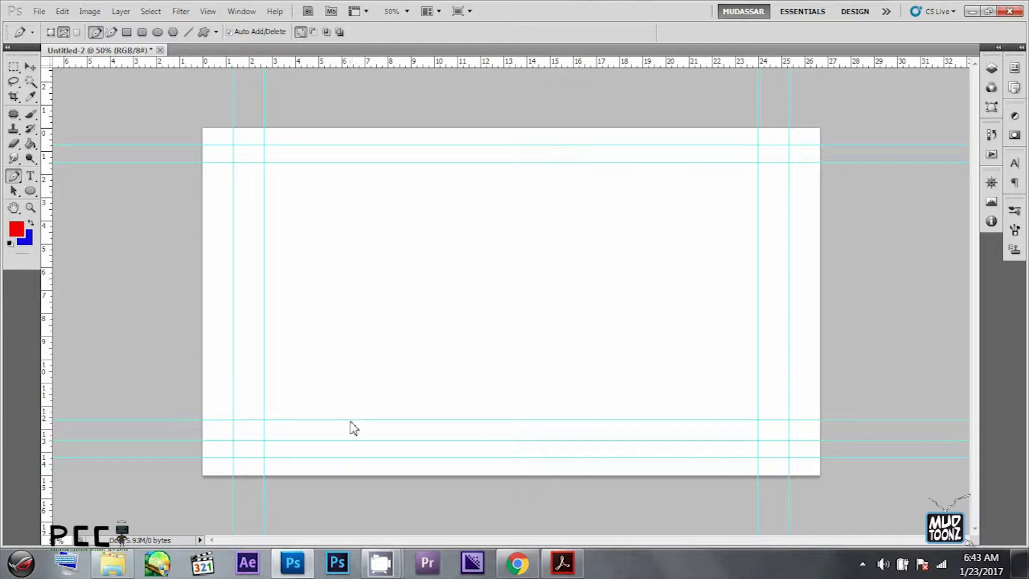
pyautogui.scroll(-2, 281, 420)
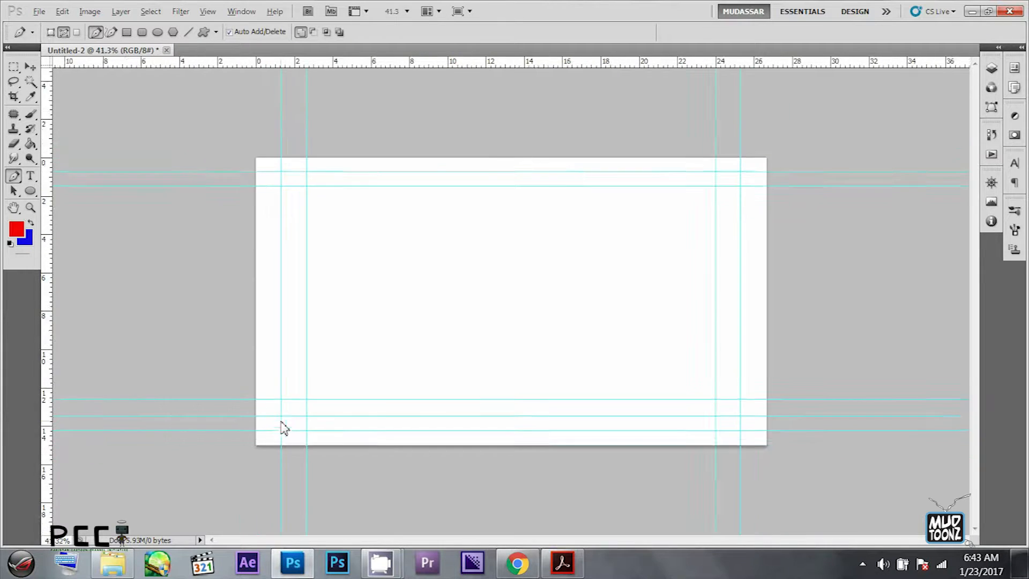
pyautogui.scroll(3, 301, 416)
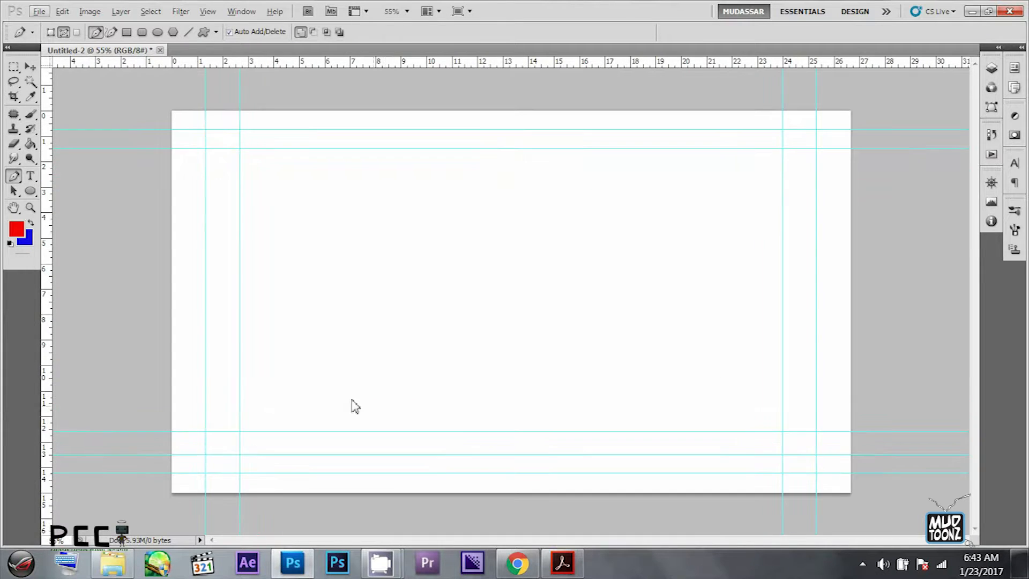
# - Draw a falling curve from the inner left guide to the ground guide, ending in a corner anchor nudged slightly left
pyautogui.click(240, 235)
pyautogui.moveTo(328, 434); pyautogui.dragTo(351, 558)
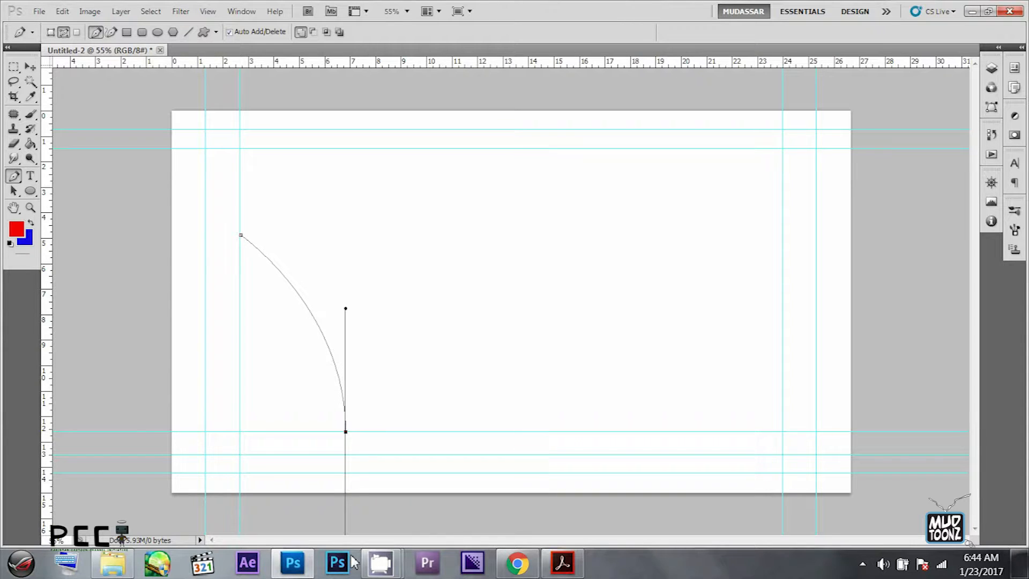
pyautogui.click(347, 432)
pyautogui.keyDown('ctrl'); pyautogui.click(346, 433); pyautogui.keyUp('ctrl')
pyautogui.moveTo(379, 410); pyautogui.dragTo(341, 440)
pyautogui.keyDown('alt'); pyautogui.click(345, 432); pyautogui.keyUp('alt')
pyautogui.hotkey('ctrl', 'Left')
pyautogui.hotkey('ctrl', 'Left')
pyautogui.hotkey('ctrl', 'Left')
pyautogui.hotkey('ctrl', 'Left')
pyautogui.hotkey('ctrl', 'Left')
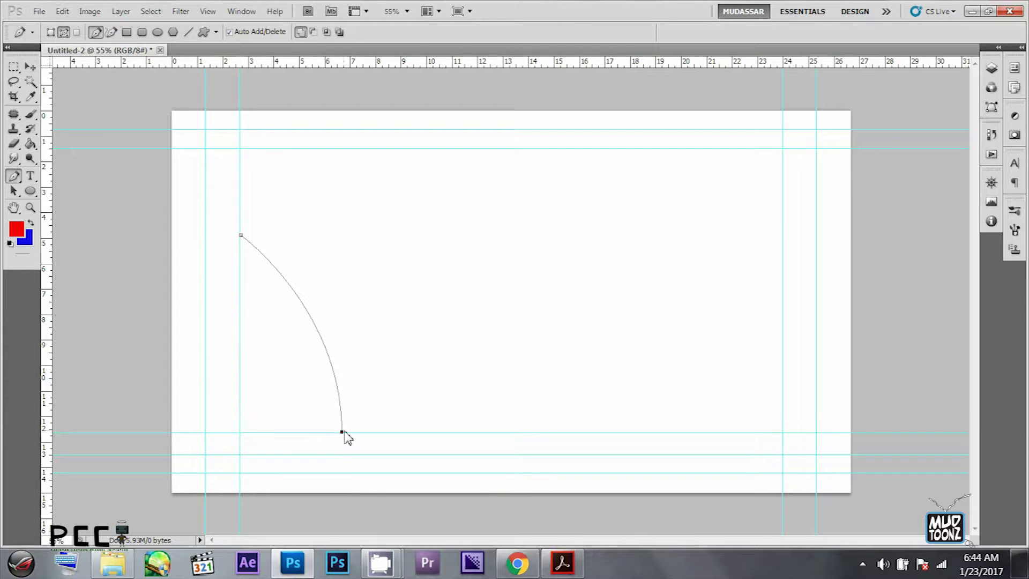
# - Continue the path with a first bounce arc, smooth at its peak and landing back on the ground guide
pyautogui.keyDown('ctrl'); pyautogui.click(342, 432); pyautogui.keyUp('ctrl')
pyautogui.moveTo(423, 288); pyautogui.dragTo(492, 288)
pyautogui.moveTo(424, 288); pyautogui.dragTo(439, 289)
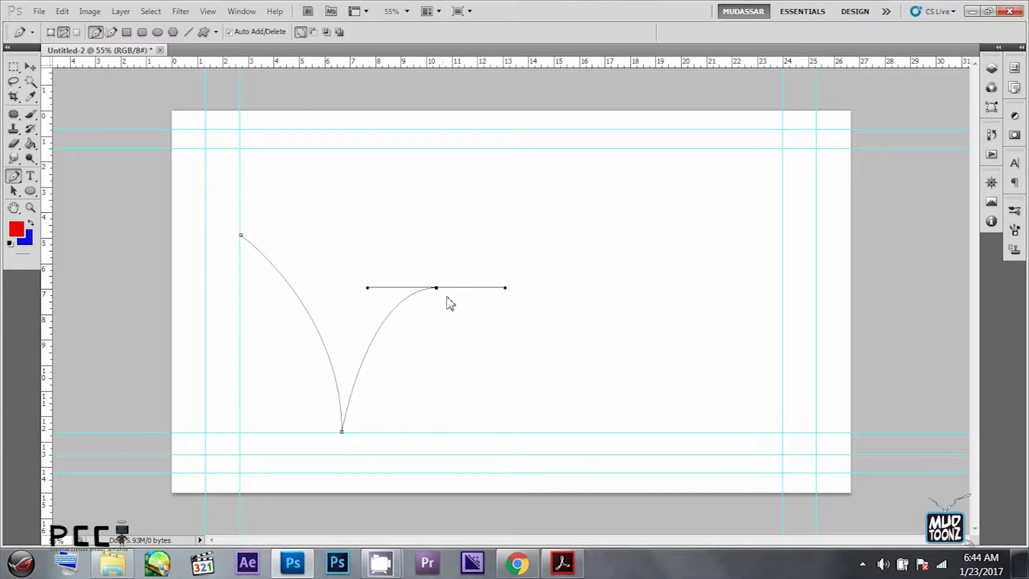
pyautogui.click(500, 433)
pyautogui.hotkey('ctrl', 'Right')
pyautogui.hotkey('ctrl', 'Right')
pyautogui.hotkey('ctrl', 'Right')
pyautogui.hotkey('ctrl', 'Right')
pyautogui.hotkey('ctrl', 'Right')
pyautogui.hotkey('ctrl', 'Right')
pyautogui.hotkey('ctrl', 'Right')
pyautogui.hotkey('ctrl', 'Right')
pyautogui.hotkey('ctrl', 'Right')
pyautogui.hotkey('ctrl', 'Right')
pyautogui.hotkey('ctrl', 'Right')
pyautogui.hotkey('ctrl', 'Right')
pyautogui.hotkey('ctrl', 'Right')
pyautogui.hotkey('ctrl', 'Right')
pyautogui.hotkey('ctrl', 'Right')
pyautogui.hotkey('ctrl', 'Right')
pyautogui.hotkey('ctrl', 'Right')
pyautogui.hotkey('ctrl', 'Right')
pyautogui.hotkey('ctrl', 'Right')
pyautogui.hotkey('ctrl', 'Right')
# - Move the whole path left toward the canvas edge and resume it with the Pen tool from its last ground anchor
pyautogui.press('a')
pyautogui.moveTo(553, 284); pyautogui.dragTo(444, 319)
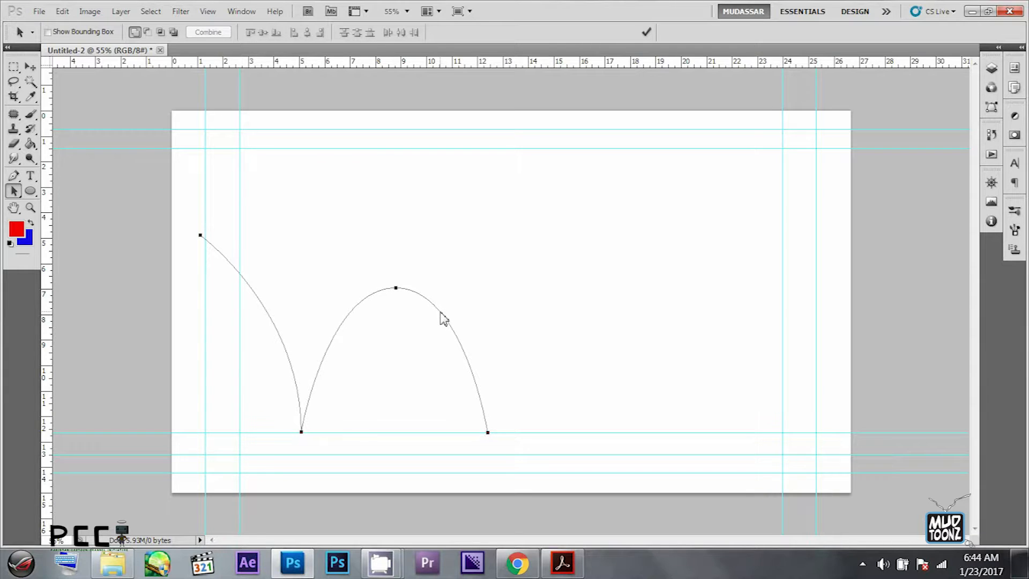
pyautogui.press('p')
pyautogui.click(13, 191)
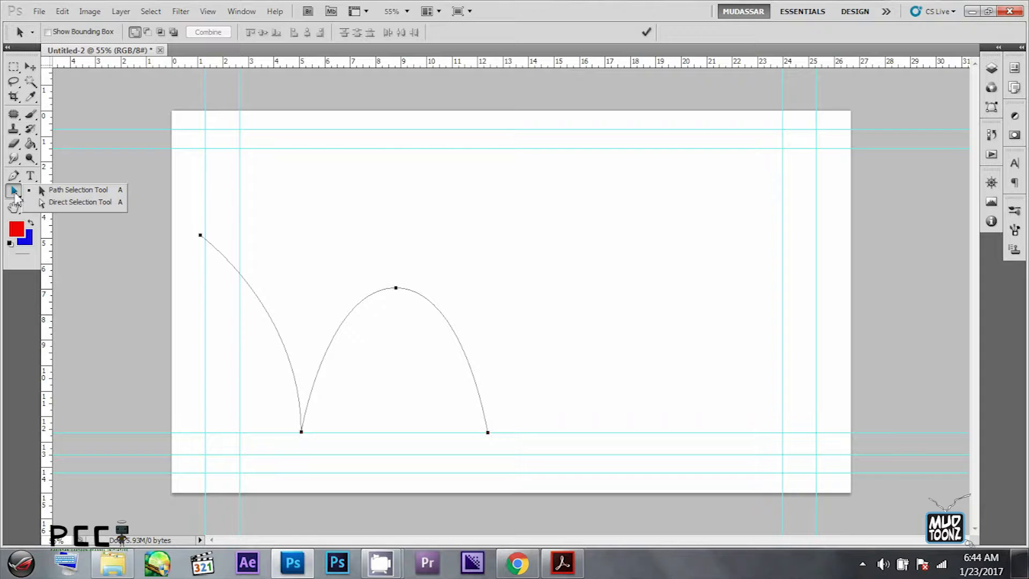
pyautogui.click(13, 176)
pyautogui.click(488, 432)
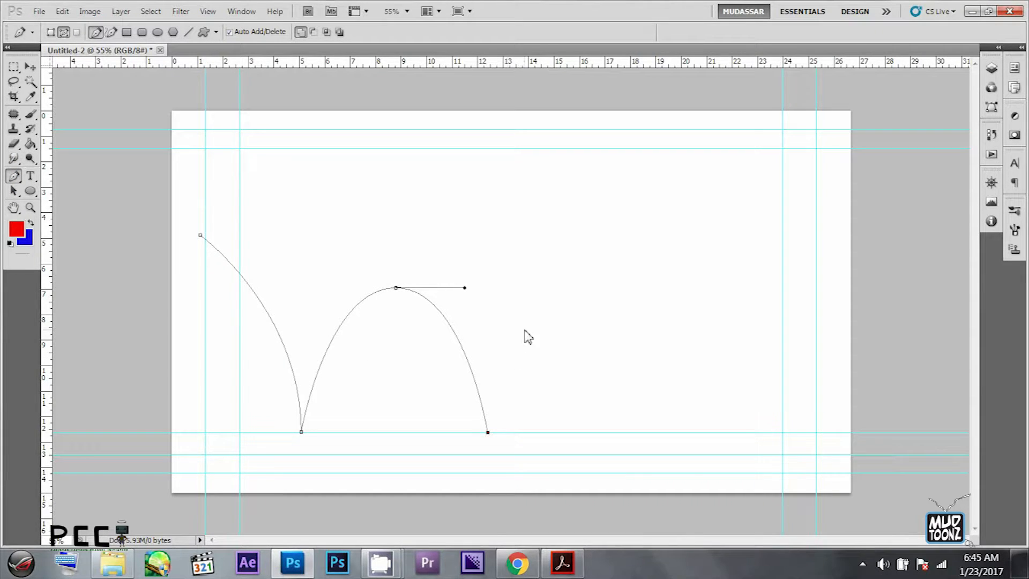
# - Add a lower second bounce arc landing on the ground guide, with its landing anchor nudged left
pyautogui.moveTo(553, 367); pyautogui.dragTo(555, 342)
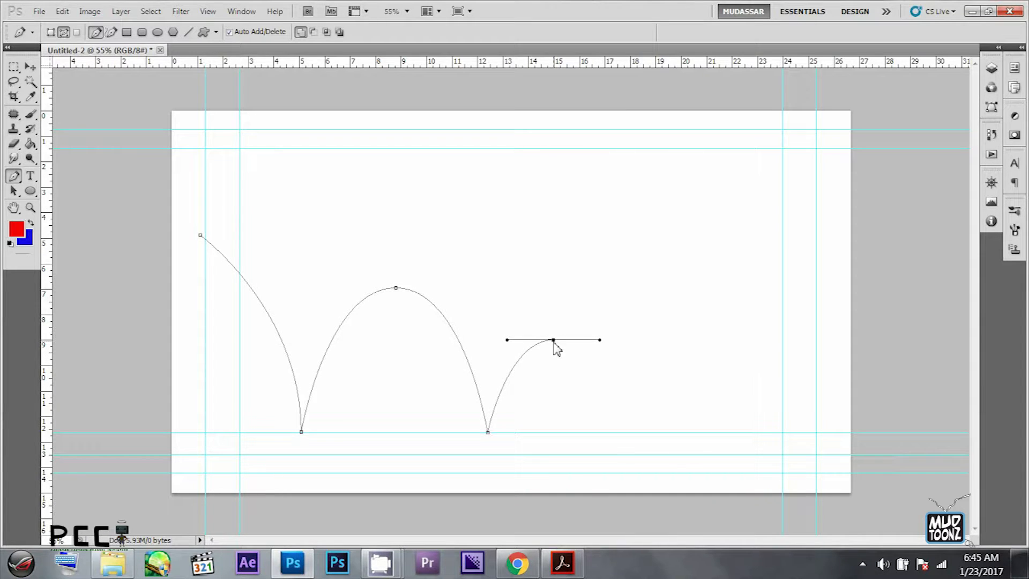
pyautogui.click(623, 432)
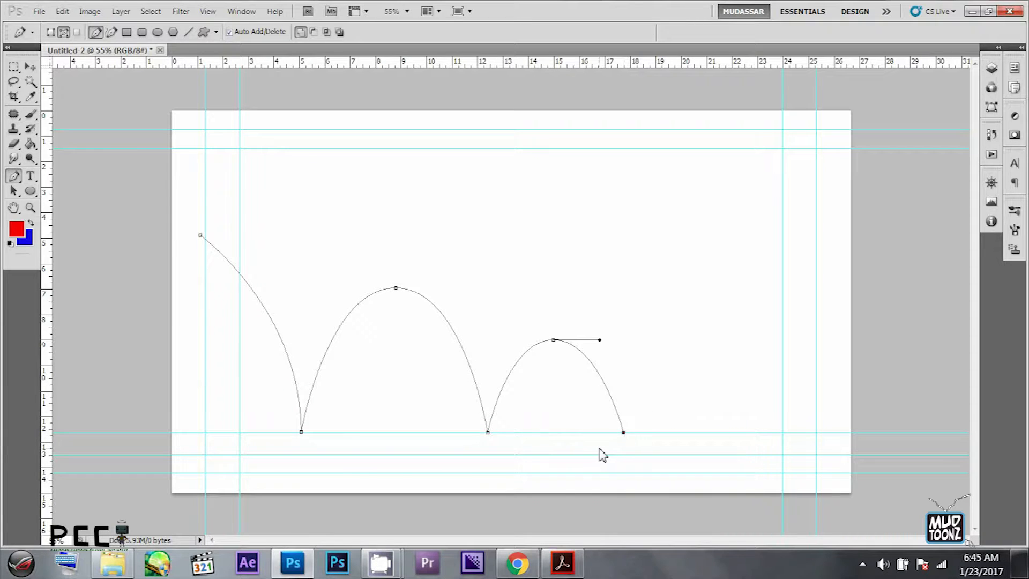
pyautogui.hotkey('ctrl', 'Left')
pyautogui.hotkey('ctrl', 'Left')
pyautogui.hotkey('ctrl', 'Left')
pyautogui.hotkey('ctrl', 'Left')
pyautogui.hotkey('ctrl', 'Left')
# - Add a third, smaller bounce arc to the path, redrawing its peak anchor slightly further left
pyautogui.moveTo(662, 389); pyautogui.dragTo(692, 389)
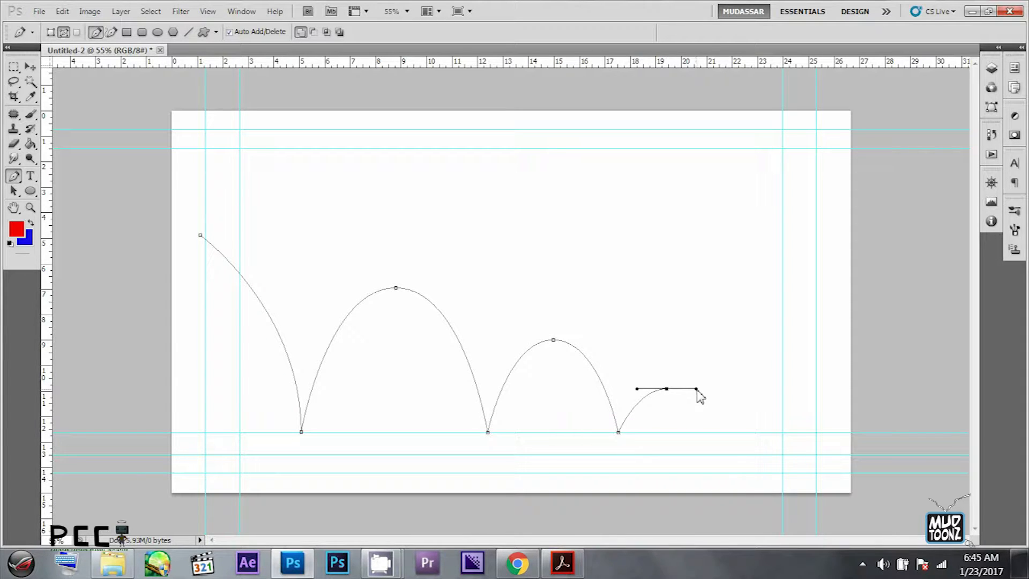
pyautogui.hotkey('ctrl', 'z')
pyautogui.moveTo(654, 389)
pyautogui.mouseDown()
pyautogui.moveTo(681, 389)
pyautogui.moveTo(656, 390)
pyautogui.mouseUp()
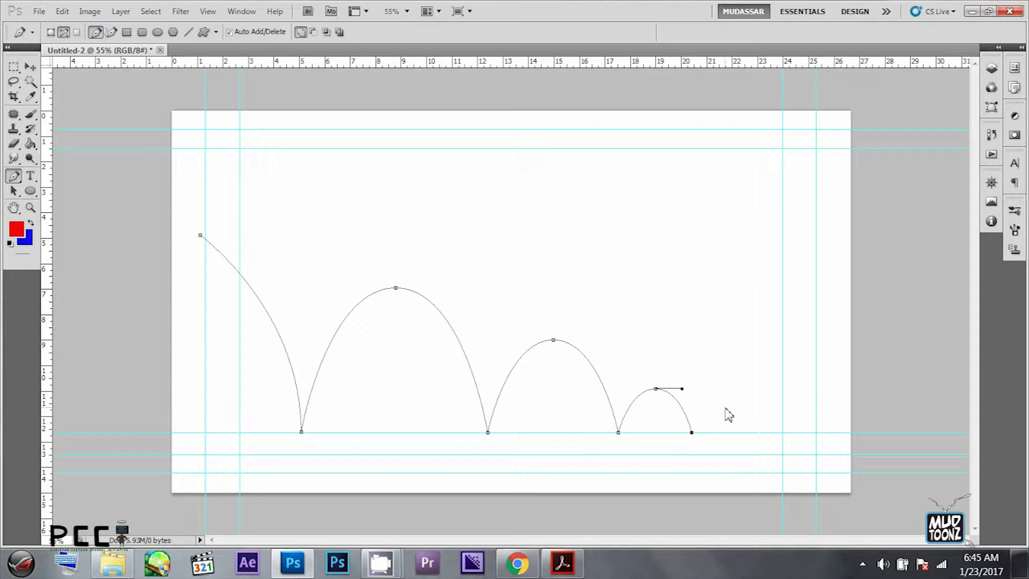
# - Finish the path with a small final rise that runs into a straight horizontal line toward the right guides
pyautogui.click(716, 408)
pyautogui.click(779, 414)
pyautogui.hotkey('ctrl', 'z')
pyautogui.click(780, 414)
pyautogui.press('Return')
# - Select the whole bounce path, nudge it right to balance it on the canvas, and deselect it
pyautogui.press('a')
pyautogui.click(410, 298)
pyautogui.press('Right')
pyautogui.press('Right')
pyautogui.press('Right')
pyautogui.press('Right')
pyautogui.press('Right')
pyautogui.press('Right')
pyautogui.press('Right')
pyautogui.press('Right')
pyautogui.press('Right')
pyautogui.press('Right')
pyautogui.press('Right')
pyautogui.press('Right')
pyautogui.press('Right')
pyautogui.press('Right')
pyautogui.press('Right')
pyautogui.press('Right')
pyautogui.press('Right')
pyautogui.press('Right')
pyautogui.press('Right')
pyautogui.press('Right')
pyautogui.press('Left')
pyautogui.press('Left')
pyautogui.press('Left')
pyautogui.press('Left')
pyautogui.press('Left')
pyautogui.click(488, 259)
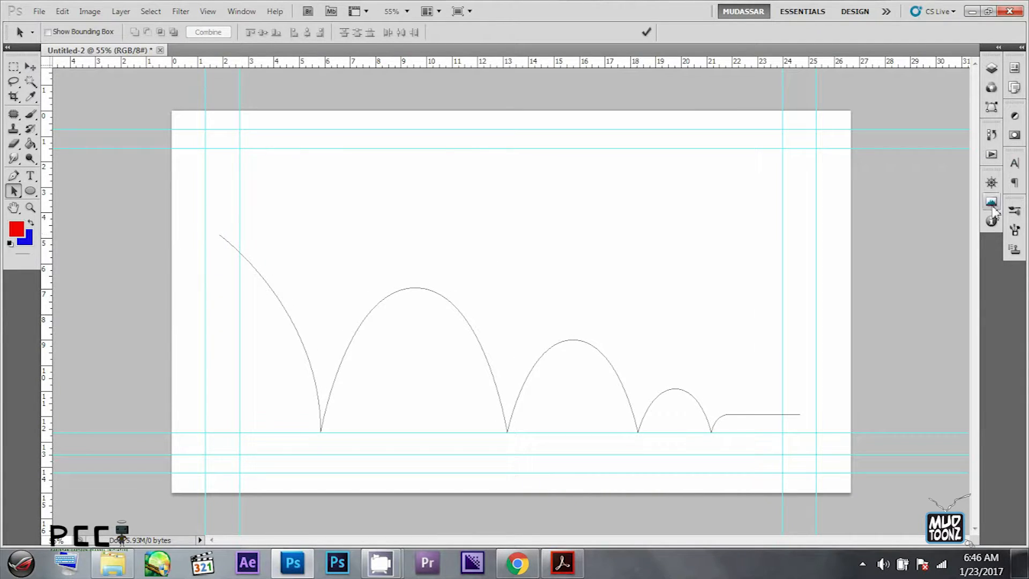
# - Toggle the Work Path off and on in the paths list, and select the whole path on the canvas
pyautogui.click(993, 72)
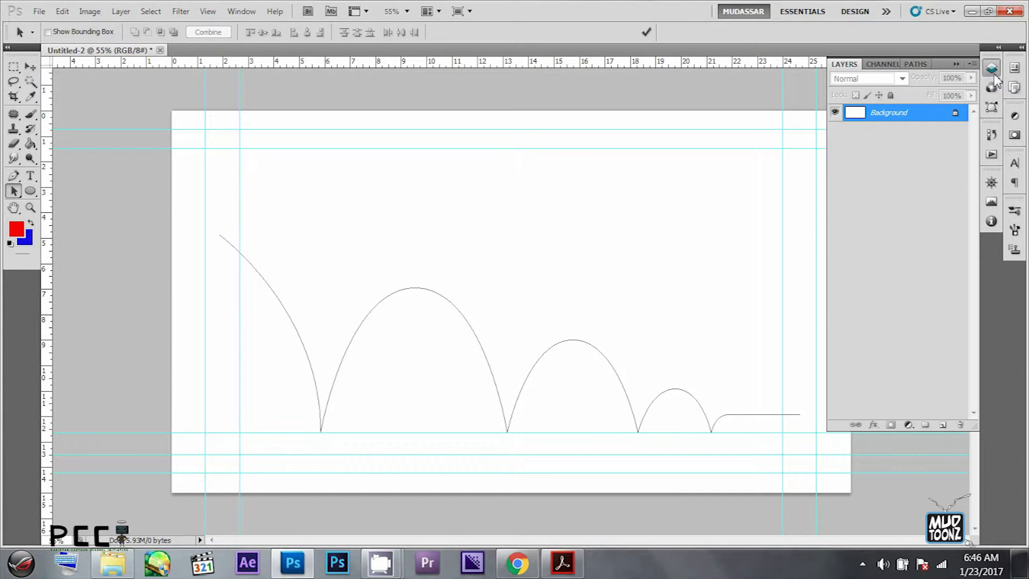
pyautogui.click(919, 65)
pyautogui.click(879, 257)
pyautogui.click(882, 79)
pyautogui.click(882, 217)
pyautogui.click(879, 79)
pyautogui.click(547, 393)
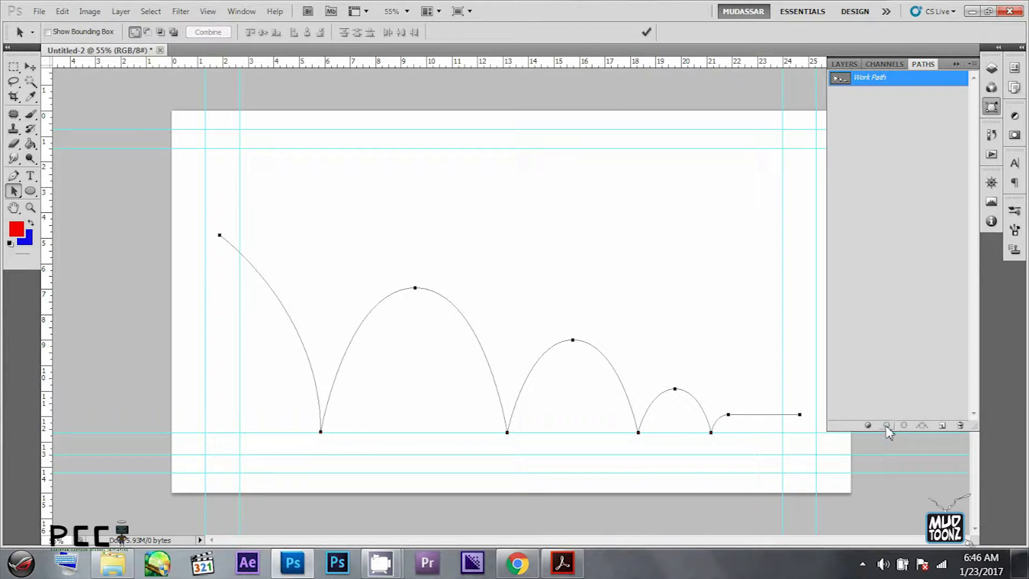
# - Set the brush size to 5 px and try stroking the Work Path in red on the Background, undoing the stroke
pyautogui.click(31, 115)
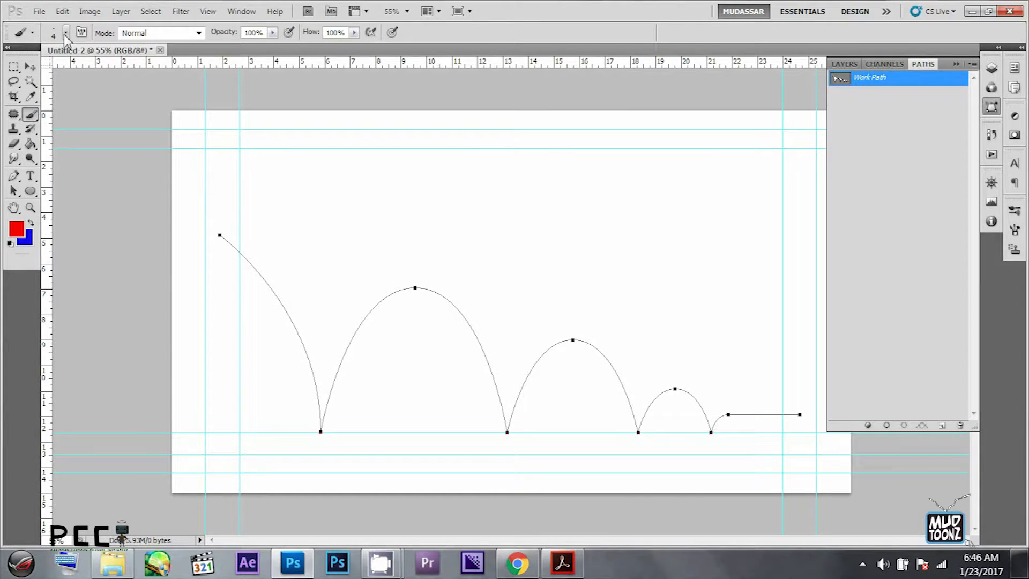
pyautogui.click(65, 33)
pyautogui.click(66, 33)
pyautogui.rightClick(352, 148)
pyautogui.click(479, 162)
pyautogui.press('Return')
pyautogui.click(887, 425)
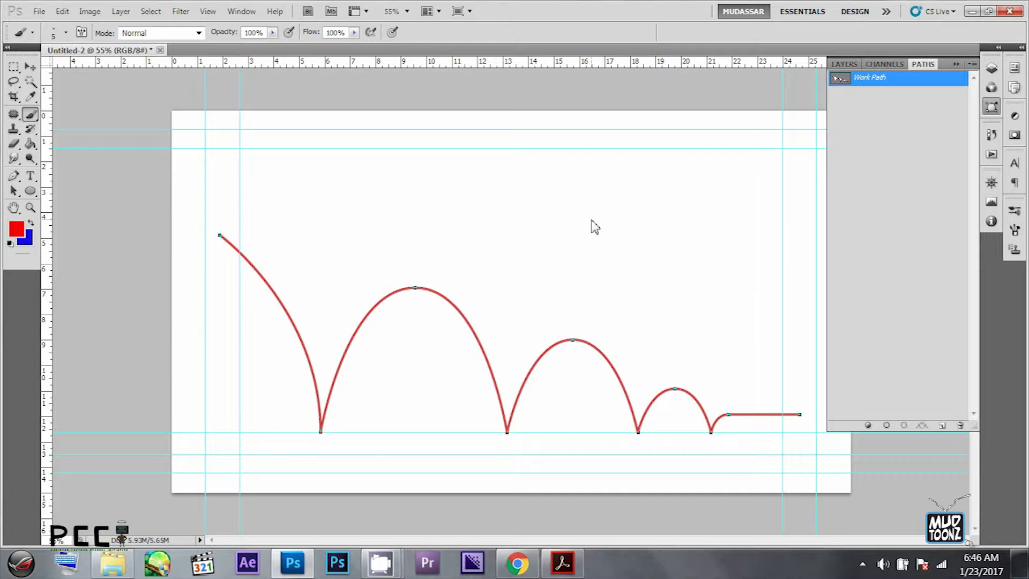
pyautogui.hotkey('ctrl', 'z')
# - Add an empty layer above the Background and check its transparency by hiding and reshowing the Background
pyautogui.click(849, 64)
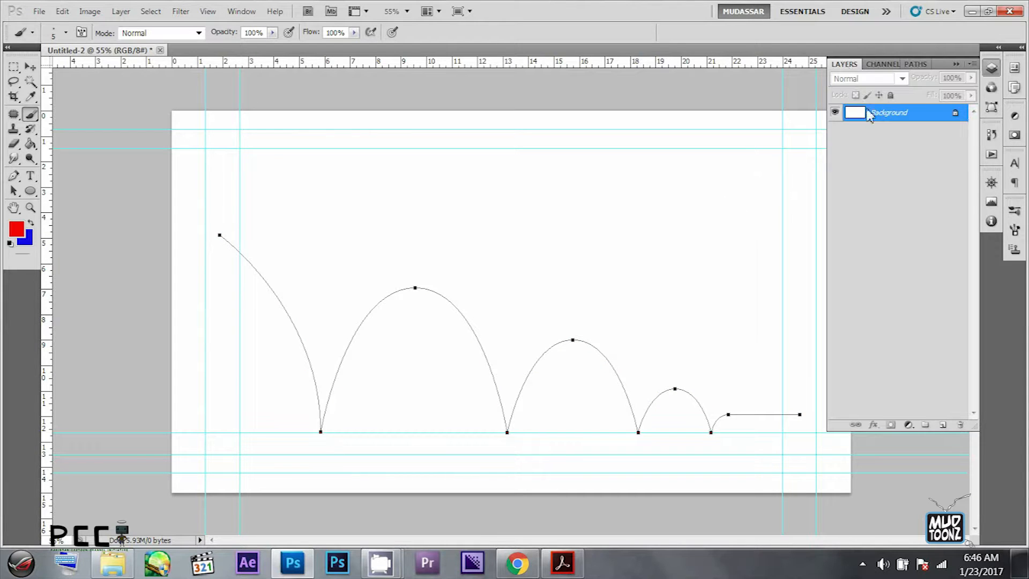
pyautogui.click(943, 425)
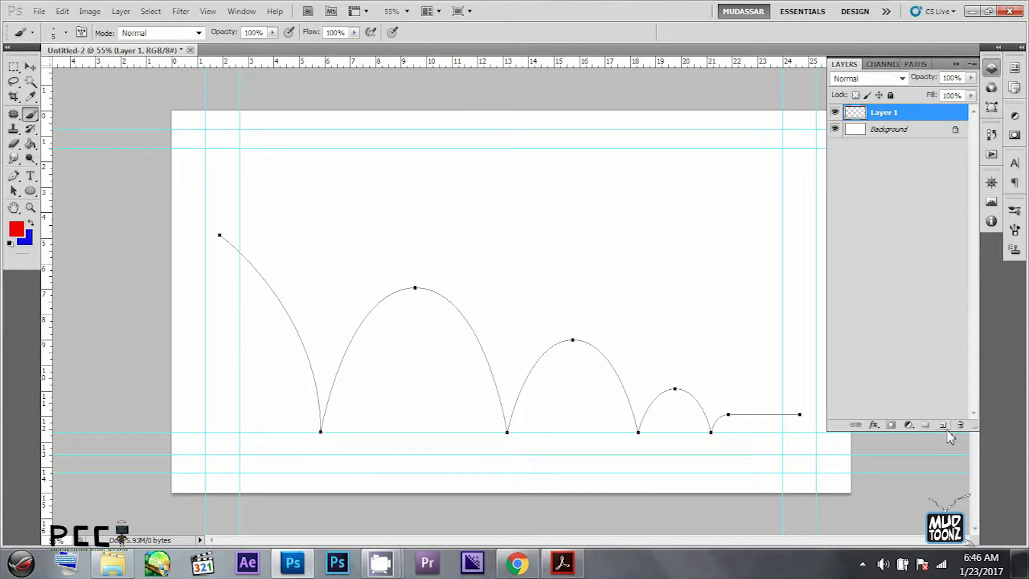
pyautogui.click(887, 130)
pyautogui.click(835, 129)
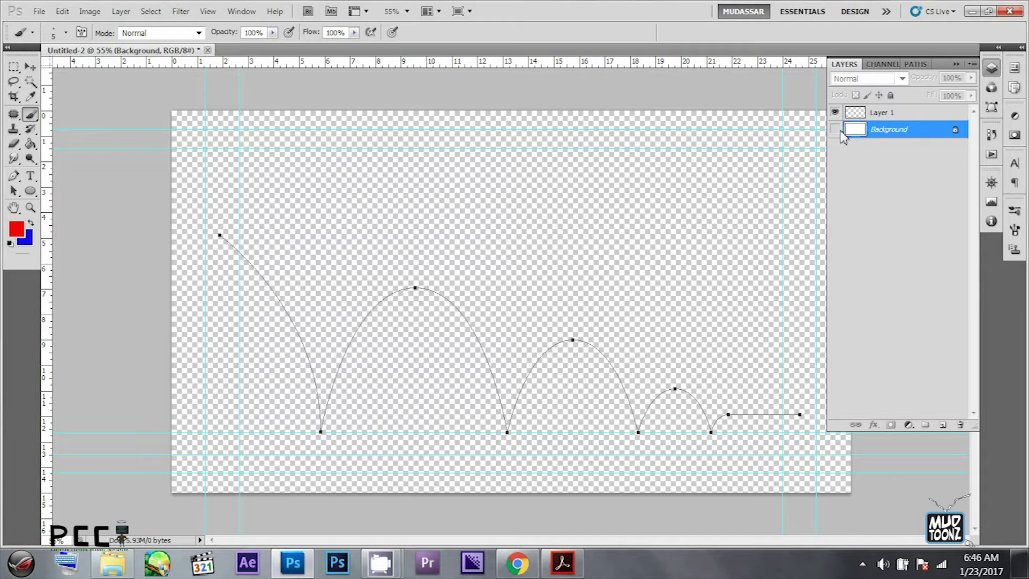
pyautogui.click(882, 113)
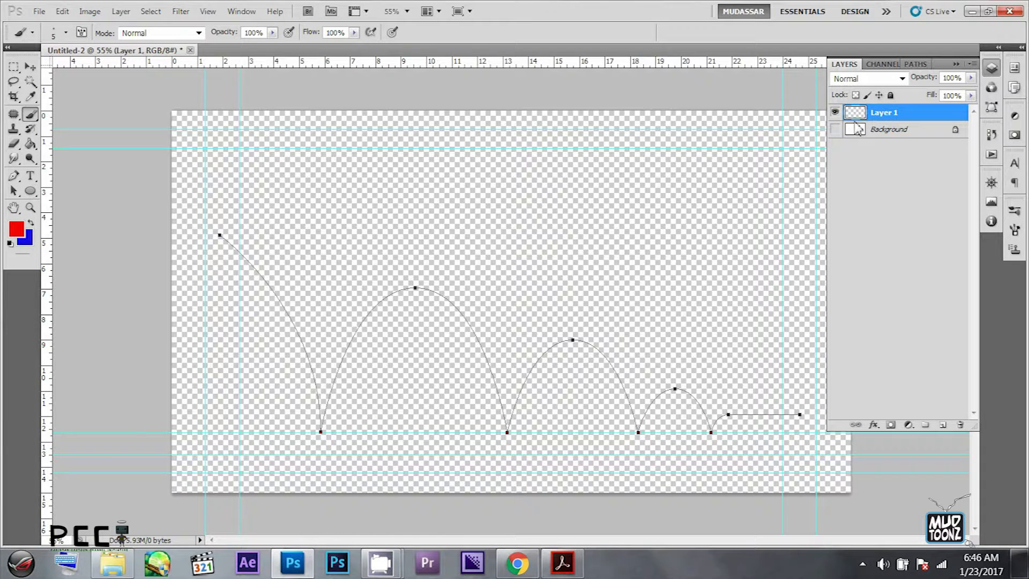
pyautogui.click(835, 129)
pyautogui.click(870, 129)
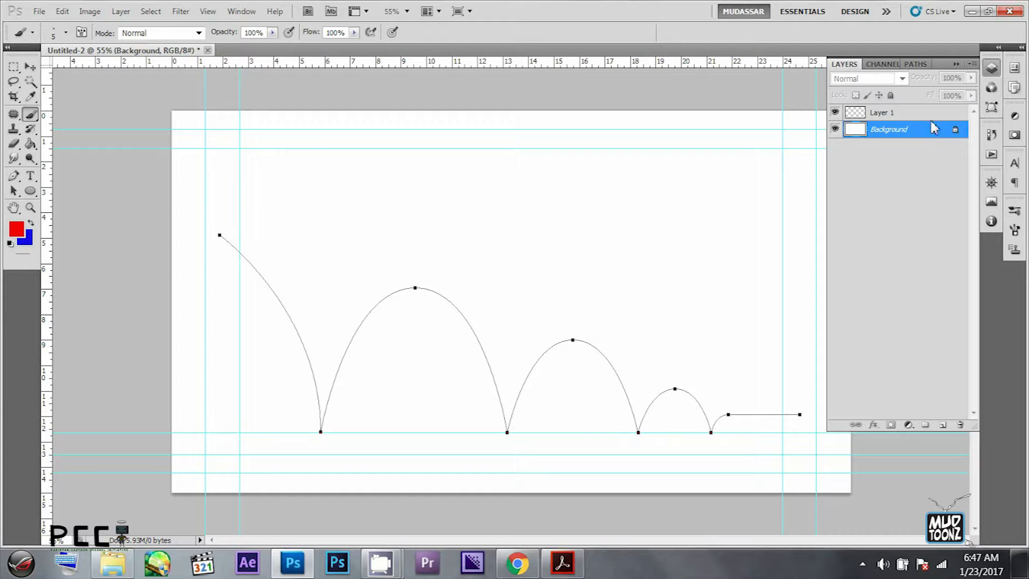
# - Convert the Background into a regular layer named Layer 0 and lock it
pyautogui.doubleClick(944, 137)
pyautogui.click(544, 149)
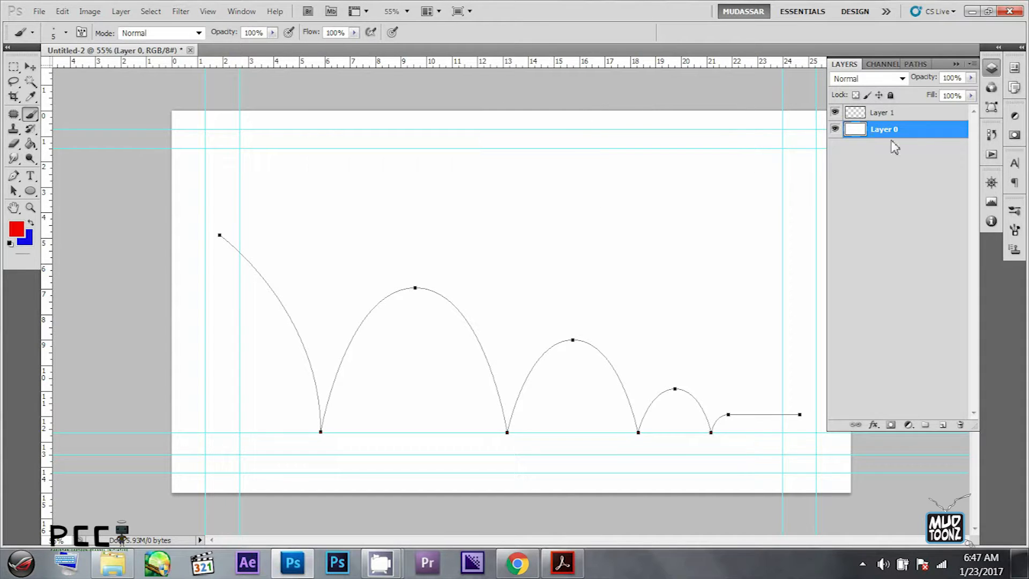
# - Stroke the Work Path with the red brush on Layer 1
pyautogui.click(893, 115)
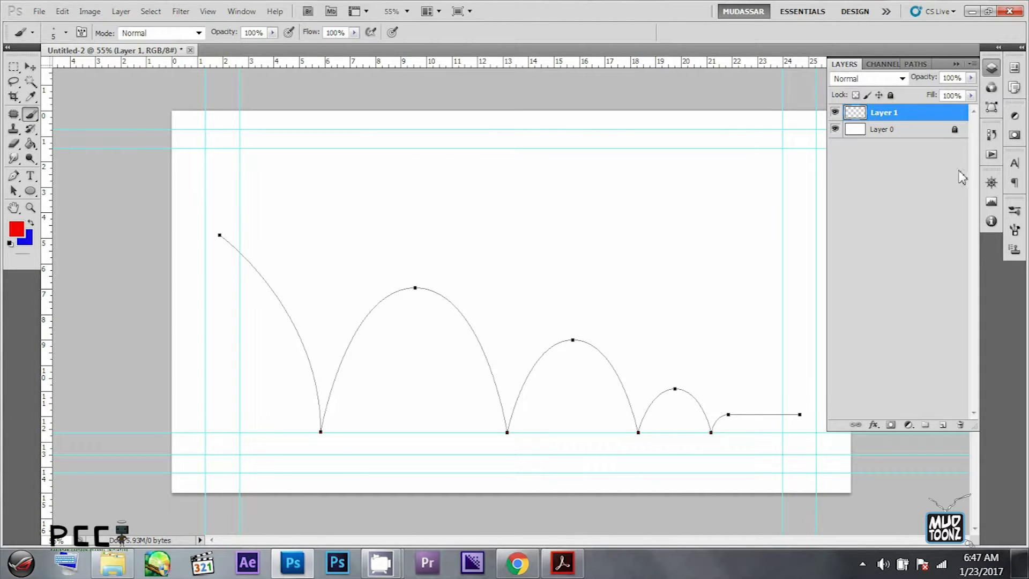
pyautogui.click(915, 64)
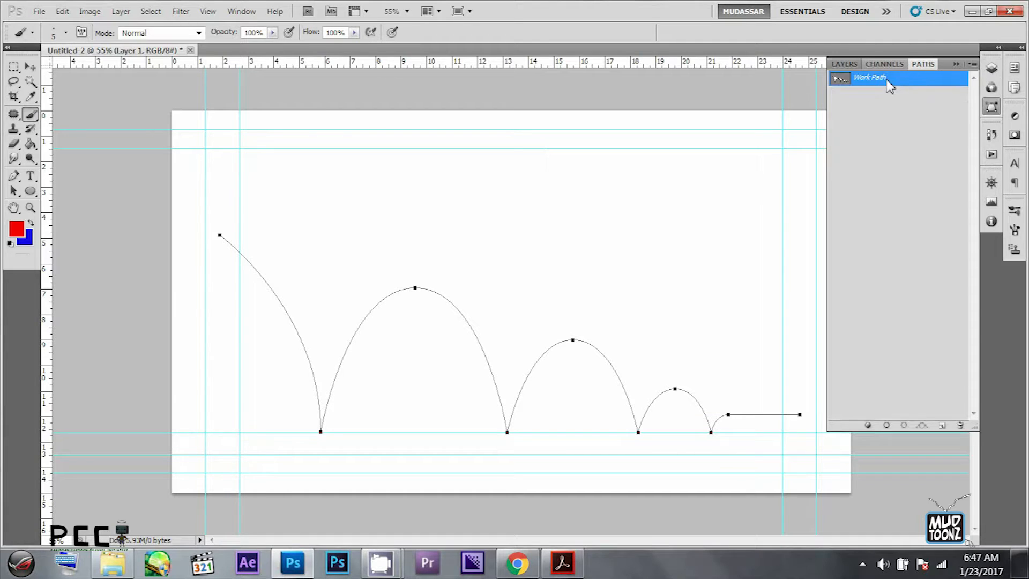
pyautogui.click(887, 426)
# - Add an empty Layer 2 on top, fully lock Layer 1, and make Layer 2 active
pyautogui.click(845, 64)
pyautogui.hotkey('ctrl', 'shift', 'n')
pyautogui.click(552, 152)
pyautogui.click(906, 129)
pyautogui.click(891, 95)
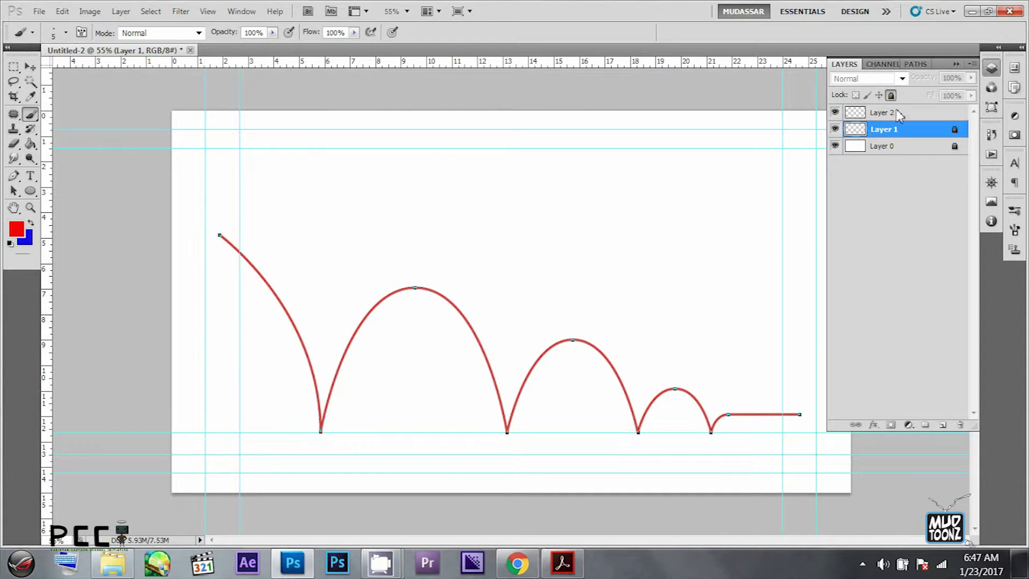
pyautogui.click(882, 112)
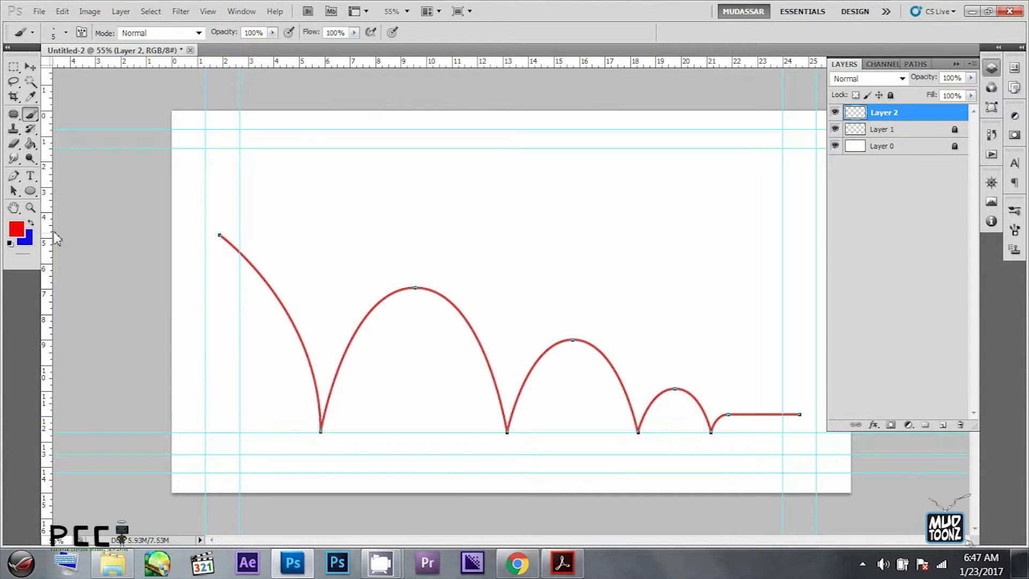
# - Try placing small circular paths along the first drop of the curve with the Ellipse tool
pyautogui.click(30, 190)
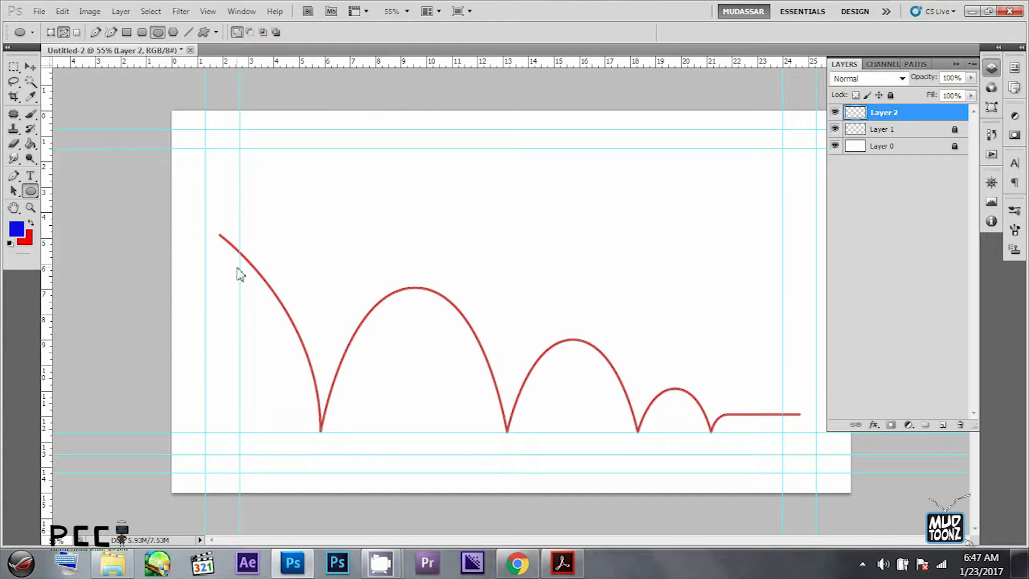
pyautogui.click(51, 32)
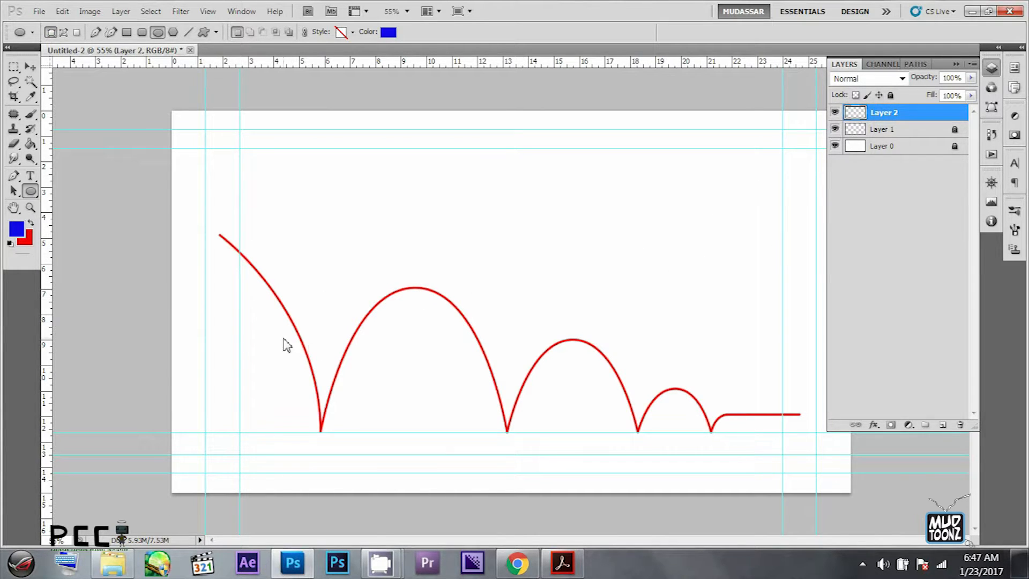
pyautogui.click(63, 32)
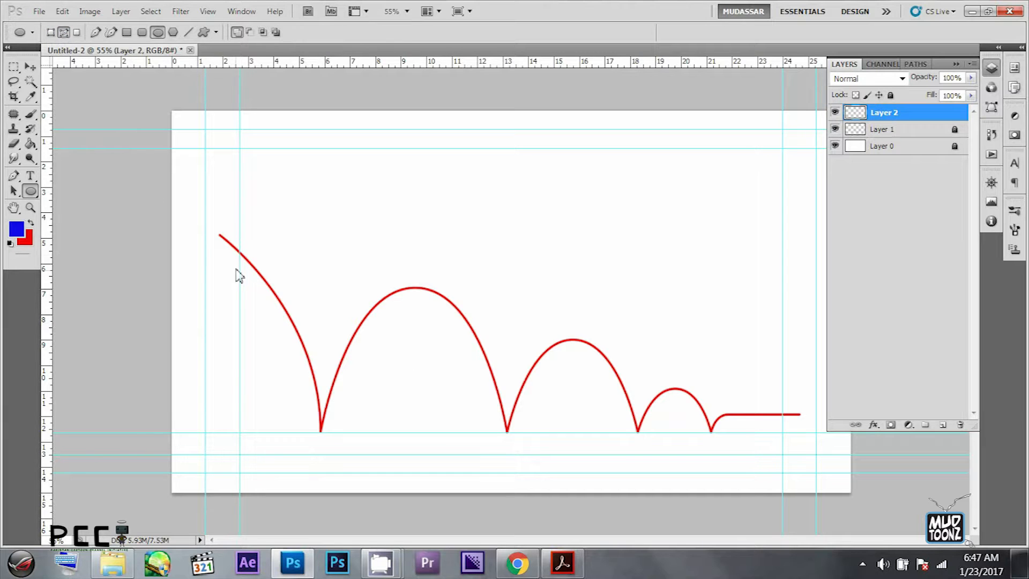
pyautogui.scroll(3, 232, 250)
pyautogui.scroll(-2, 182, 242)
pyautogui.moveTo(193, 234); pyautogui.dragTo(308, 437)
pyautogui.press('a')
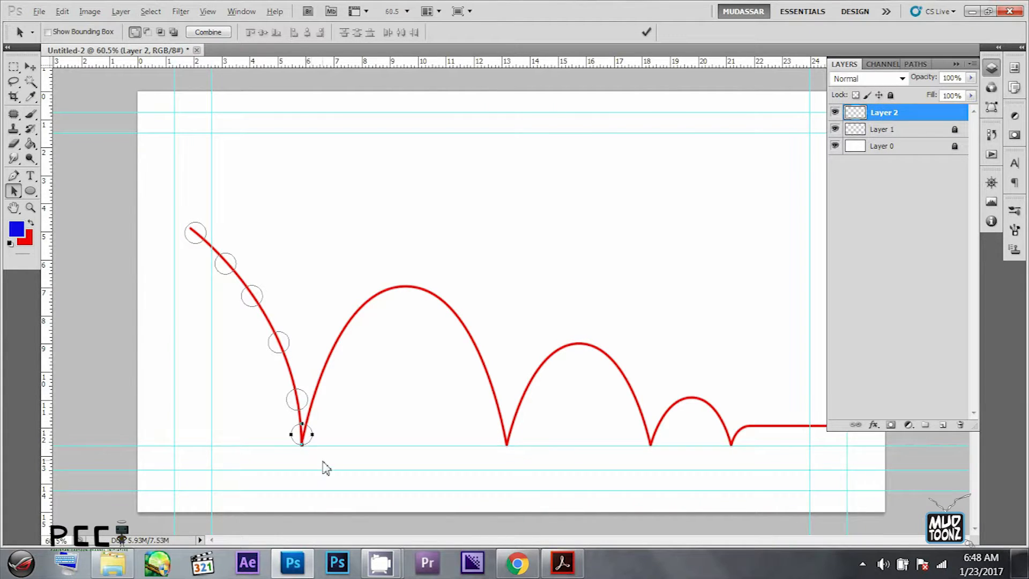
# - Try squashing the circular path at the first ground contact to about 92% height
pyautogui.scroll(3, 325, 466)
pyautogui.hotkey('ctrl', 't')
pyautogui.moveTo(314, 377); pyautogui.dragTo(318, 384)
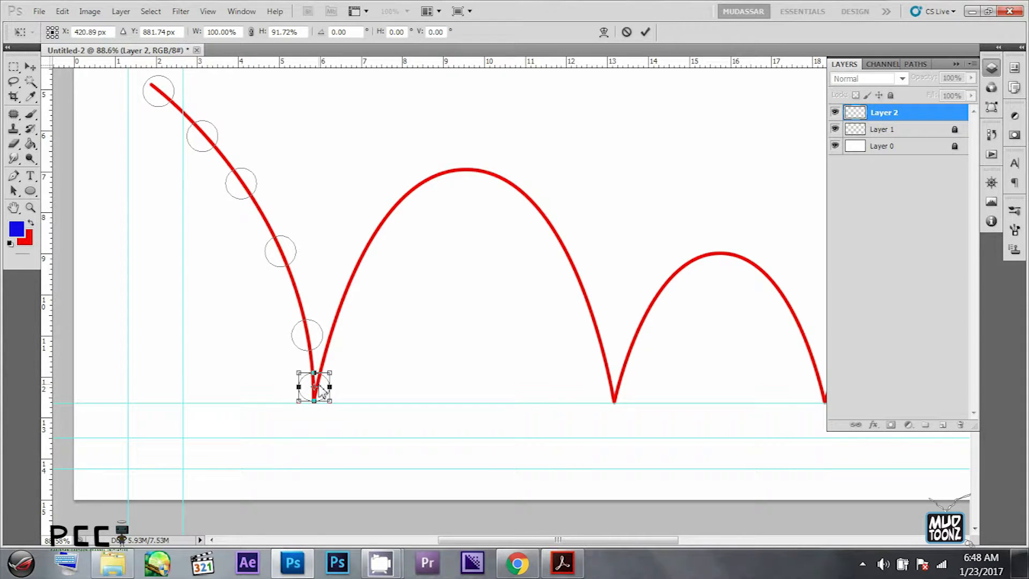
pyautogui.press('Return')
# - Try copying a circular path onto the start of the first bounce, and undo the circle copies
pyautogui.moveTo(317, 345); pyautogui.dragTo(340, 354)
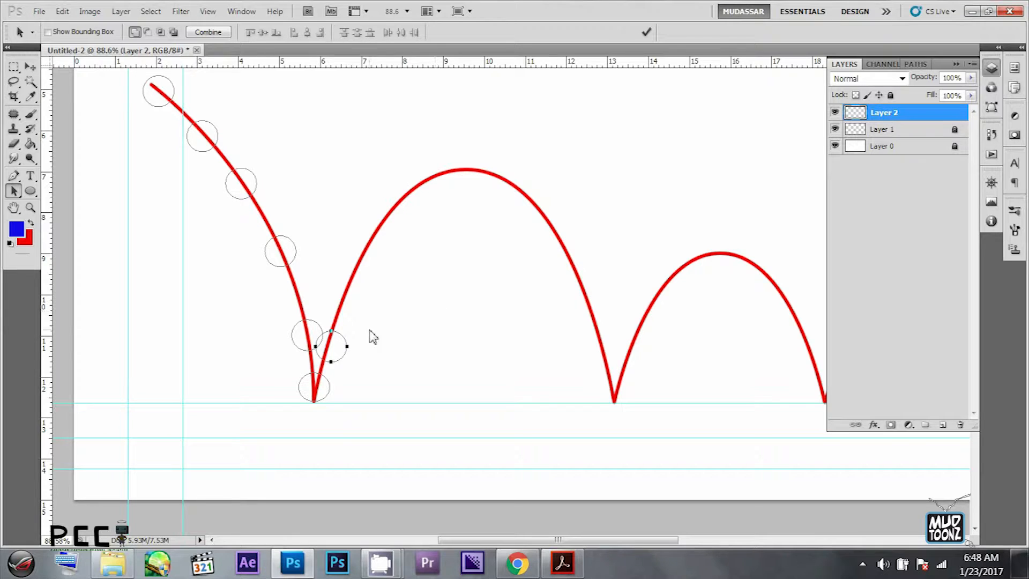
pyautogui.hotkey('ctrl', 'alt', 'z')
pyautogui.hotkey('ctrl', 'alt', 'z')
pyautogui.hotkey('ctrl', 'alt', 'z')
pyautogui.hotkey('ctrl', 'alt', 'z')
pyautogui.hotkey('ctrl', 'alt', 'z')
pyautogui.hotkey('ctrl', 'alt', 'z')
pyautogui.hotkey('ctrl', 'alt', 'z')
pyautogui.hotkey('ctrl', 'alt', 'z')
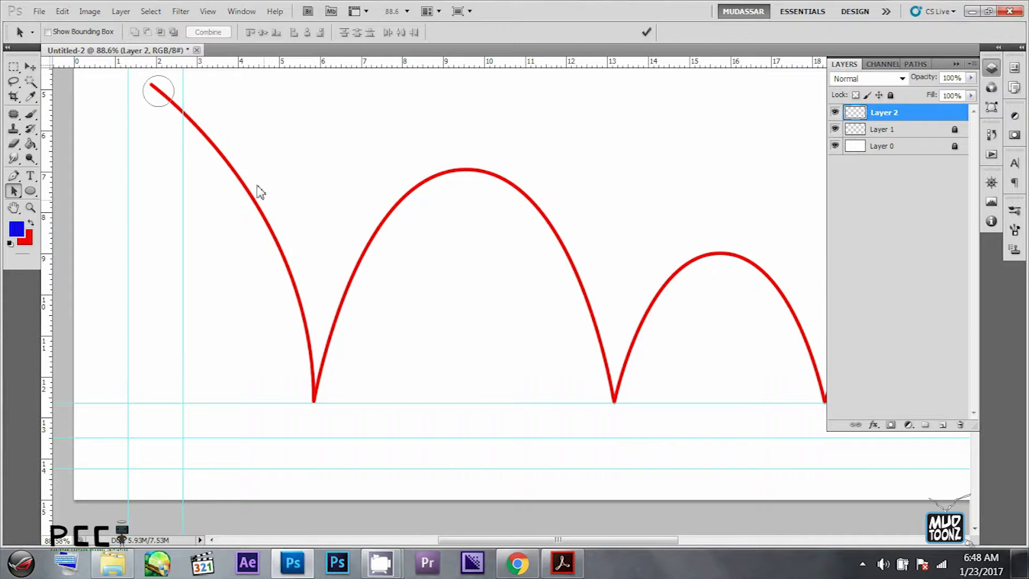
# - Draw a small circular selection around the start of the red curve on Layer 2 with the Elliptical Marquee
pyautogui.click(894, 129)
pyautogui.moveTo(274, 156); pyautogui.dragTo(358, 220)
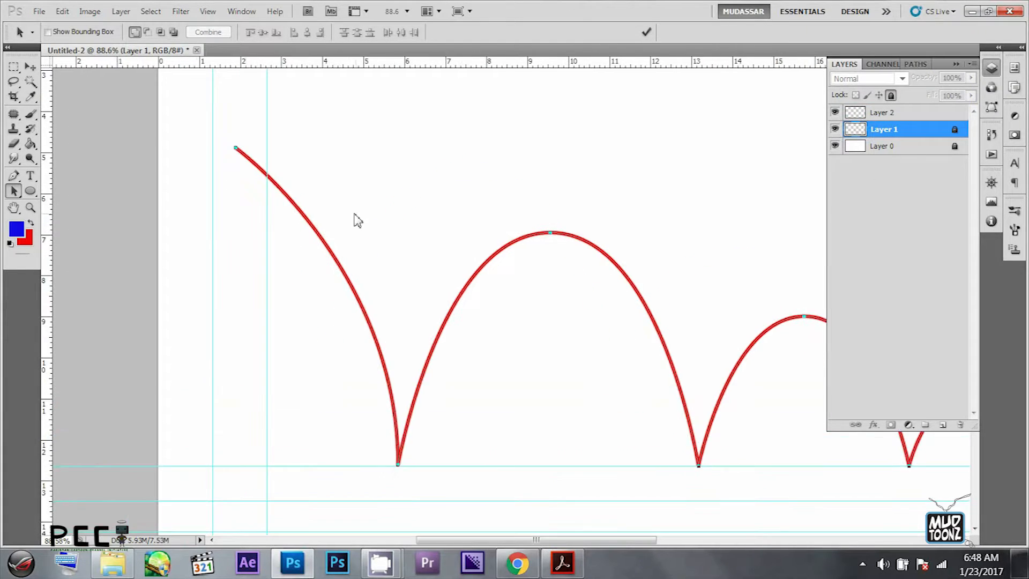
pyautogui.click(31, 114)
pyautogui.click(14, 67)
pyautogui.click(70, 81)
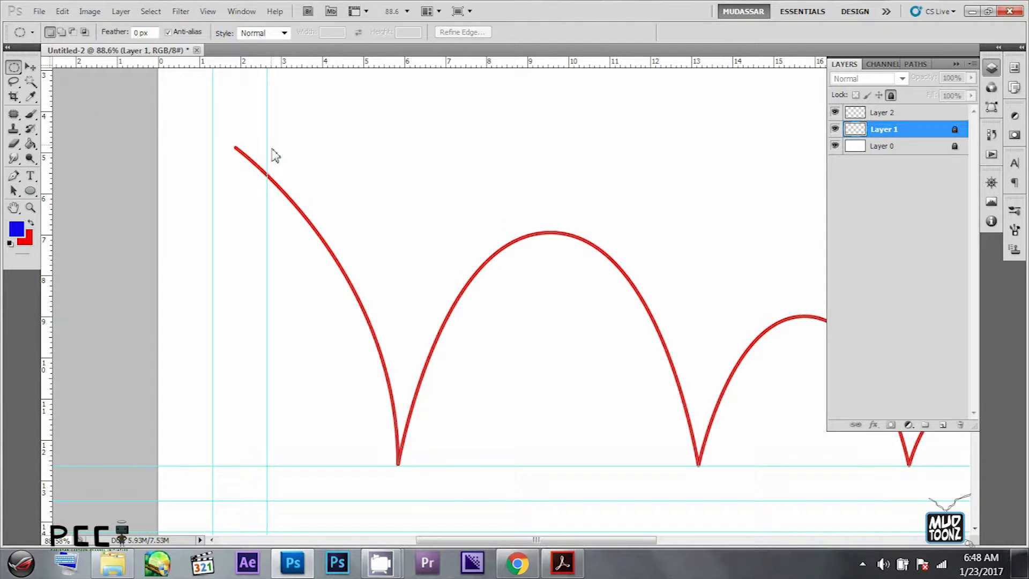
pyautogui.click(902, 112)
pyautogui.moveTo(227, 131); pyautogui.dragTo(261, 168)
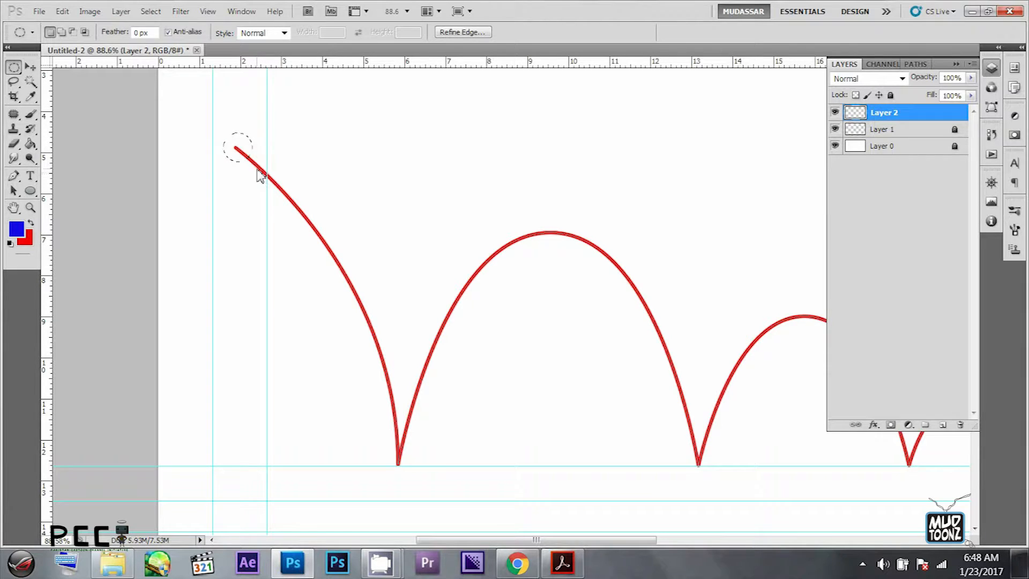
# - Fill the circular selection with blue and deselect it
pyautogui.press('g')
pyautogui.click(246, 155)
pyautogui.click(14, 67)
pyautogui.click(218, 129)
# - Copy the blue ball five times down the first drop of the curve, and turn off Show Transform Controls
pyautogui.press('v')
pyautogui.scroll(3, 256, 167)
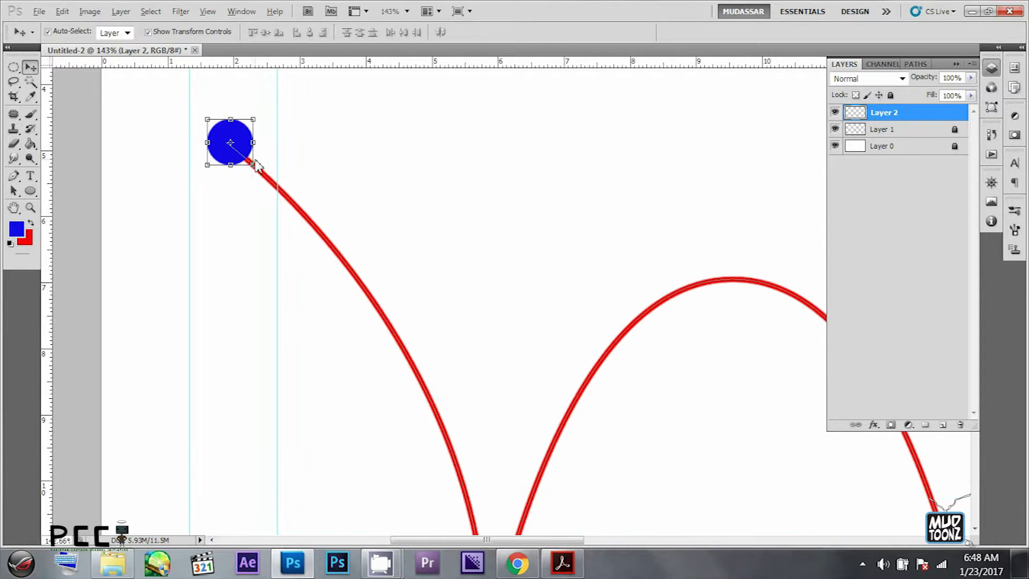
pyautogui.moveTo(238, 136); pyautogui.dragTo(312, 214)
pyautogui.scroll(-3, 312, 214)
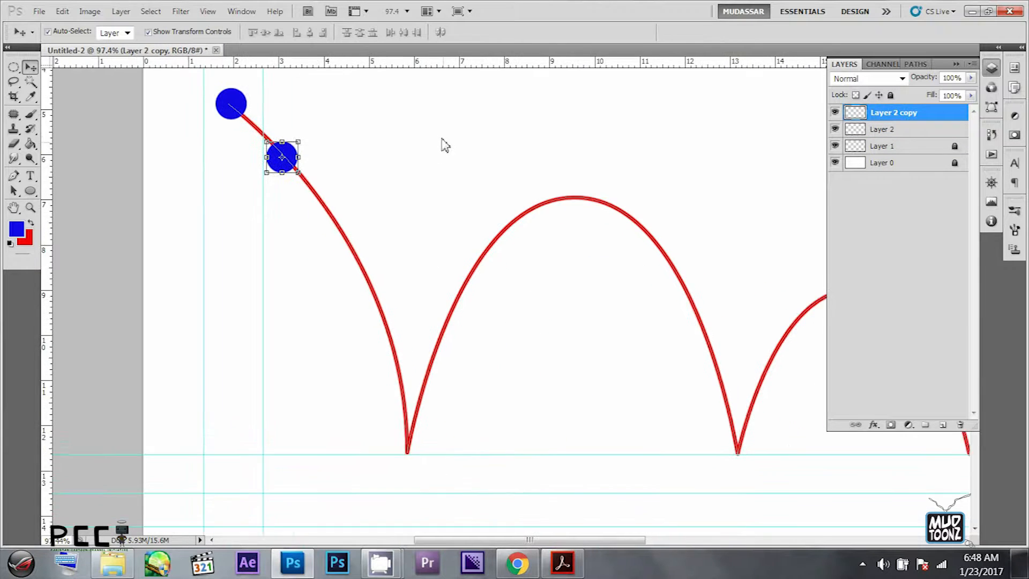
pyautogui.click(166, 31)
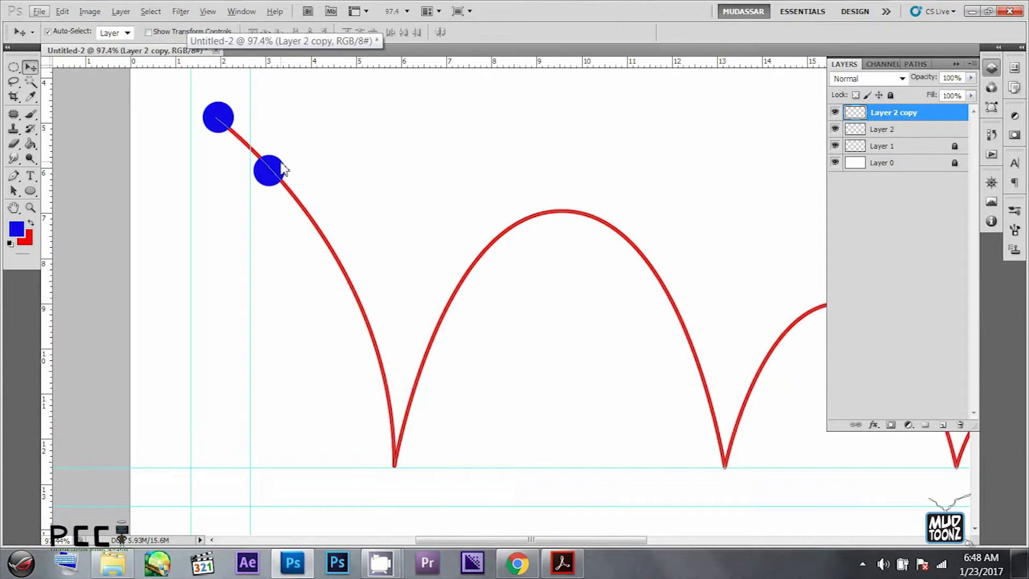
pyautogui.moveTo(280, 156); pyautogui.dragTo(402, 405)
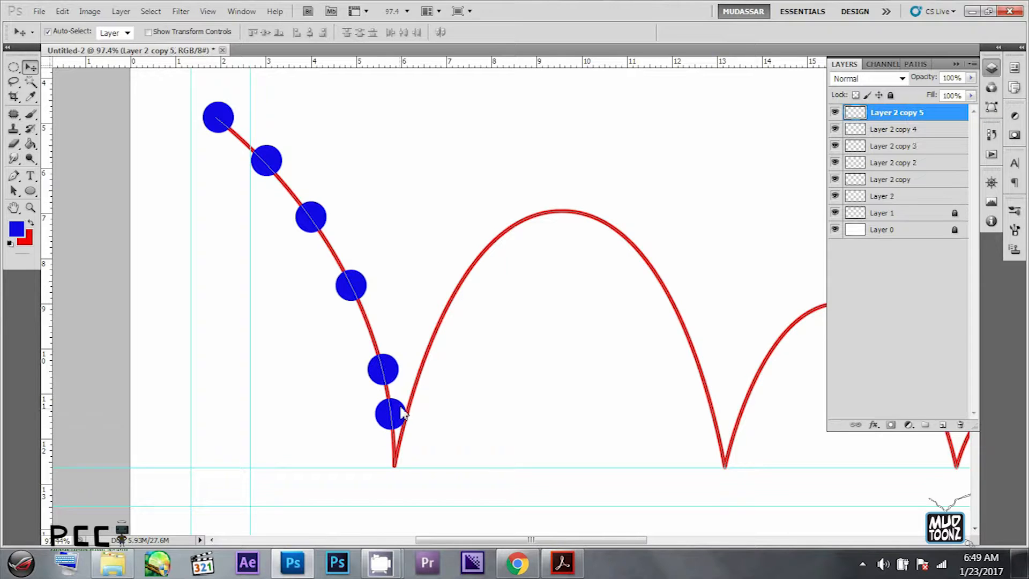
# - Adjust the spacing of the two lowest balls and place another copy at the first ground contact
pyautogui.press('Up')
pyautogui.moveTo(384, 369); pyautogui.dragTo(379, 350)
pyautogui.moveTo(403, 397); pyautogui.dragTo(411, 456)
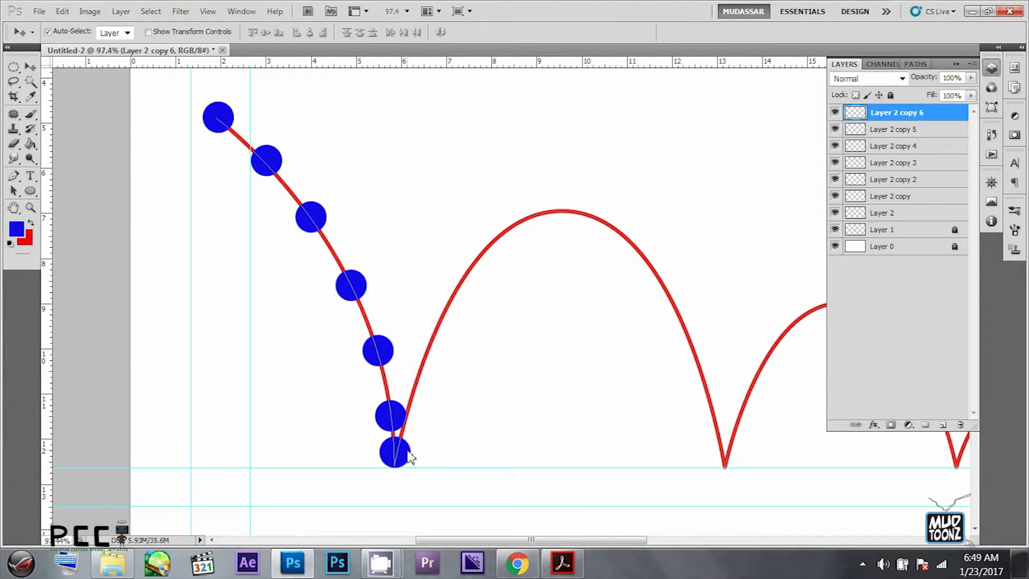
# - Hide the Work Path outline from the canvas and return to the layers list
pyautogui.hotkey('ctrl', 't')
pyautogui.press('Return')
pyautogui.hotkey('ctrl', 't')
pyautogui.press('Return')
pyautogui.click(916, 64)
pyautogui.click(845, 64)
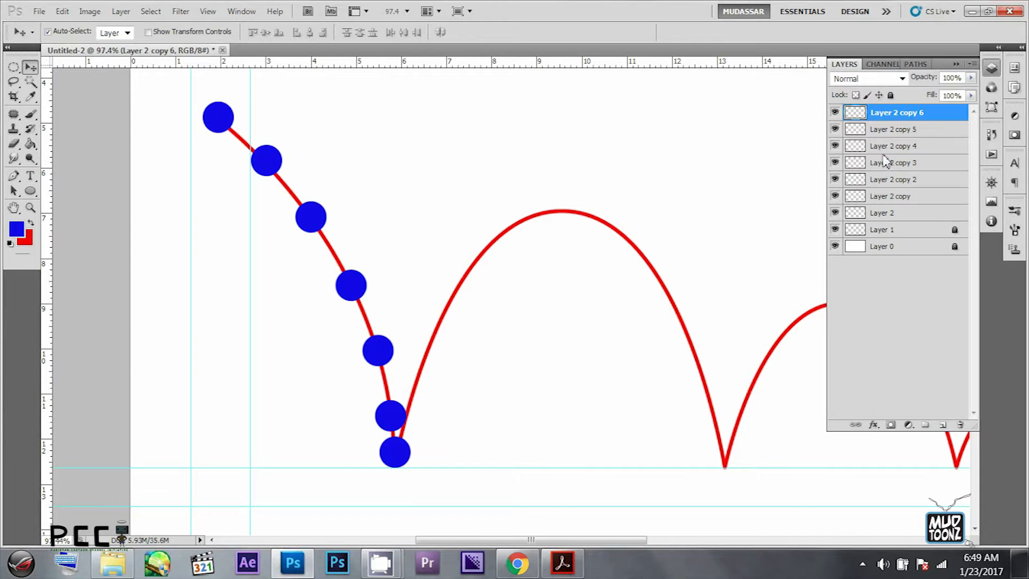
# - Squash the ball at the first ground contact from its upper edge to about 84% height
pyautogui.hotkey('ctrl', 't')
pyautogui.scroll(3, 410, 469)
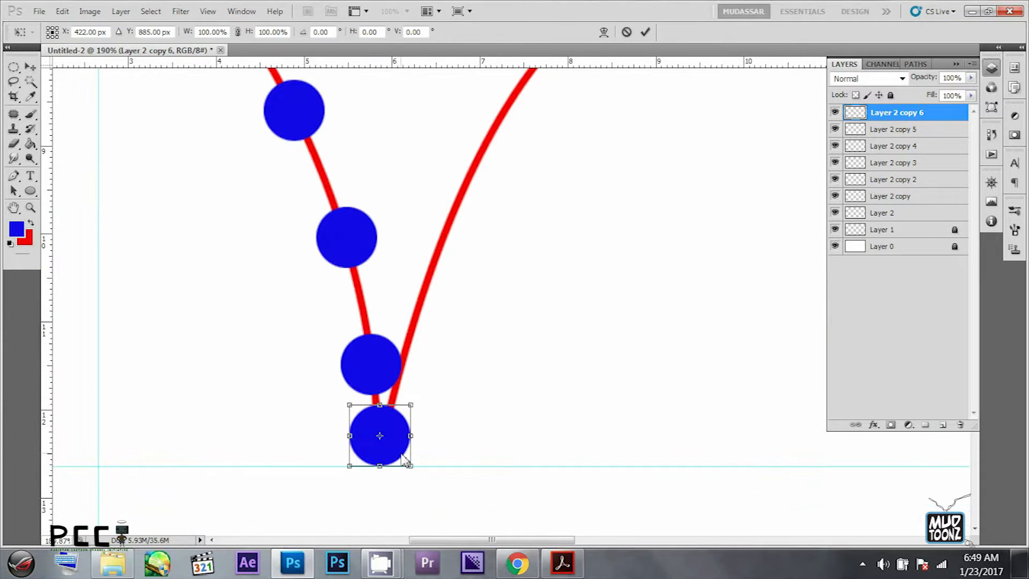
pyautogui.moveTo(384, 406); pyautogui.dragTo(382, 416)
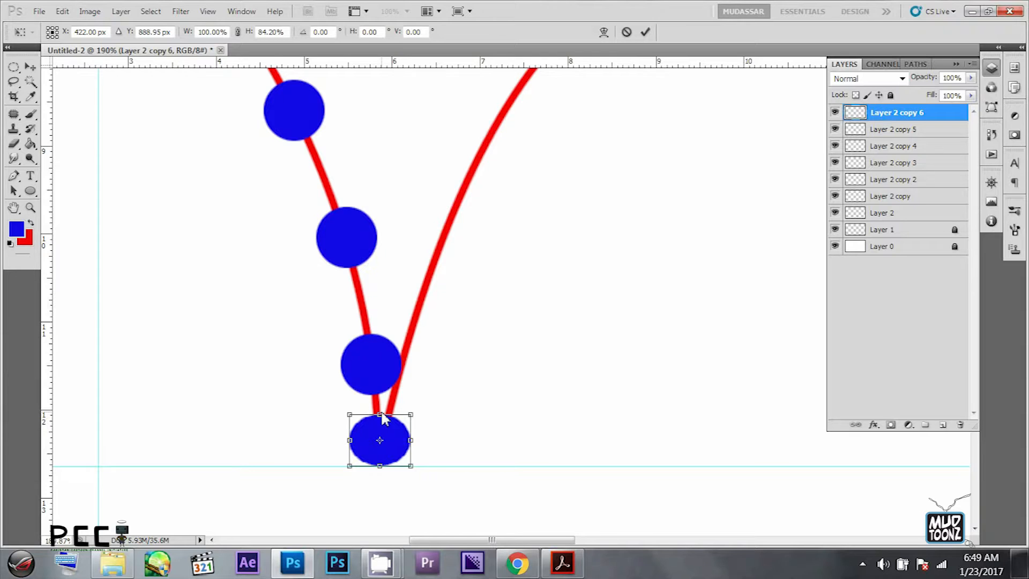
pyautogui.press('Return')
# - Nudge the squashed ball vertically until it rests on the ground guide
pyautogui.press('Down')
pyautogui.press('Down')
pyautogui.press('Up')
pyautogui.press('Up')
pyautogui.press('Up')
pyautogui.press('Down')
pyautogui.press('Down')
pyautogui.press('Up')
pyautogui.press('Down')
pyautogui.click(464, 435)
# - Copy the ball above the ground contact onto the start of the first bounce and bring its layer to the top
pyautogui.click(392, 374)
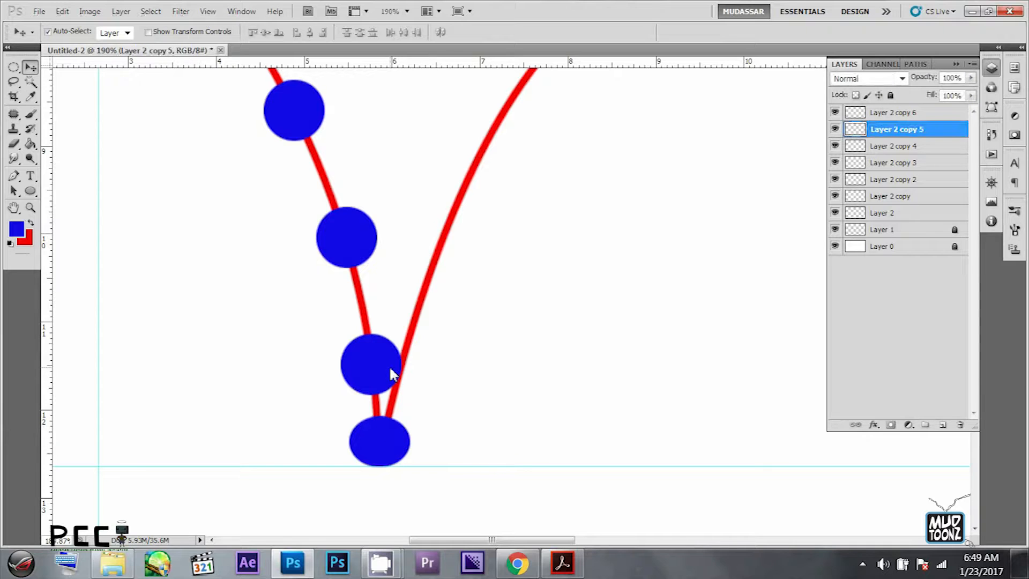
pyautogui.moveTo(381, 363); pyautogui.dragTo(422, 327)
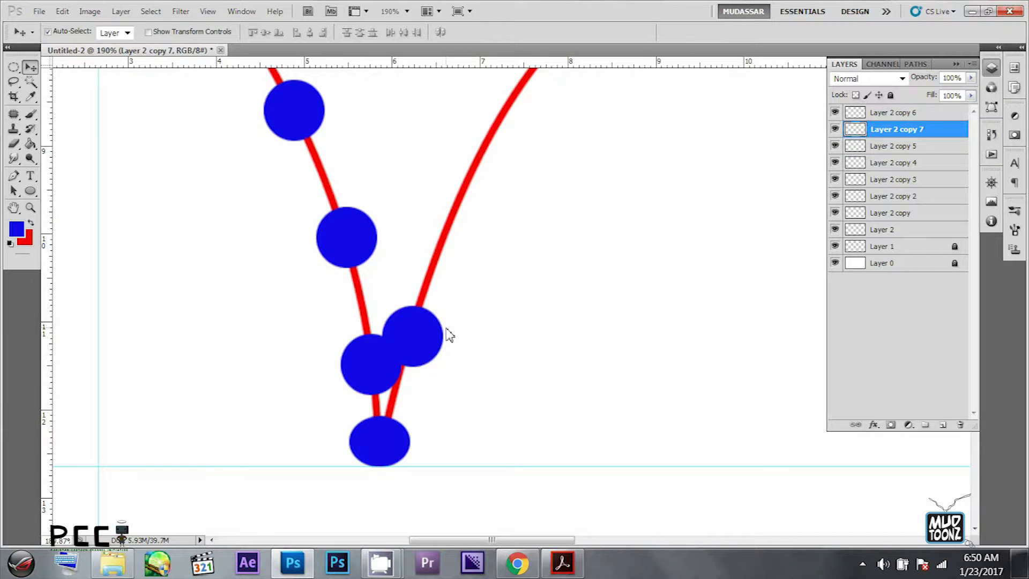
pyautogui.scroll(-3, 661, 285)
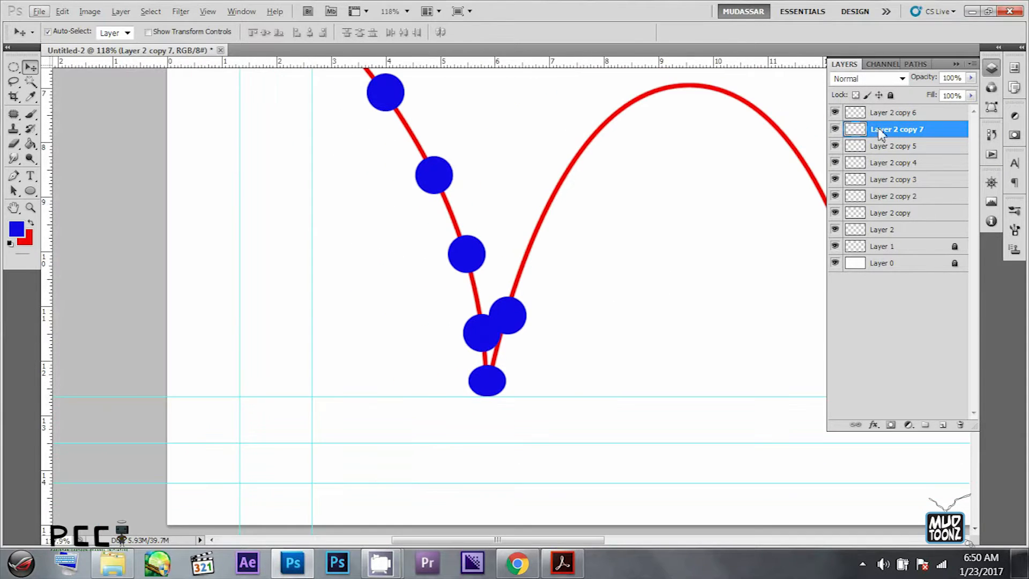
pyautogui.moveTo(923, 129); pyautogui.dragTo(924, 107)
# - Copy the ball three times up the rising side of the first bounce and adjust the spacing
pyautogui.moveTo(595, 233); pyautogui.dragTo(478, 306)
pyautogui.moveTo(400, 383); pyautogui.dragTo(485, 220)
pyautogui.moveTo(448, 271); pyautogui.dragTo(453, 262)
pyautogui.moveTo(425, 328); pyautogui.dragTo(428, 316)
pyautogui.click(455, 266)
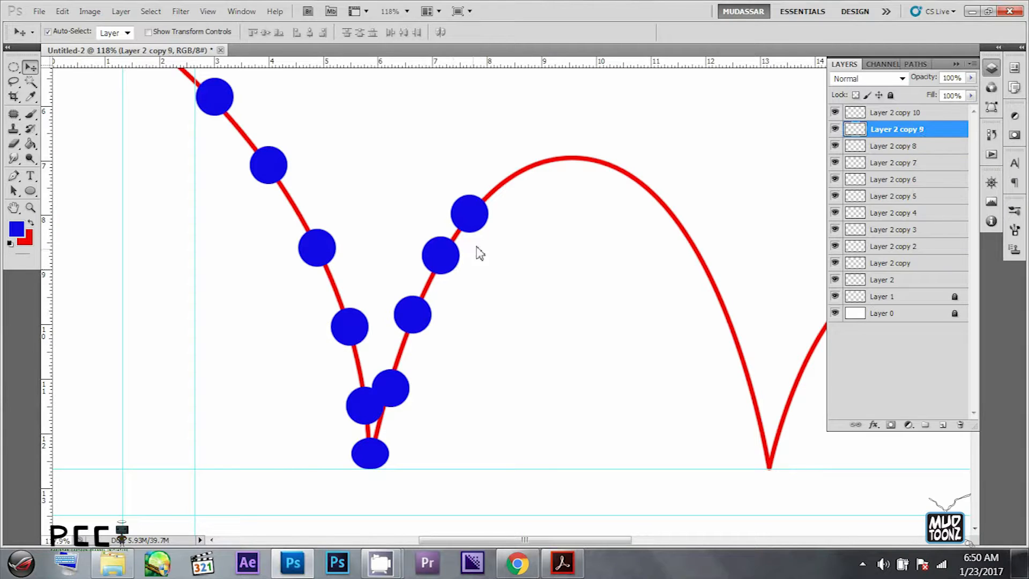
# - Duplicate the ball over the crest and down the falling side of the first bounce, up to Layer 2 copy 16
pyautogui.moveTo(459, 267); pyautogui.dragTo(687, 209)
pyautogui.hotkey('ctrl', 'j')
pyautogui.hotkey('ctrl', 'j')
pyautogui.hotkey('ctrl', 'j')
pyautogui.hotkey('ctrl', 'j')
pyautogui.moveTo(752, 242); pyautogui.dragTo(579, 237)
pyautogui.moveTo(519, 213); pyautogui.dragTo(577, 356)
pyautogui.hotkey('ctrl', 'j')
# - Add one more ball near the bottom of the first bounce's falling side and shift the balls above it
pyautogui.hotkey('ctrl', 'j')
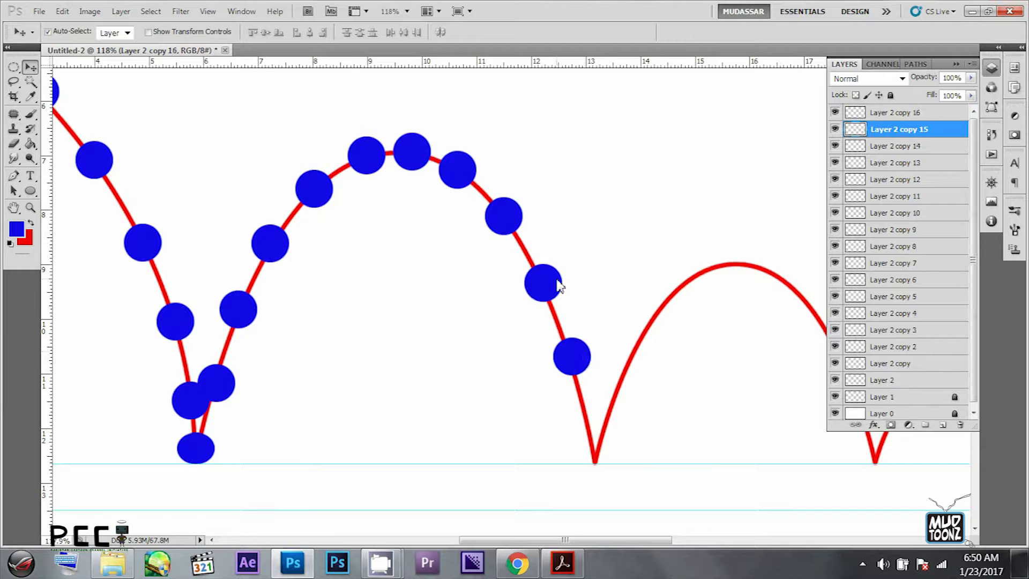
pyautogui.moveTo(559, 285); pyautogui.dragTo(556, 279)
pyautogui.moveTo(579, 353); pyautogui.dragTo(598, 421)
pyautogui.hotkey('ctrl', 'j')
pyautogui.moveTo(580, 351); pyautogui.dragTo(577, 346)
pyautogui.moveTo(596, 414); pyautogui.dragTo(596, 402)
# - Move the lowest ball onto the second ground contact and spread out the falling balls above it
pyautogui.moveTo(349, 297)
pyautogui.mouseDown()
pyautogui.moveTo(643, 349)
pyautogui.moveTo(359, 295)
pyautogui.mouseUp()
pyautogui.moveTo(590, 348); pyautogui.dragTo(590, 364)
pyautogui.moveTo(566, 282); pyautogui.dragTo(572, 304)
pyautogui.moveTo(608, 397); pyautogui.dragTo(619, 440)
pyautogui.moveTo(594, 356); pyautogui.dragTo(600, 364)
pyautogui.moveTo(521, 217); pyautogui.dragTo(527, 226)
pyautogui.moveTo(478, 180); pyautogui.dragTo(485, 183)
# - Fine-tune the positions of the balls along the falling side of the first bounce
pyautogui.moveTo(610, 282); pyautogui.dragTo(555, 258)
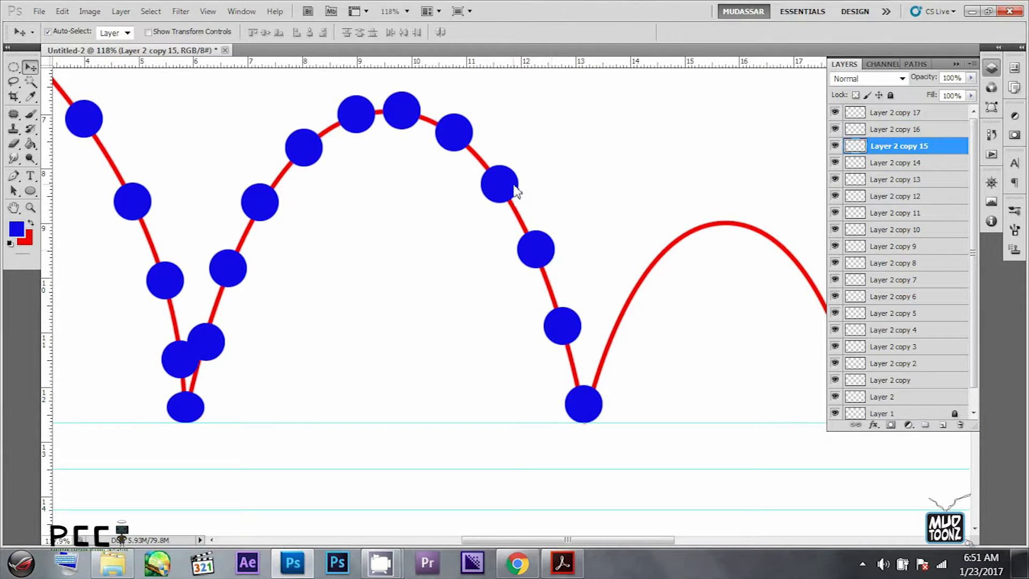
pyautogui.moveTo(516, 192); pyautogui.dragTo(510, 184)
pyautogui.moveTo(549, 251); pyautogui.dragTo(544, 247)
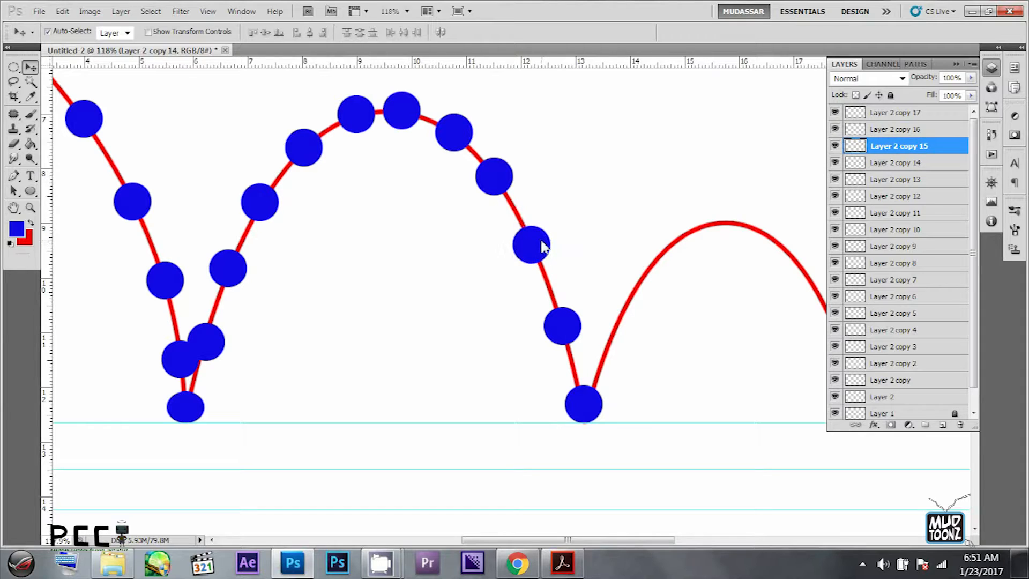
pyautogui.moveTo(583, 334); pyautogui.dragTo(590, 349)
pyautogui.moveTo(543, 251); pyautogui.dragTo(546, 257)
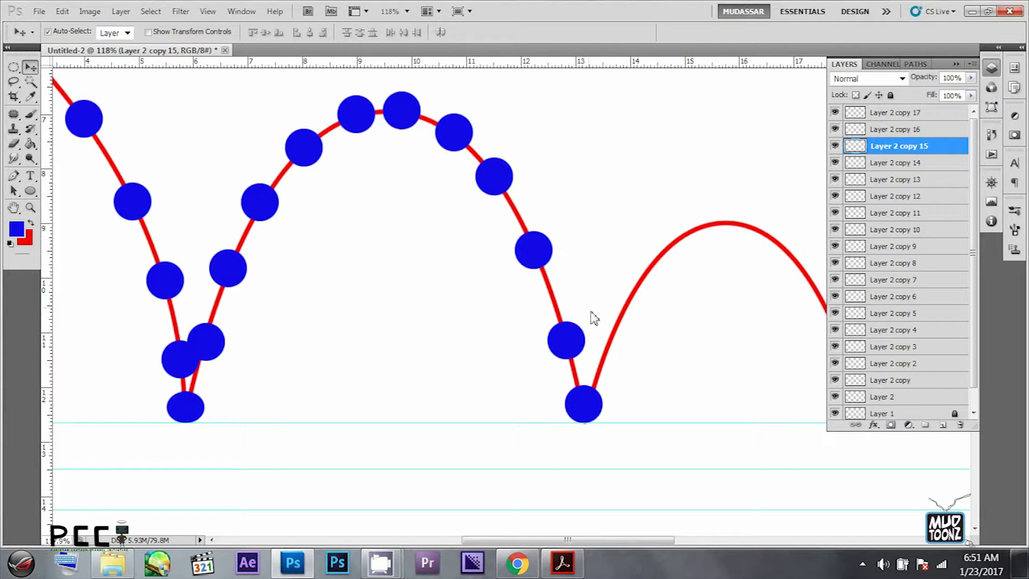
# - Squash the ball at the second ground contact to about 88% height
pyautogui.click(586, 403)
pyautogui.hotkey('ctrl', 't')
pyautogui.moveTo(585, 386); pyautogui.dragTo(589, 389)
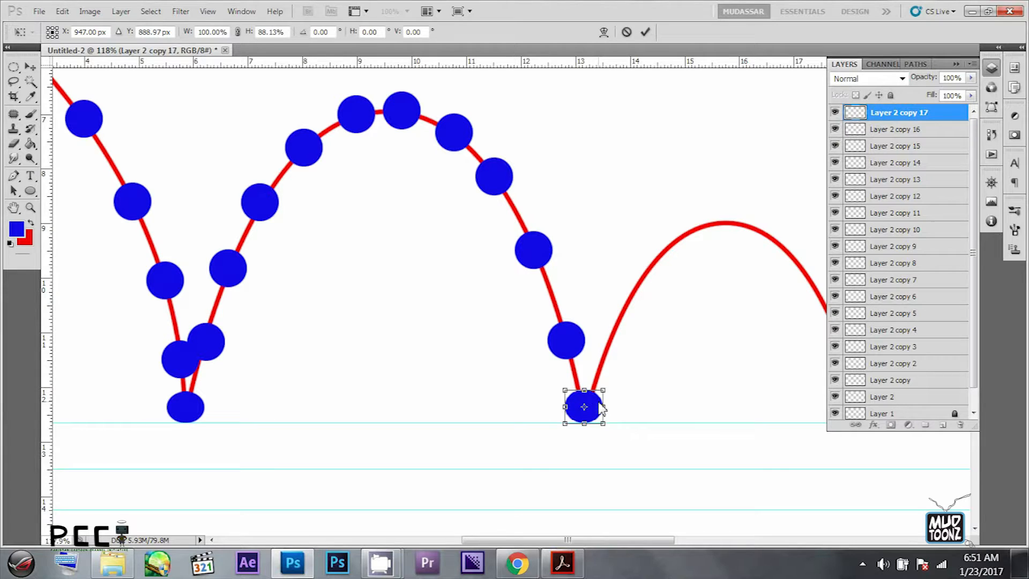
pyautogui.press('Return')
# - Copy a ball onto the start of the second bounce and respace the neighbouring balls on the previous falling side
pyautogui.moveTo(581, 347); pyautogui.dragTo(616, 349)
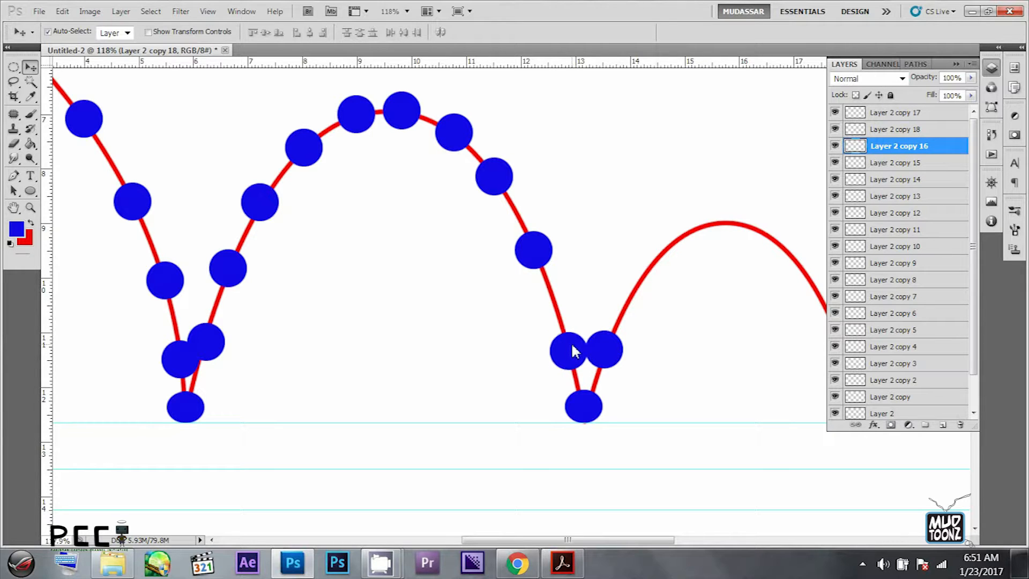
pyautogui.moveTo(551, 257); pyautogui.dragTo(556, 267)
pyautogui.moveTo(509, 184); pyautogui.dragTo(513, 190)
pyautogui.moveTo(542, 258); pyautogui.dragTo(547, 265)
pyautogui.click(608, 341)
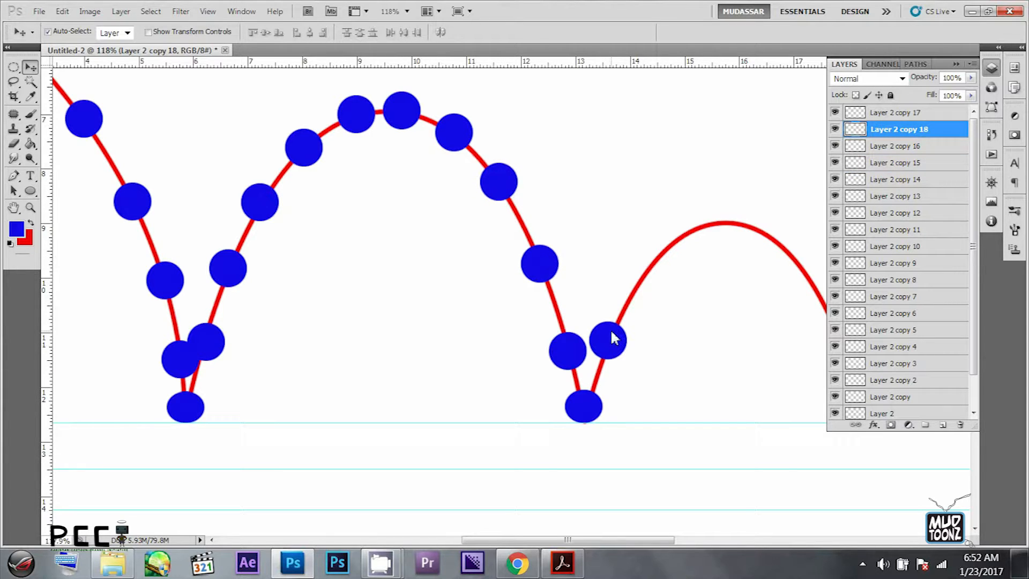
# - Move the layer of the first ball on the second bounce above the squashed ground-contact ball's layer
pyautogui.click(600, 402)
pyautogui.hotkey('ctrl', 't')
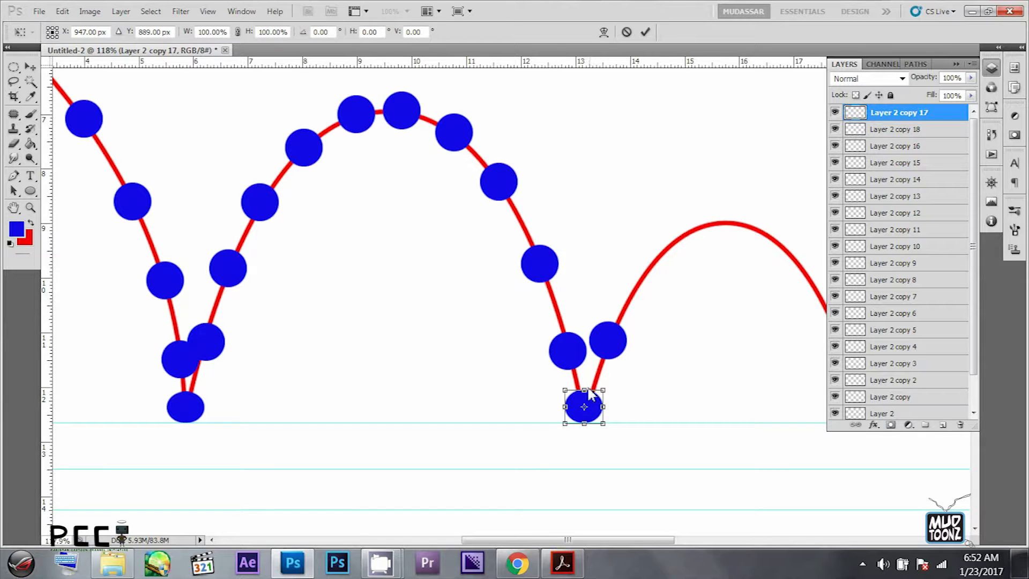
pyautogui.press('Return')
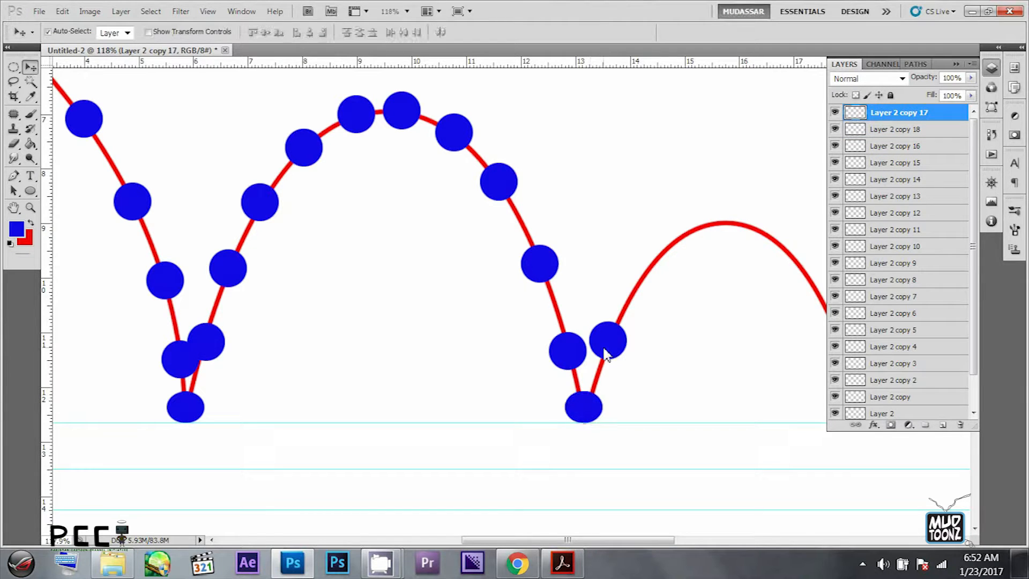
pyautogui.moveTo(641, 352); pyautogui.dragTo(542, 343)
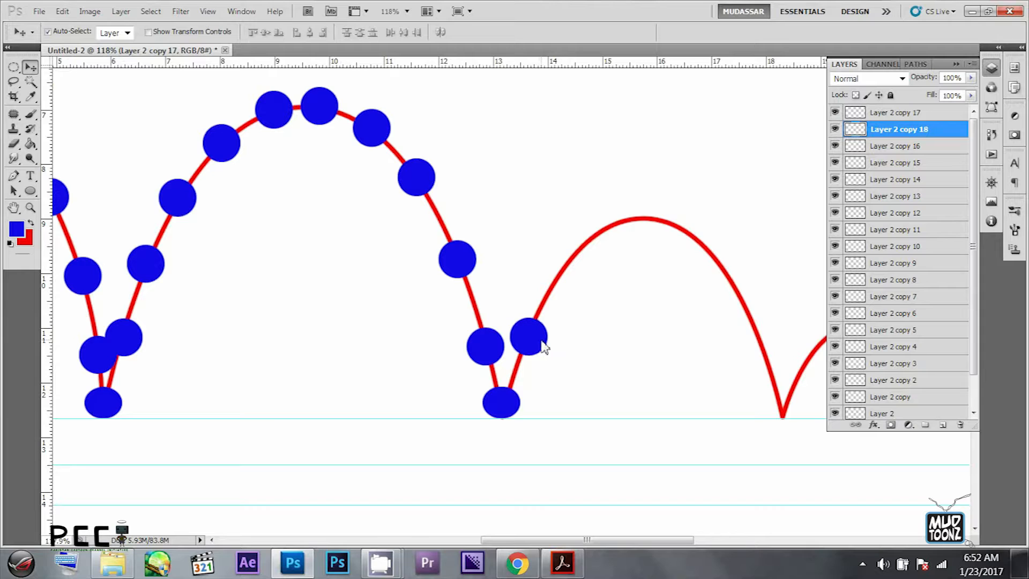
pyautogui.moveTo(906, 136); pyautogui.dragTo(907, 112)
# - Copy balls along the whole second bounce down to the third ground contact and space them evenly on the path
pyautogui.moveTo(545, 332); pyautogui.dragTo(562, 282)
pyautogui.hotkey('ctrl', 'z')
pyautogui.moveTo(570, 279); pyautogui.dragTo(541, 238)
pyautogui.hotkey('ctrl', 'j')
pyautogui.moveTo(512, 281); pyautogui.dragTo(555, 285)
pyautogui.moveTo(535, 239); pyautogui.dragTo(538, 237)
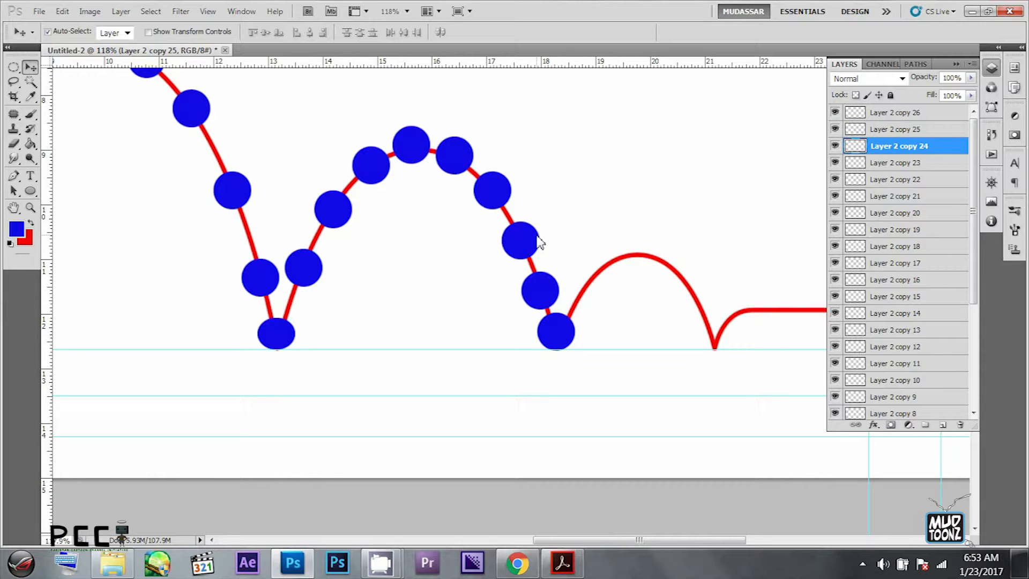
pyautogui.click(551, 282)
# - Squash the ball at the third ground contact to about 88% height
pyautogui.moveTo(565, 318); pyautogui.dragTo(550, 291)
pyautogui.click(557, 290)
pyautogui.hotkey('ctrl', 't')
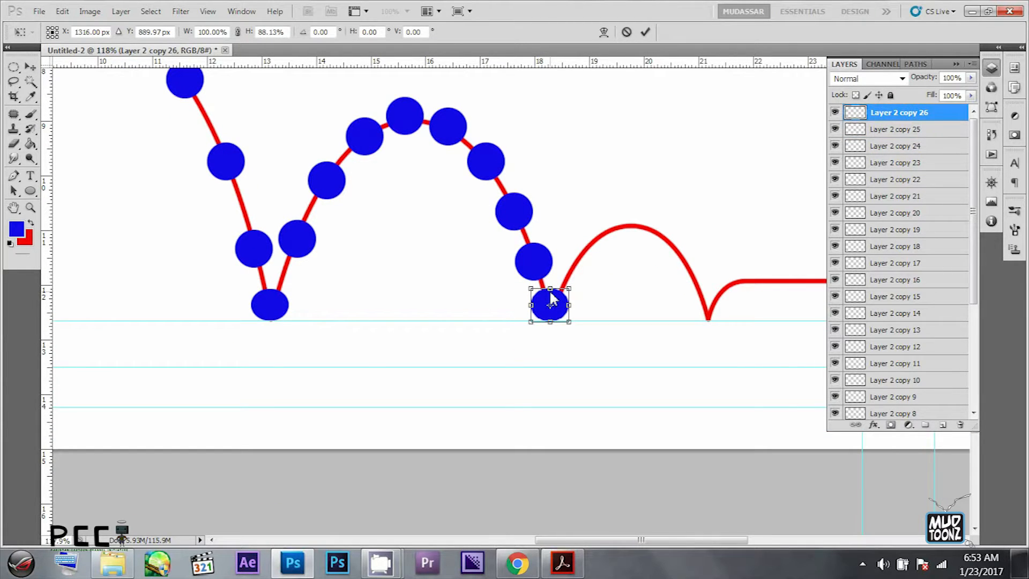
pyautogui.press('Return')
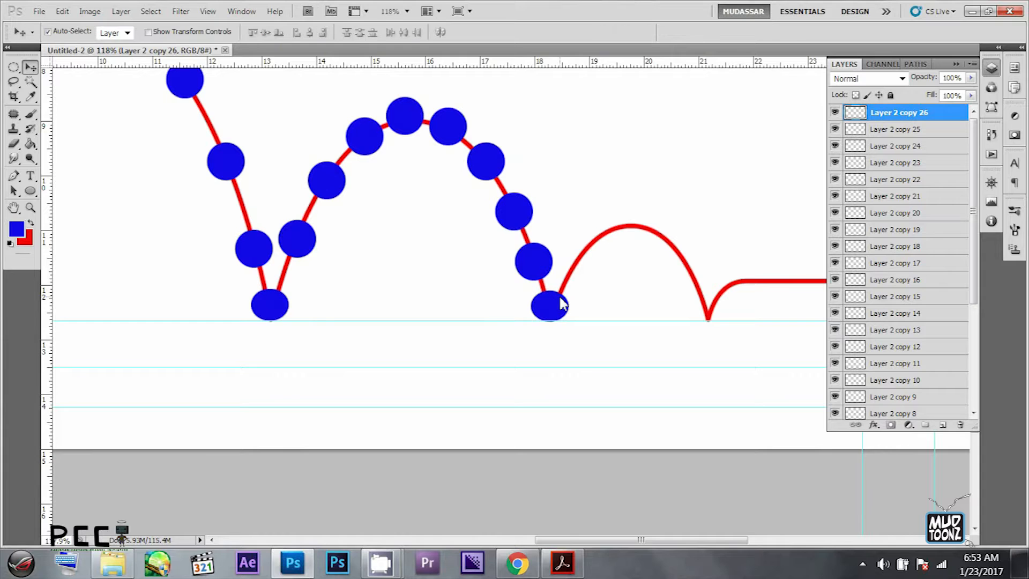
# - Copy a ball onto the rising side of the third bounce and bring its layer to the top of the stack
pyautogui.moveTo(549, 273)
pyautogui.mouseDown()
pyautogui.moveTo(593, 261)
pyautogui.moveTo(555, 272)
pyautogui.mouseUp()
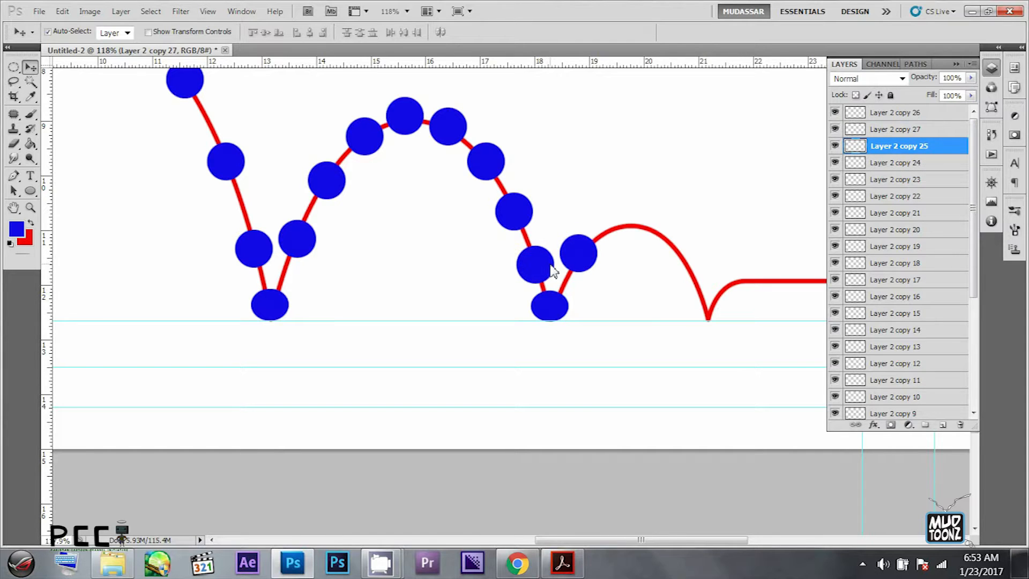
pyautogui.click(594, 262)
pyautogui.hscroll(3, 568, 263)
pyautogui.moveTo(954, 130); pyautogui.dragTo(944, 109)
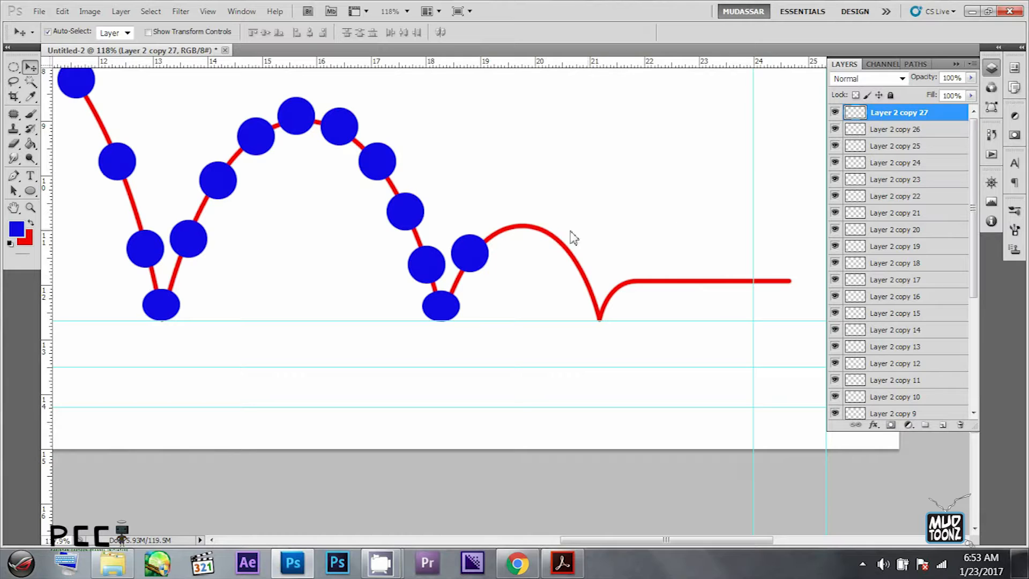
# - Copy balls over the third bounce to the fourth ground contact and one onto the small rise after it
pyautogui.moveTo(473, 258); pyautogui.dragTo(593, 263)
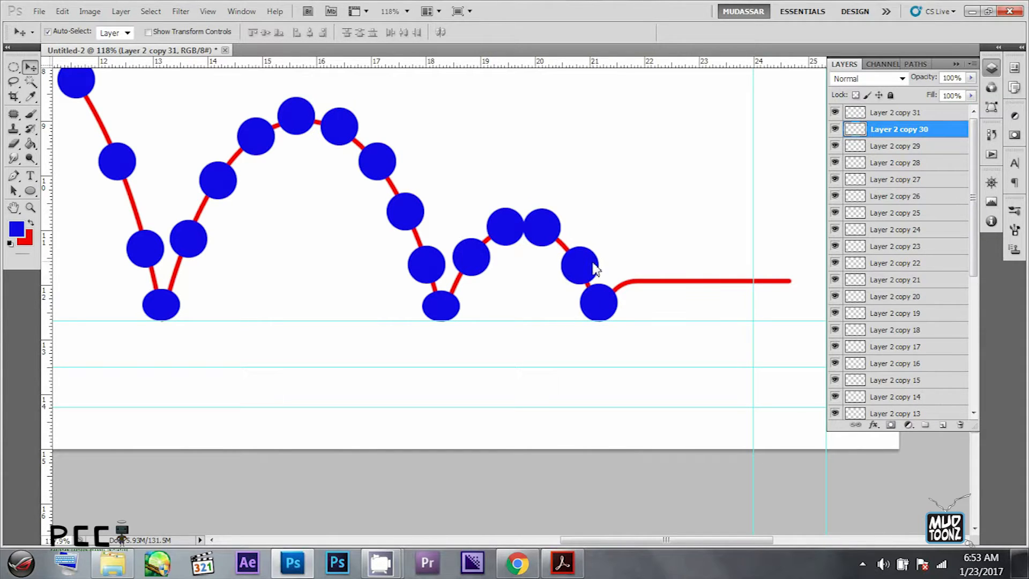
pyautogui.click(613, 303)
pyautogui.moveTo(613, 303); pyautogui.dragTo(643, 285)
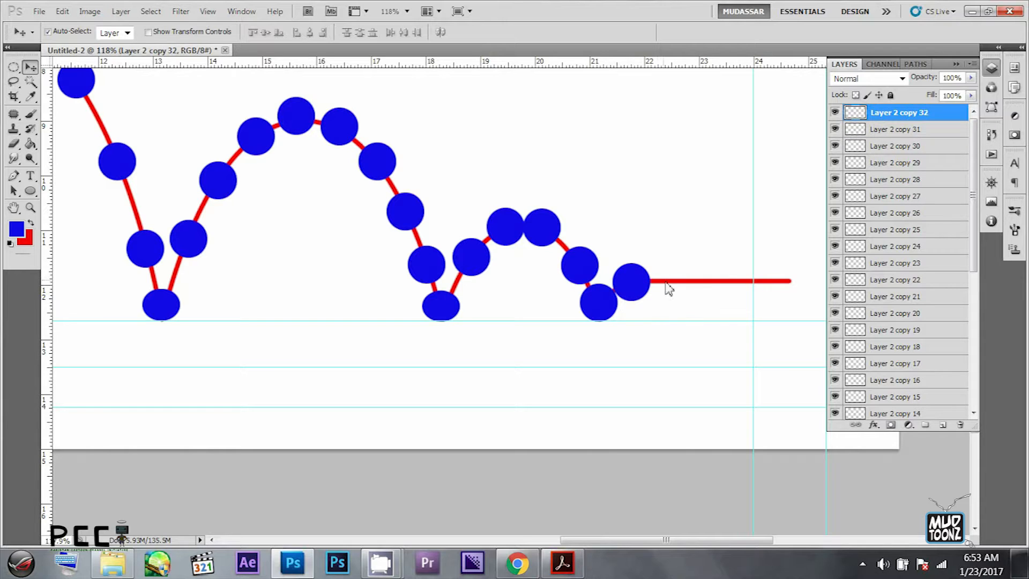
# - Squash the ball at the fourth ground contact and copy a ball just past the top of the small last rise
pyautogui.click(603, 302)
pyautogui.hotkey('ctrl', 't')
pyautogui.moveTo(603, 290); pyautogui.dragTo(674, 301)
pyautogui.press('Return')
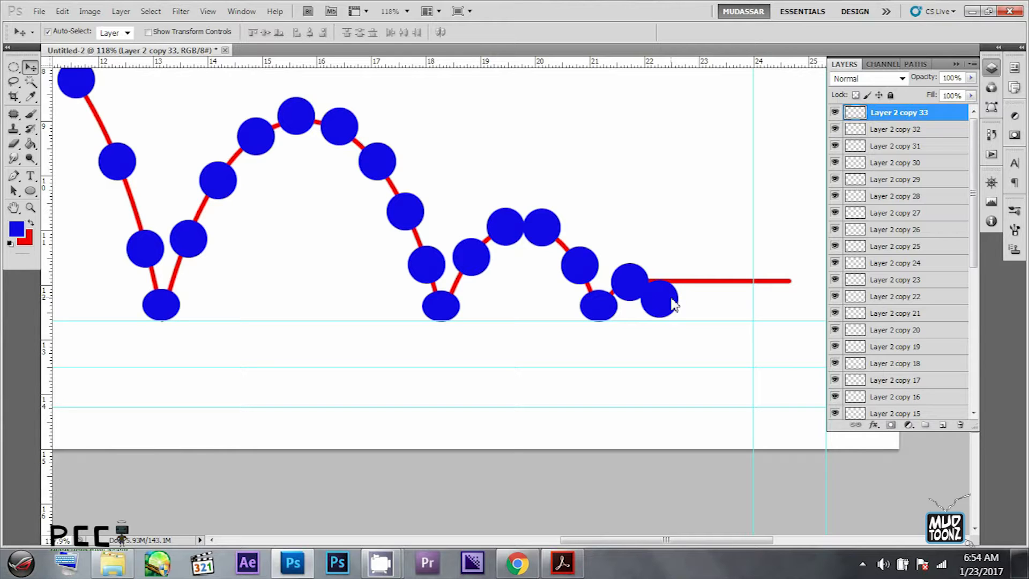
# - Copy a ball onto the ground after the last small rise and squash it slightly in height
pyautogui.moveTo(671, 301)
pyautogui.mouseDown()
pyautogui.moveTo(684, 307)
pyautogui.moveTo(649, 280)
pyautogui.moveTo(676, 302)
pyautogui.mouseUp()
pyautogui.hotkey('ctrl', 'z')
pyautogui.click(678, 243)
pyautogui.hotkey('ctrl', 't')
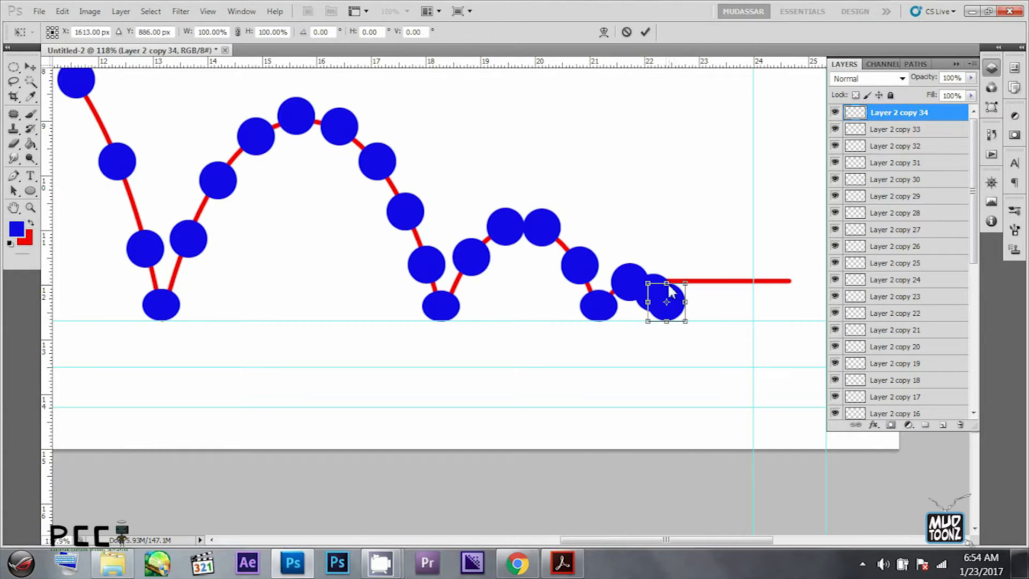
pyautogui.press('Return')
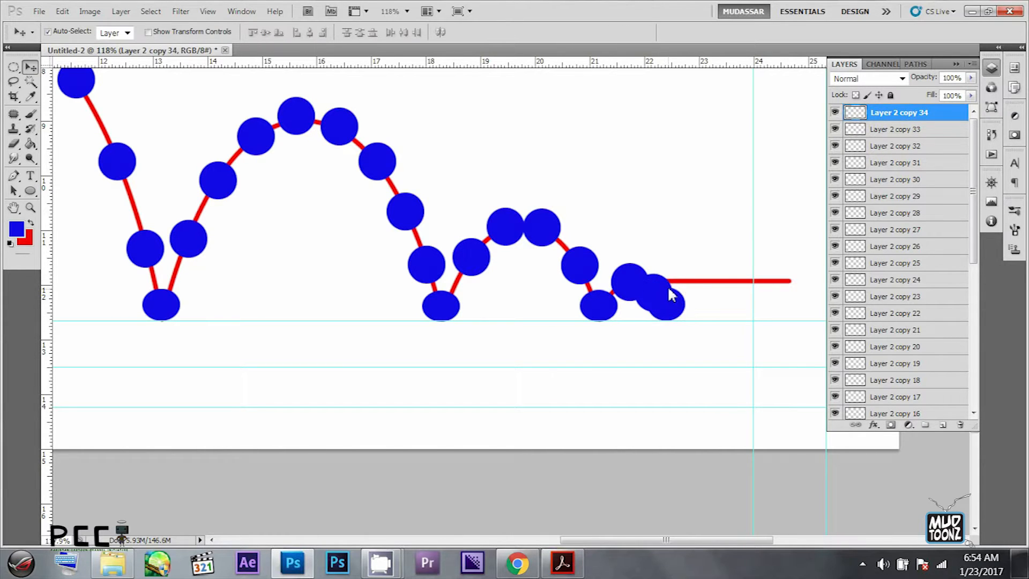
# - Copy a ball beside the last landing ball and squash it to about 93% height
pyautogui.click(659, 280)
pyautogui.click(688, 283)
pyautogui.keyDown('alt'); pyautogui.moveTo(657, 276); pyautogui.dragTo(694, 291); pyautogui.keyUp('alt')
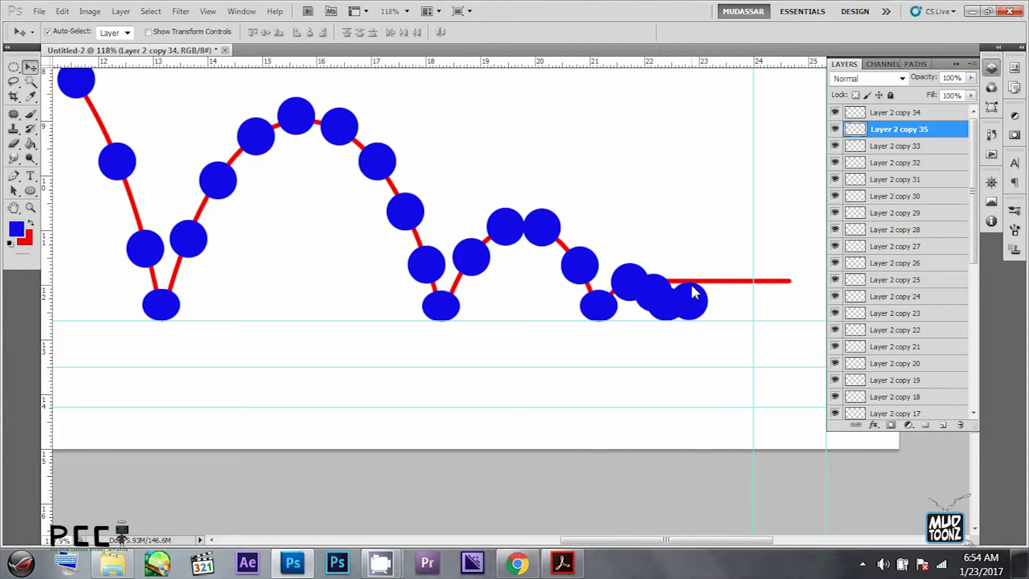
pyautogui.hotkey('ctrl', 't')
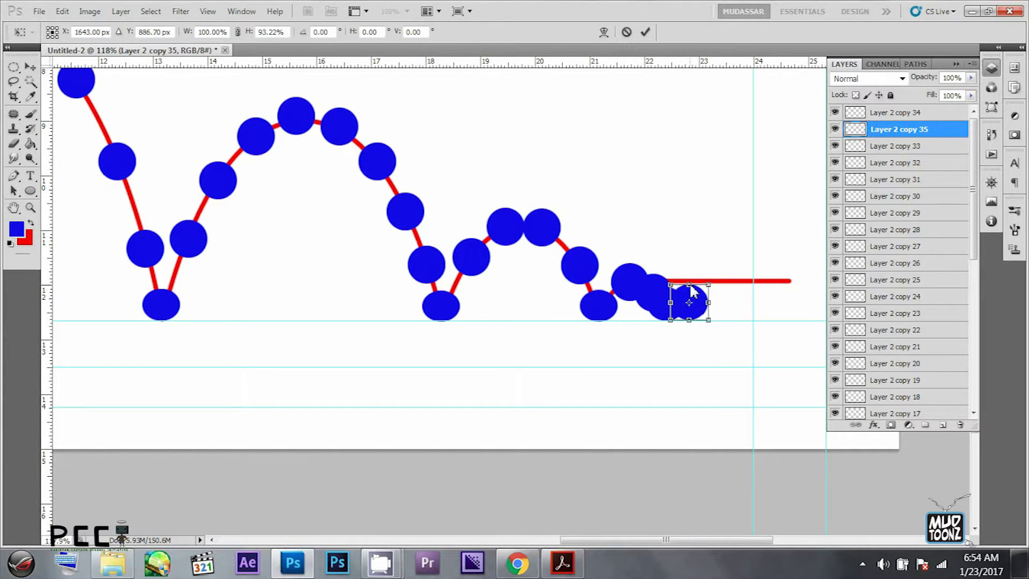
pyautogui.press('Return')
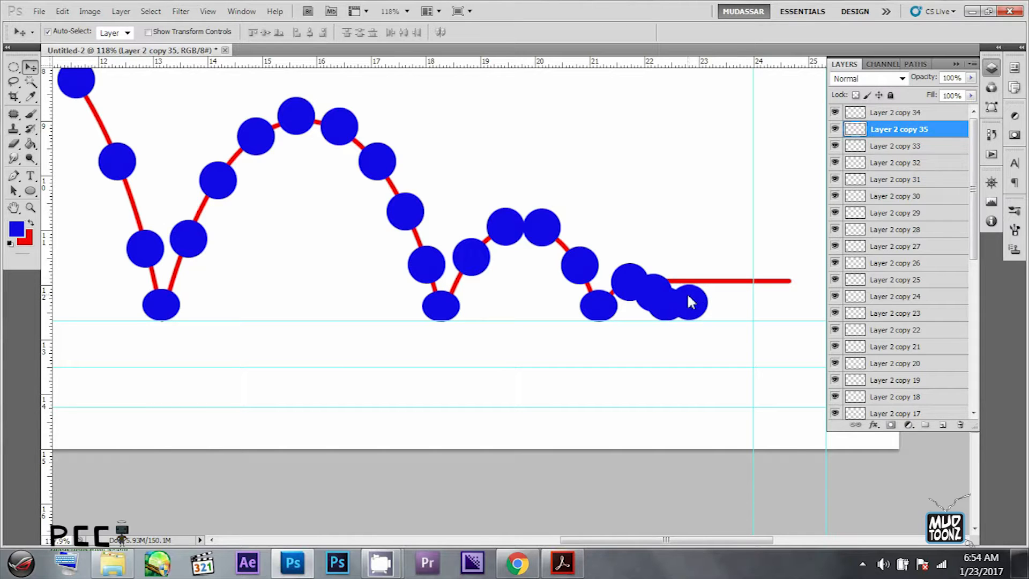
# - Nudge the new rolling ball closer to the landing ball and raise its layer to the top
pyautogui.moveTo(701, 306); pyautogui.dragTo(696, 304)
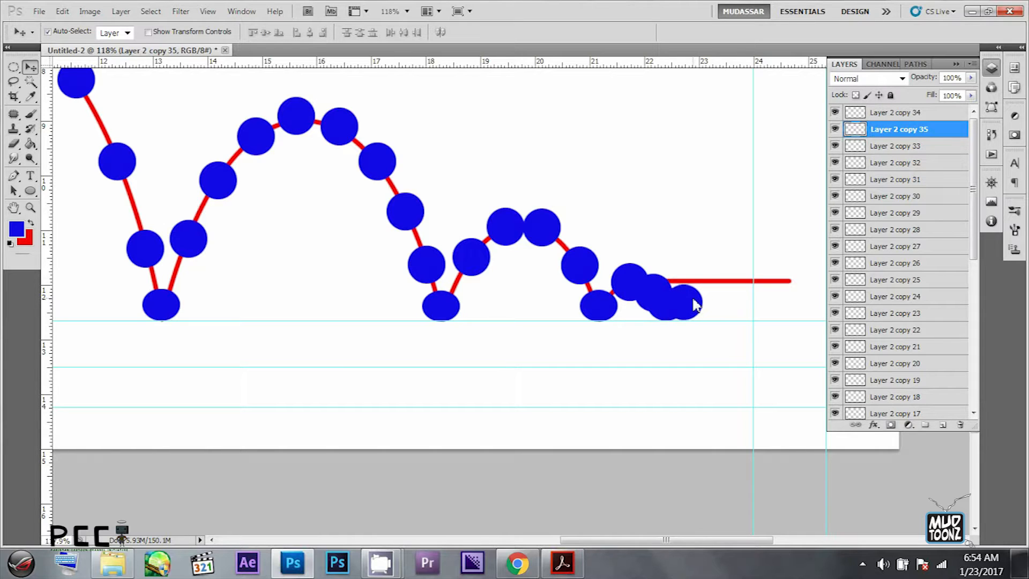
pyautogui.moveTo(903, 133); pyautogui.dragTo(905, 114)
# - Add a row of increasingly overlapping ball copies rolling along the ground toward the end of the path
pyautogui.click(661, 278)
pyautogui.moveTo(661, 278); pyautogui.dragTo(773, 301)
pyautogui.hotkey('ctrl', 'z')
pyautogui.click(717, 295)
pyautogui.hotkey('ctrl', 'z')
pyautogui.hotkey('ctrl', 'j')
pyautogui.hotkey('ctrl', 'j')
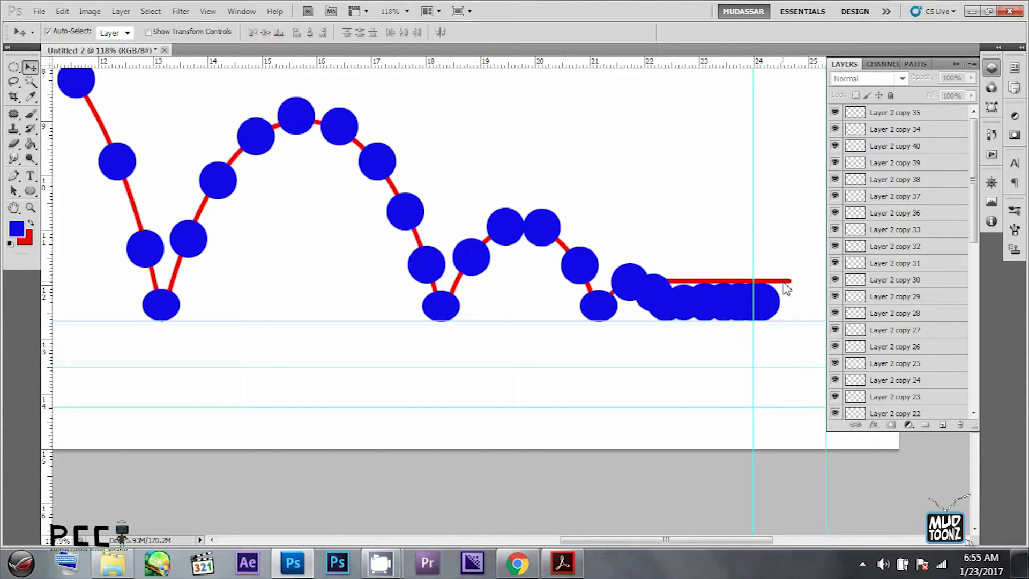
# - Unlock Layer 1, which holds the red motion path
pyautogui.scroll(-8, 931, 341)
pyautogui.click(919, 396)
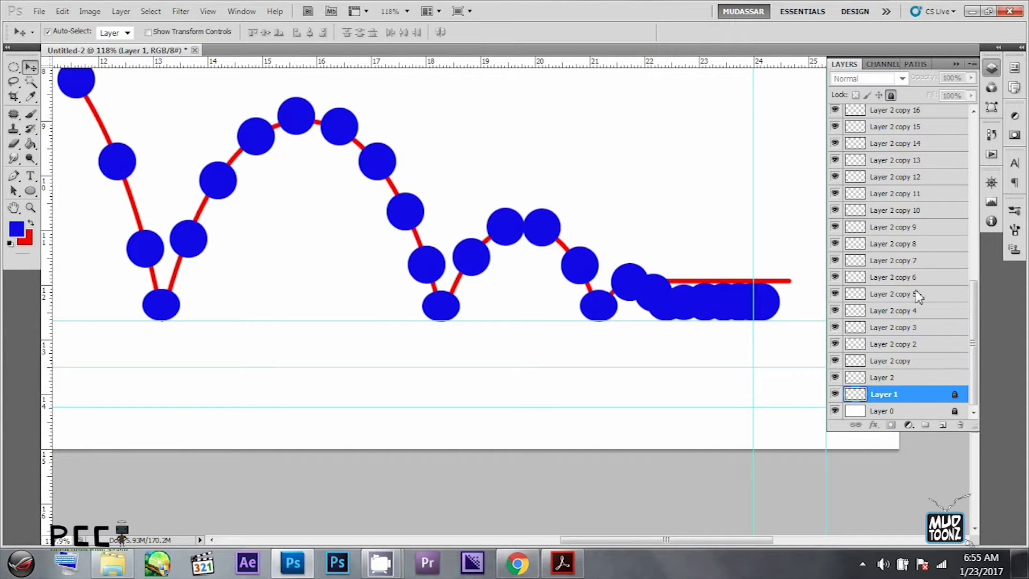
pyautogui.click(891, 95)
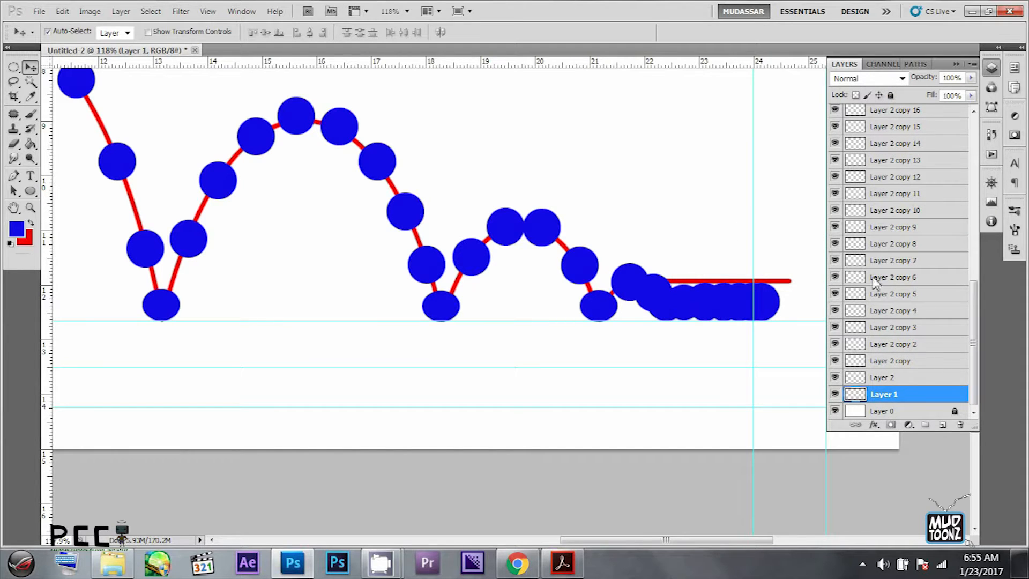
# - Group all the ball layers from Layer 2 upward and place the group beneath Layer 1
pyautogui.click(909, 378)
pyautogui.scroll(5, 910, 261)
pyautogui.moveTo(973, 252); pyautogui.dragTo(969, 131)
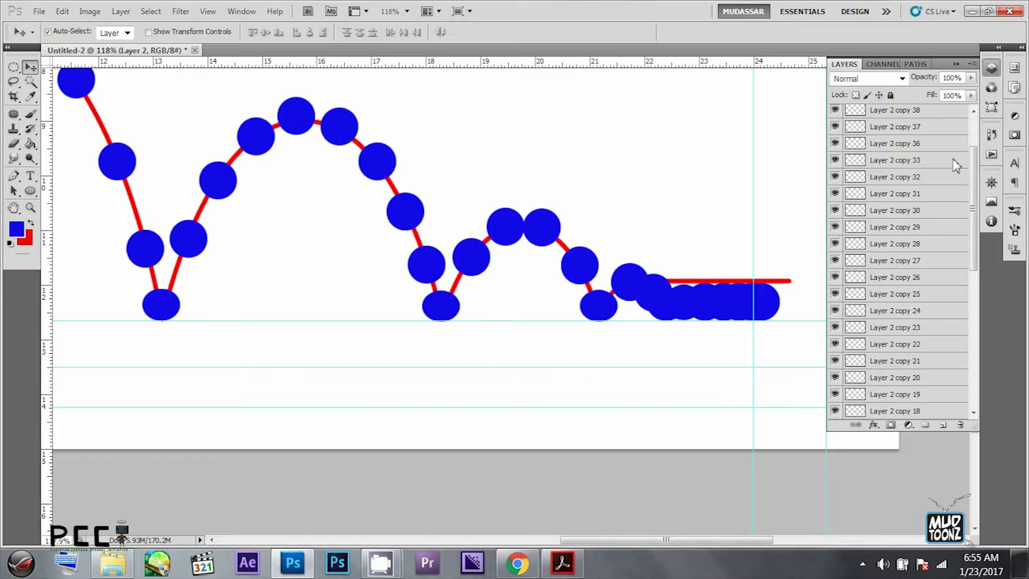
pyautogui.keyDown('shift'); pyautogui.click(930, 110); pyautogui.keyUp('shift')
pyautogui.hotkey('ctrl', 'g')
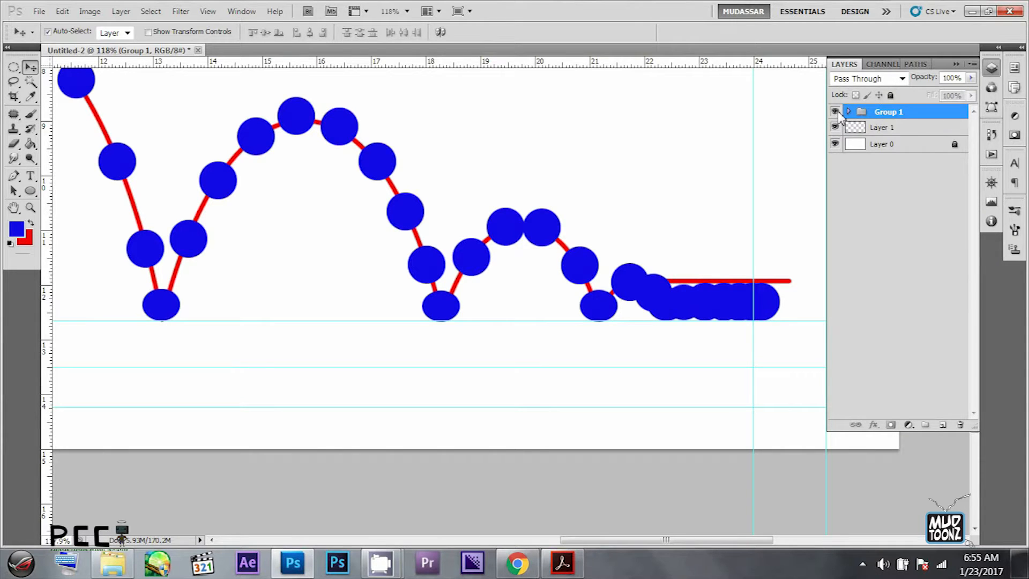
pyautogui.moveTo(894, 114); pyautogui.dragTo(892, 139)
pyautogui.click(885, 112)
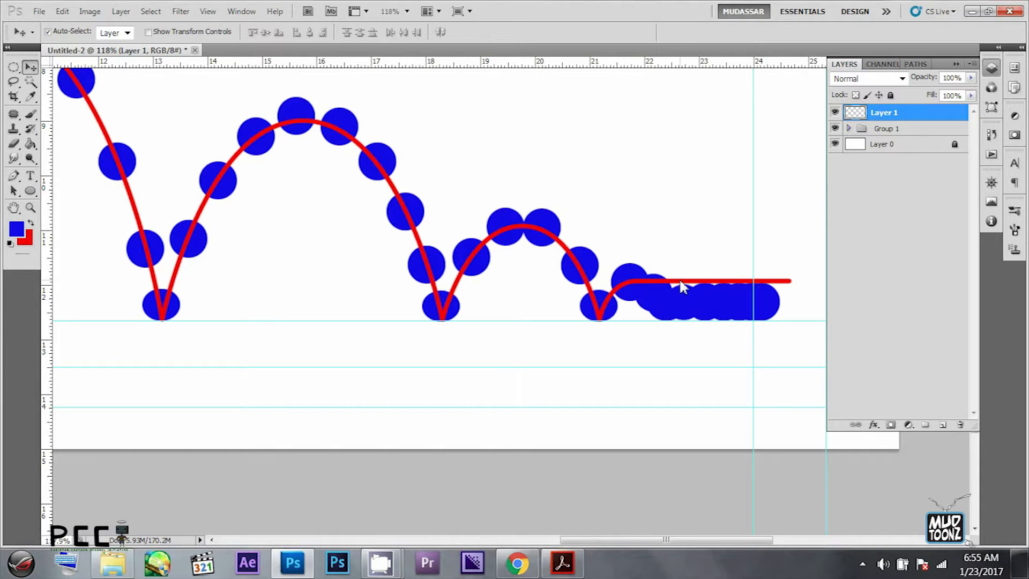
# - Paint a red brush curve on Layer 1 from the top of the last small rise down to the landing ball
pyautogui.press('b')
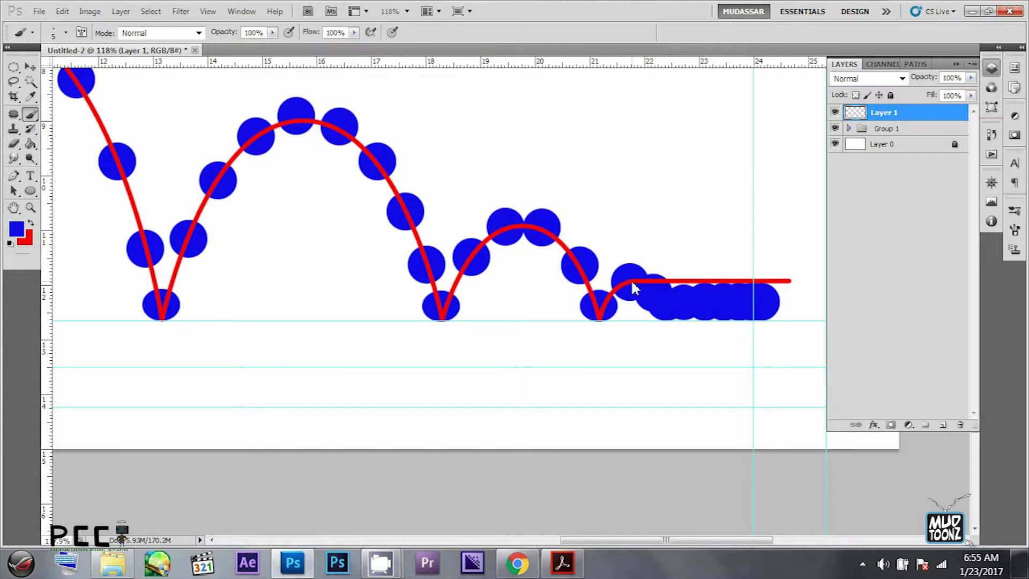
pyautogui.hotkey('alt', '[')
pyautogui.press('x')
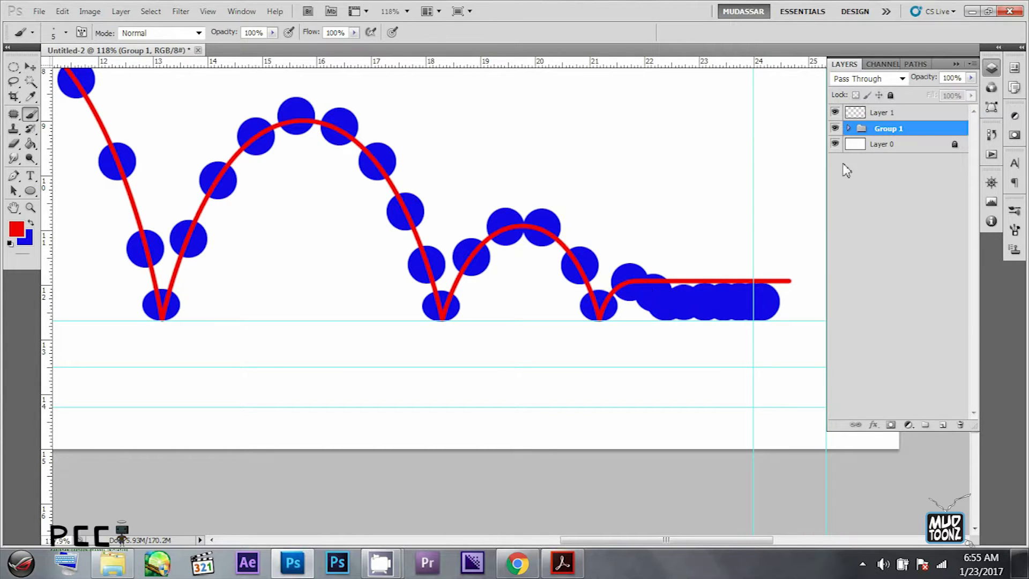
pyautogui.click(885, 113)
pyautogui.moveTo(652, 288); pyautogui.dragTo(673, 306)
pyautogui.hotkey('ctrl', 'z')
pyautogui.hotkey('ctrl', 'alt', 'z')
pyautogui.hotkey('ctrl', 'alt', 'z')
pyautogui.click(848, 128)
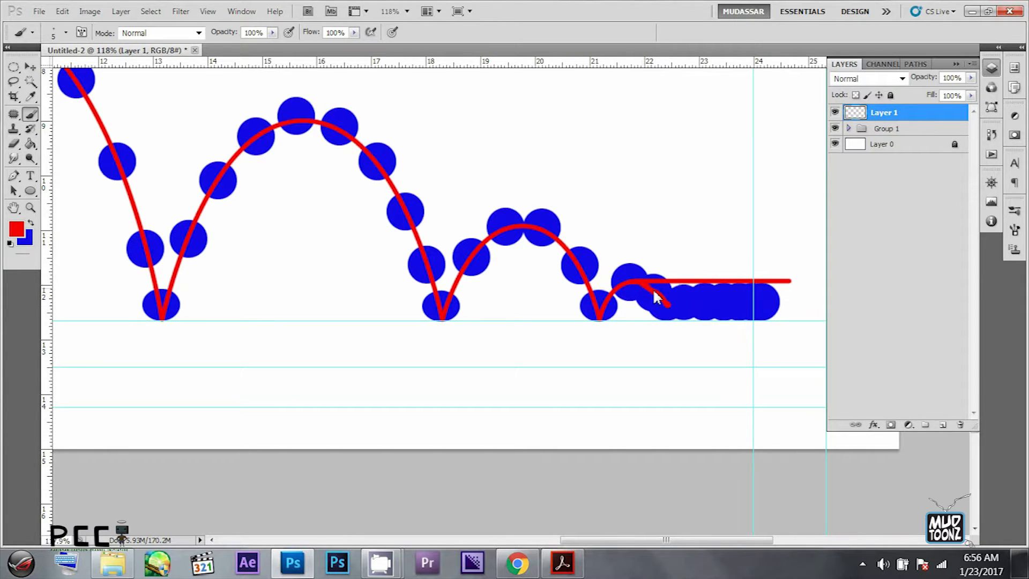
# - Extend the curve with a straight horizontal red line through the row of rolling balls
pyautogui.keyDown('alt'); pyautogui.click(690, 305); pyautogui.keyUp('alt')
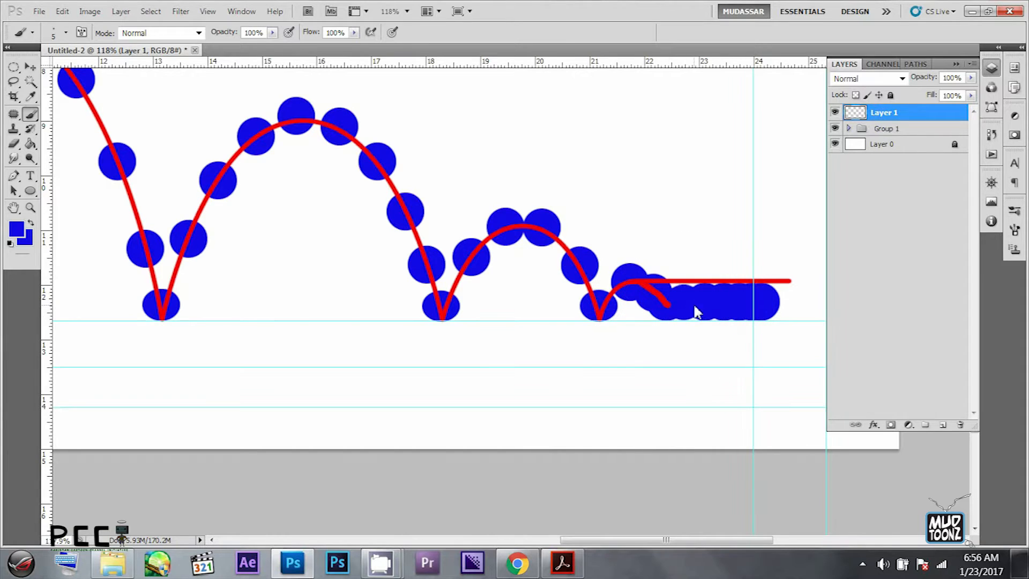
pyautogui.keyDown('alt'); pyautogui.click(665, 306); pyautogui.keyUp('alt')
pyautogui.moveTo(668, 306); pyautogui.dragTo(803, 304)
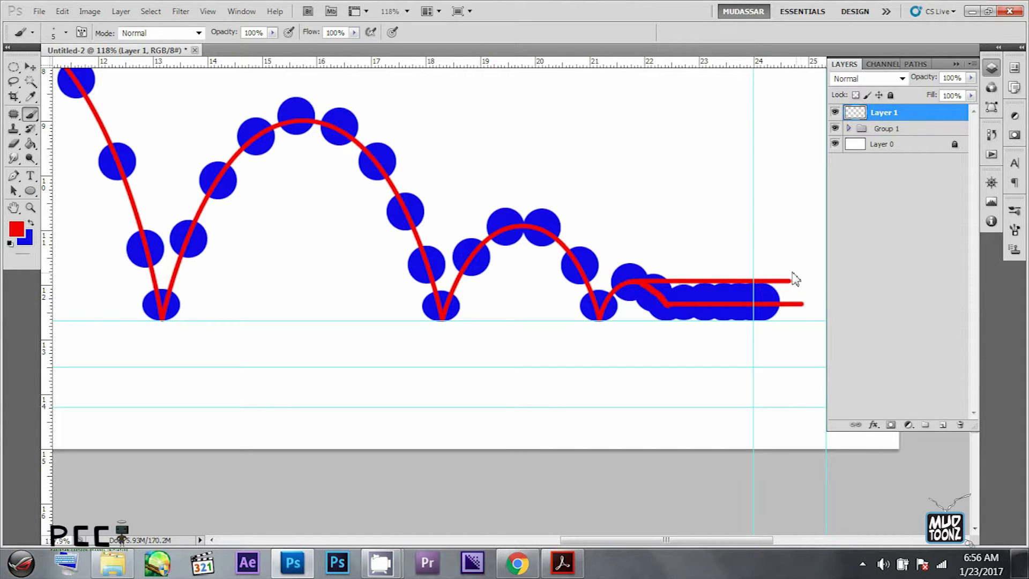
# - Erase the old horizontal red line above the rolling balls using a size 45 eraser
pyautogui.press('e')
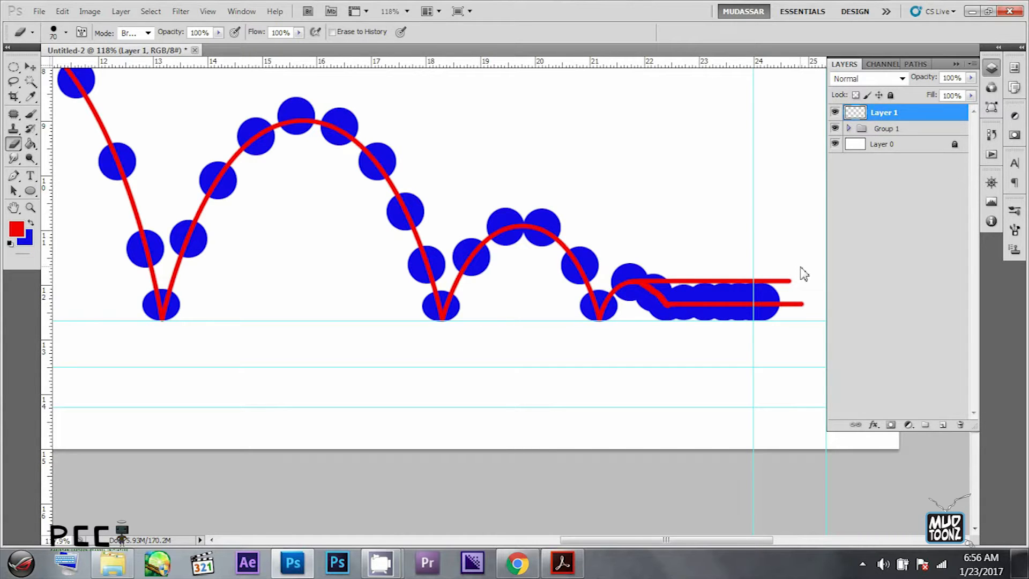
pyautogui.moveTo(799, 275)
pyautogui.mouseDown()
pyautogui.moveTo(664, 286)
pyautogui.moveTo(656, 269)
pyautogui.moveTo(802, 278)
pyautogui.mouseUp()
pyautogui.hotkey('ctrl', 'z')
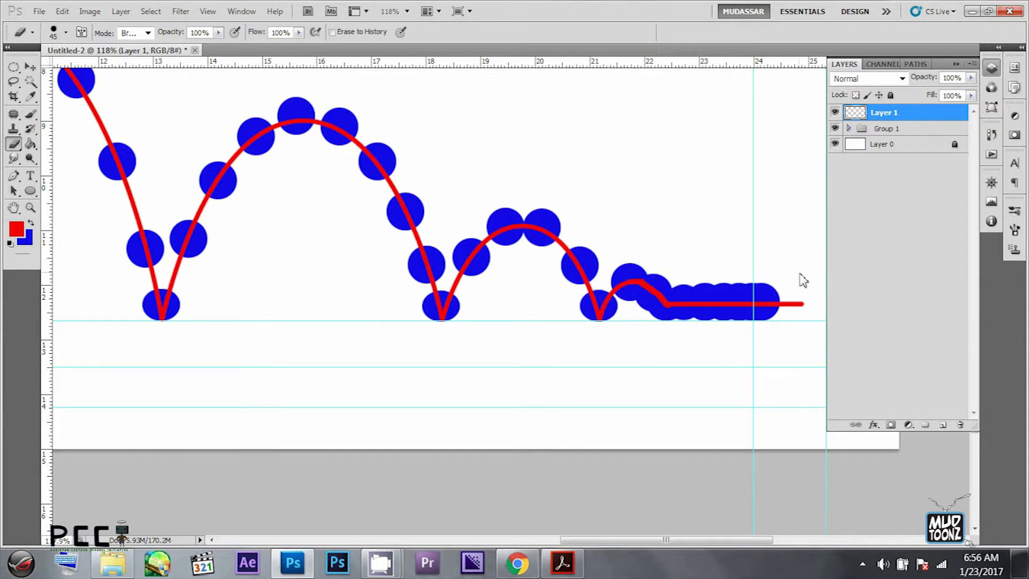
# - Move Layer 1 back below Group 1 and zoom out to show the whole bounce path
pyautogui.moveTo(595, 169); pyautogui.dragTo(747, 192)
pyautogui.moveTo(891, 117); pyautogui.dragTo(887, 136)
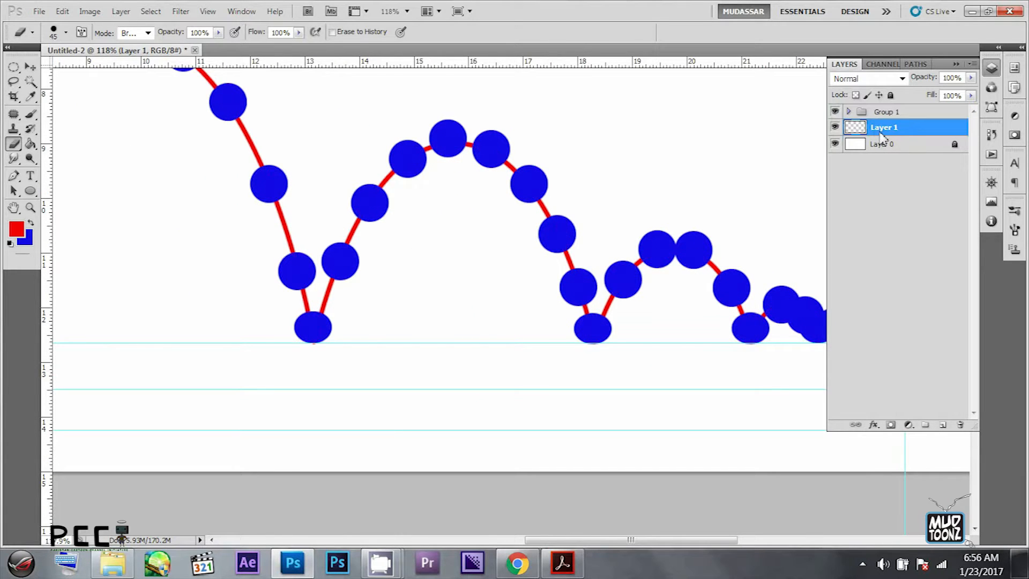
pyautogui.press('z')
pyautogui.moveTo(769, 165); pyautogui.dragTo(648, 147)
pyautogui.moveTo(621, 135); pyautogui.dragTo(615, 239)
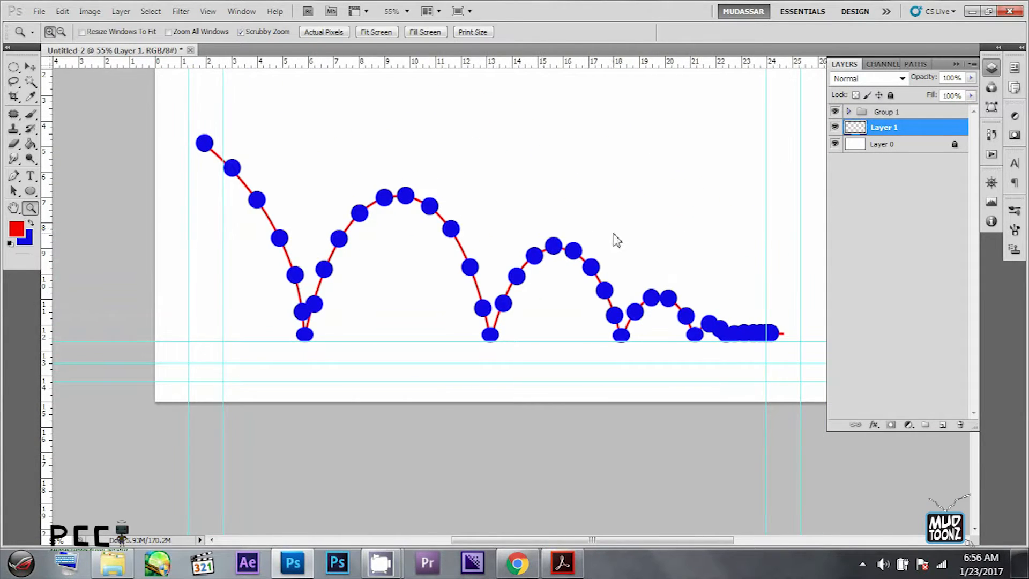
# - Lock Layer 1 again
pyautogui.click(29, 67)
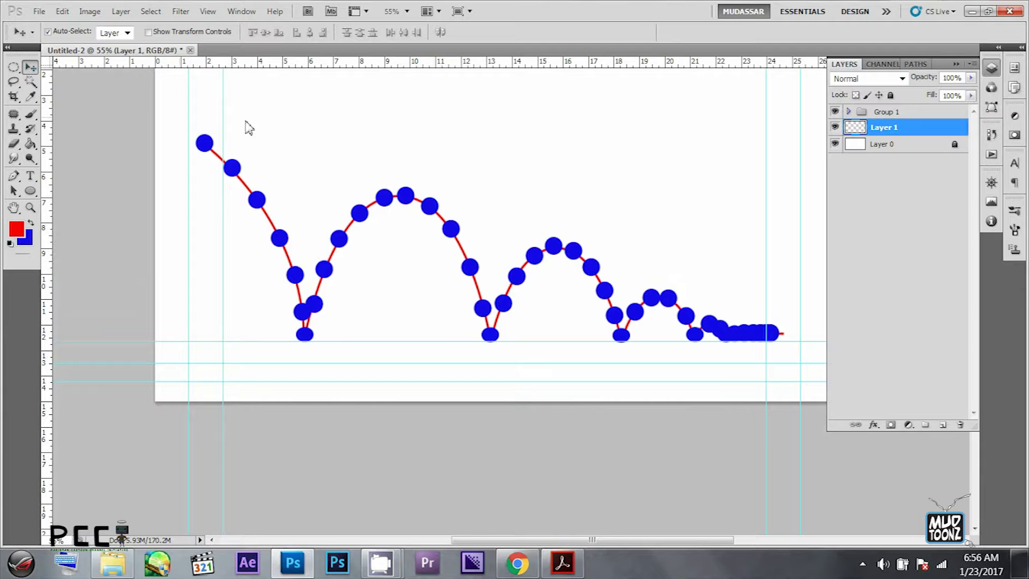
pyautogui.click(956, 63)
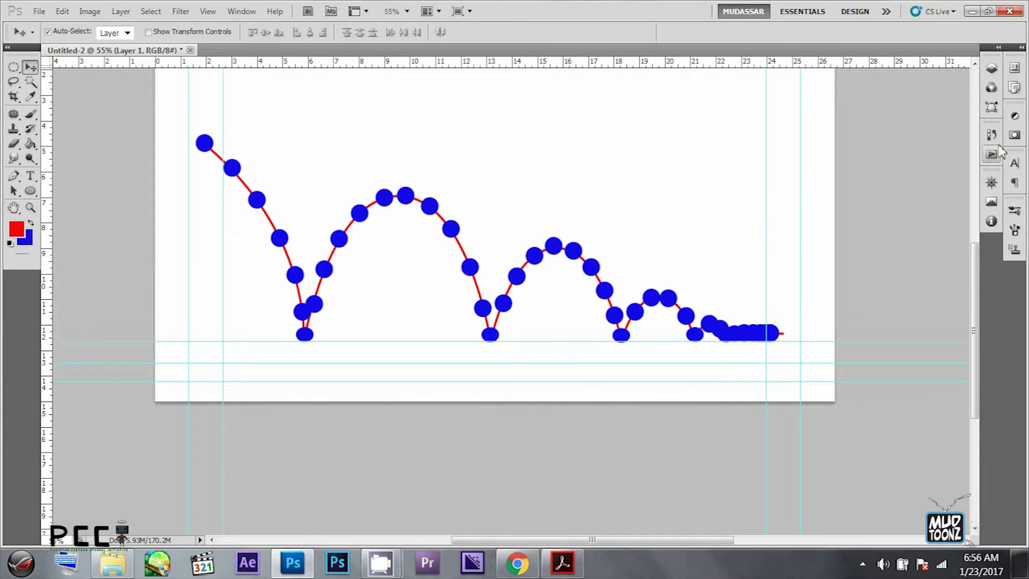
pyautogui.click(992, 67)
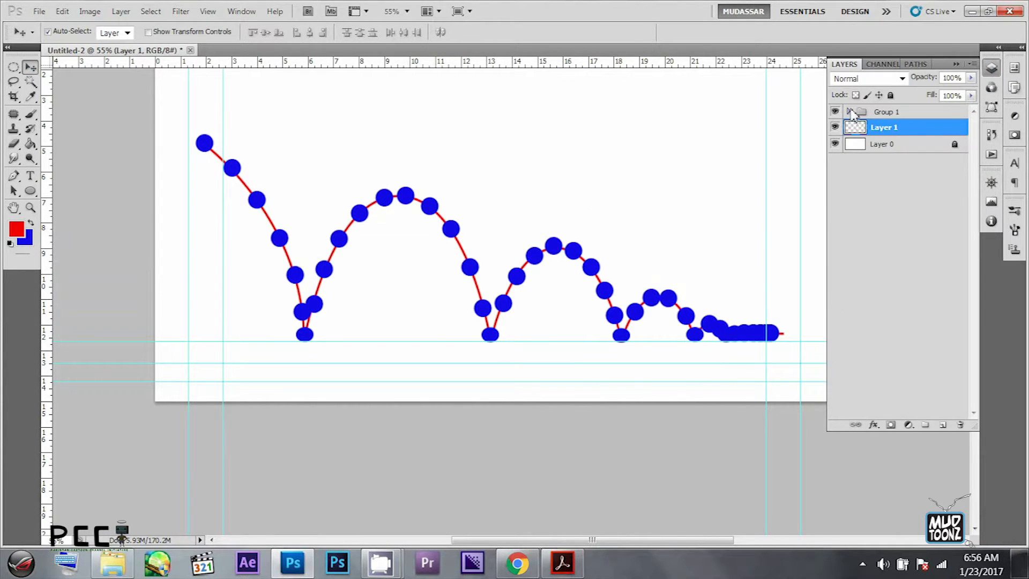
pyautogui.click(891, 95)
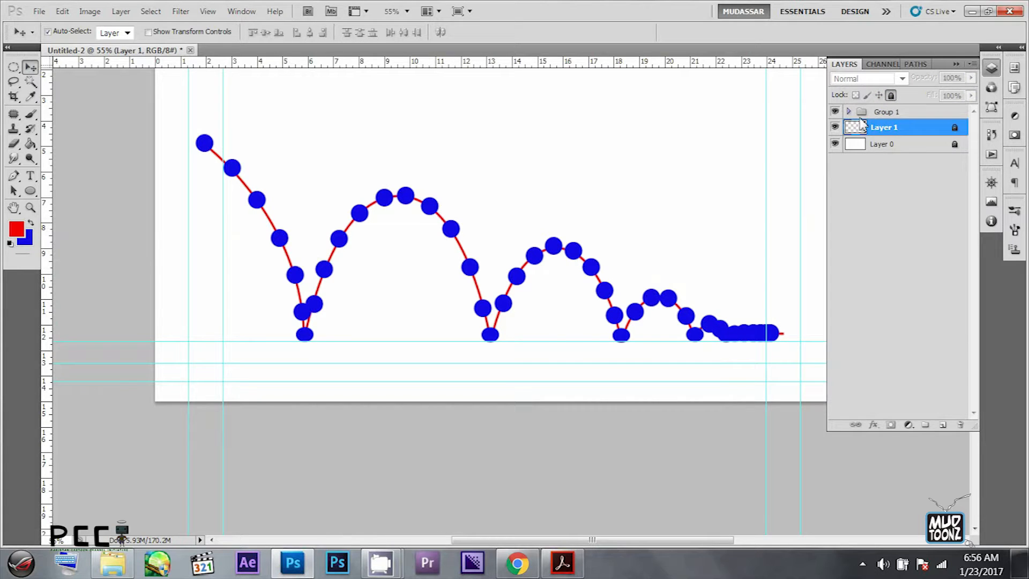
# - Hide the run of ball copy layers in Group 1, and reduce Layer 1's opacity to 20%, locking it again
pyautogui.click(849, 112)
pyautogui.moveTo(839, 129); pyautogui.dragTo(836, 361)
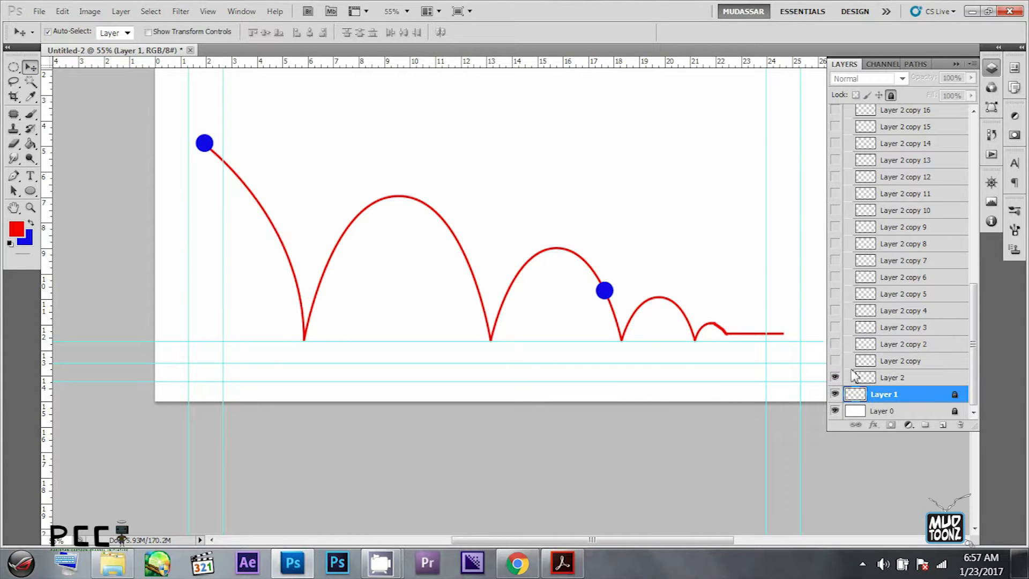
pyautogui.click(891, 96)
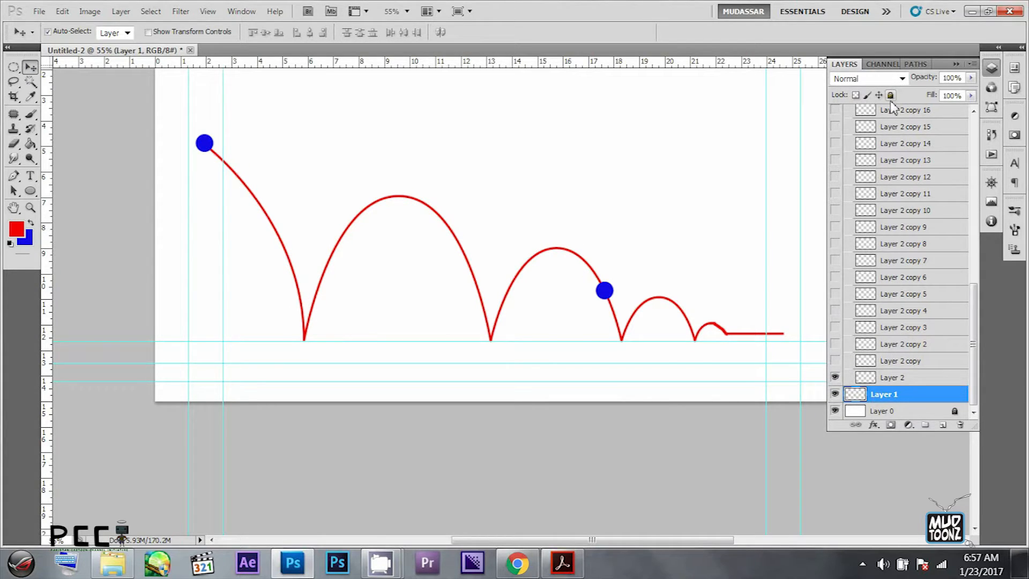
pyautogui.press('2')
pyautogui.click(891, 95)
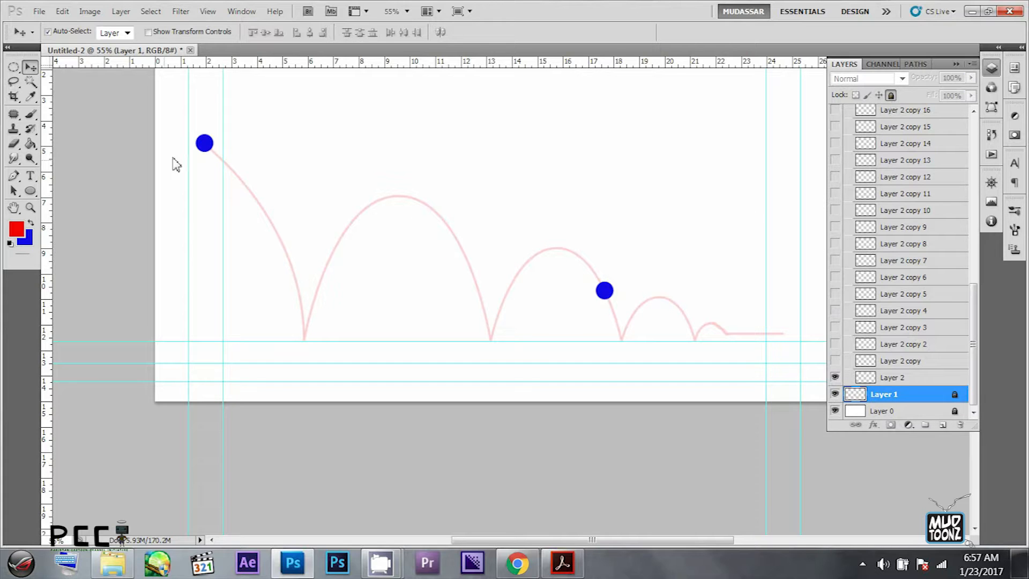
# - Hide Layer 2 copy 24, the ball on the descending side of the third arc, and deselect all layers
pyautogui.click(612, 291)
pyautogui.scroll(3, 861, 144)
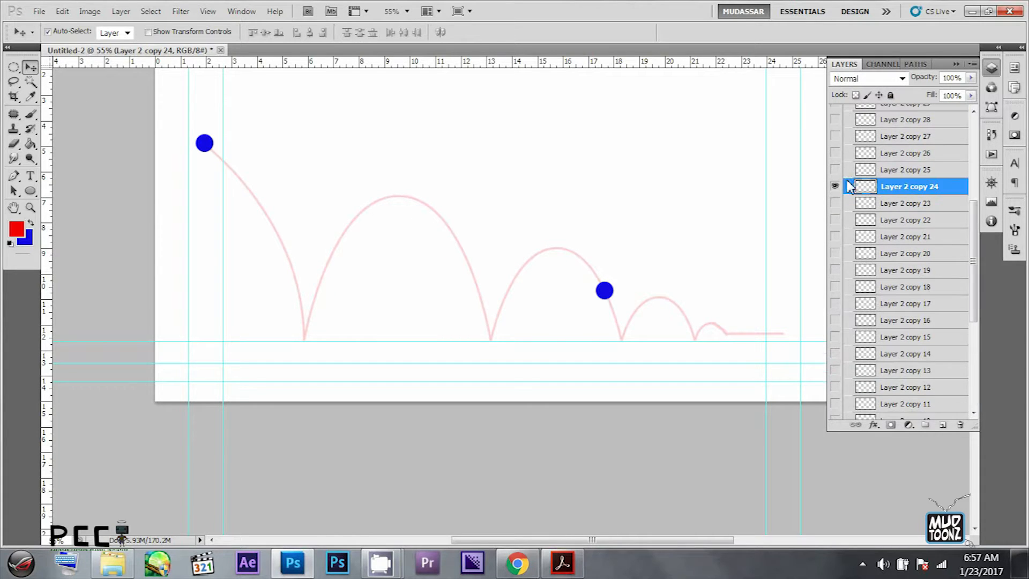
pyautogui.click(837, 186)
pyautogui.click(725, 231)
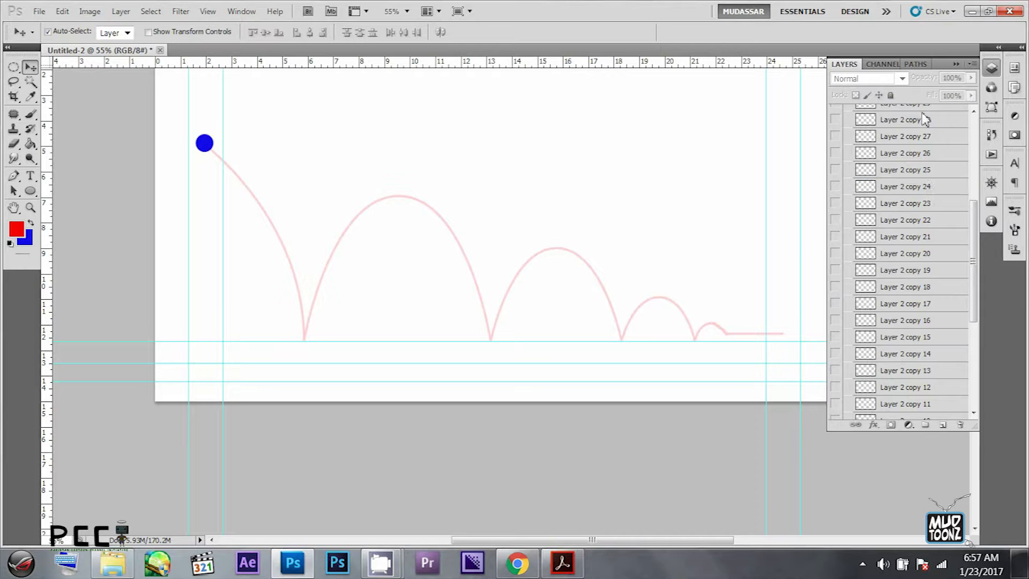
# - Open the frame animation timeline and set the delay of frame 1 to 0.1 seconds
pyautogui.click(957, 64)
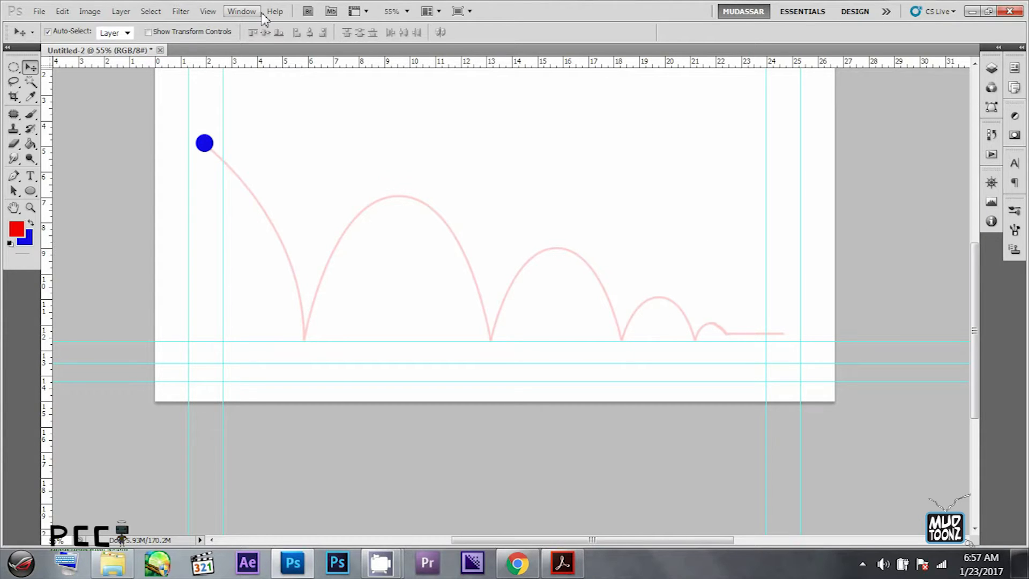
pyautogui.click(242, 11)
pyautogui.click(271, 119)
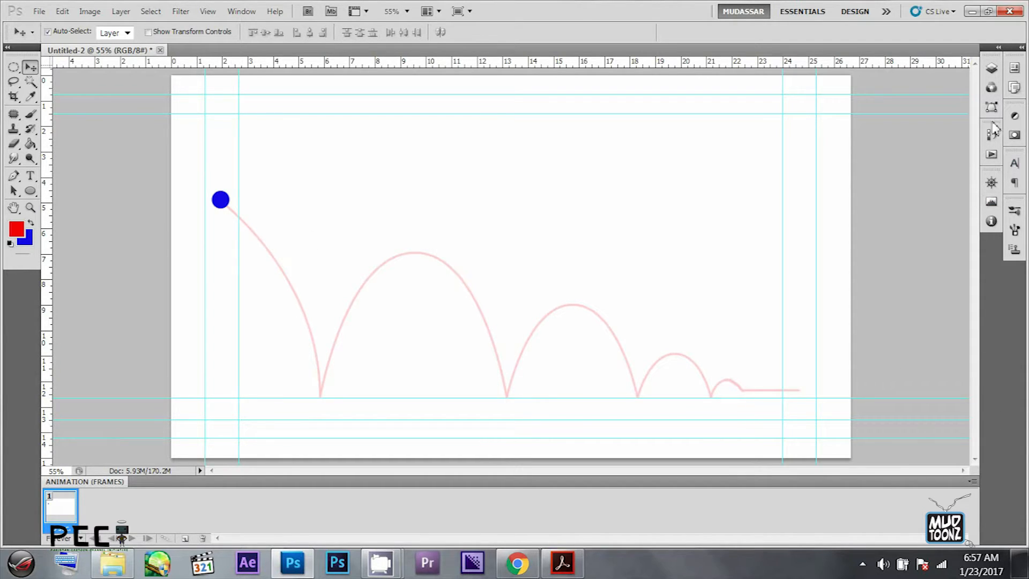
pyautogui.click(65, 523)
pyautogui.click(101, 384)
# - Add animation frames 2 to 4, showing only Layer 2 copy, Layer 2 copy 2 and Layer 2 copy 3 respectively
pyautogui.click(992, 69)
pyautogui.scroll(-2, 915, 260)
pyautogui.scroll(-8, 915, 261)
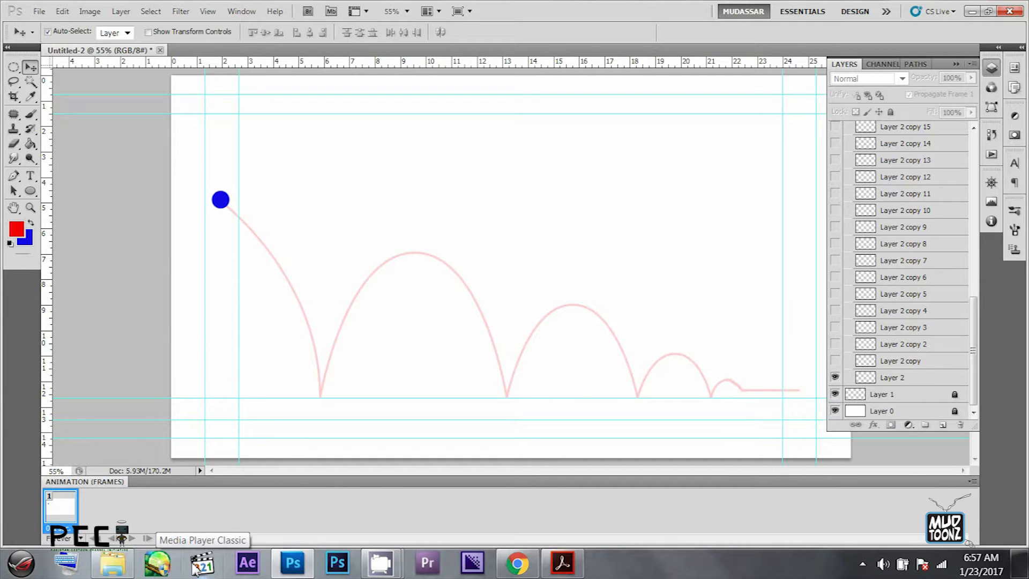
pyautogui.click(835, 377)
pyautogui.click(836, 361)
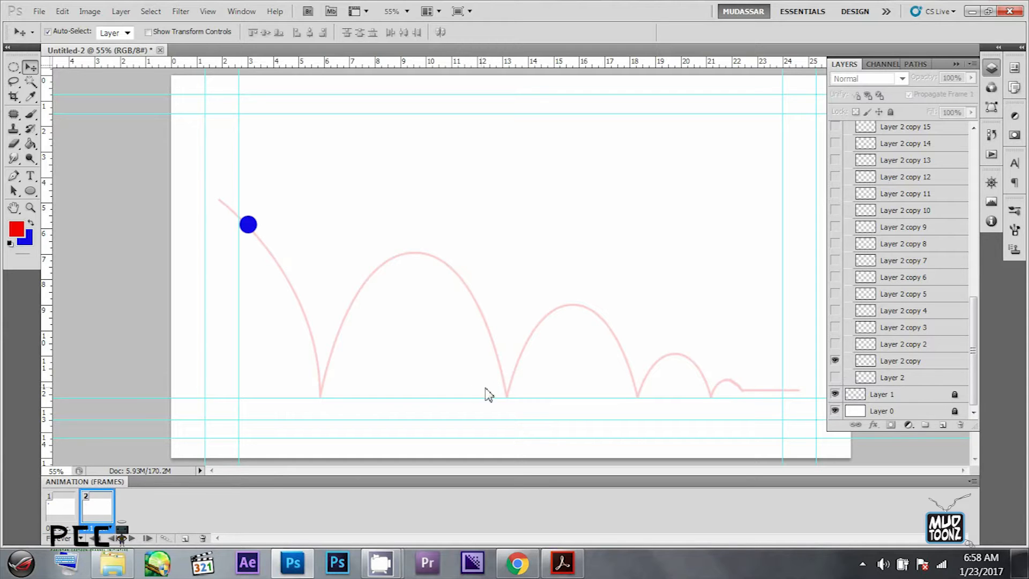
pyautogui.click(835, 361)
pyautogui.click(835, 344)
pyautogui.click(836, 345)
pyautogui.click(835, 327)
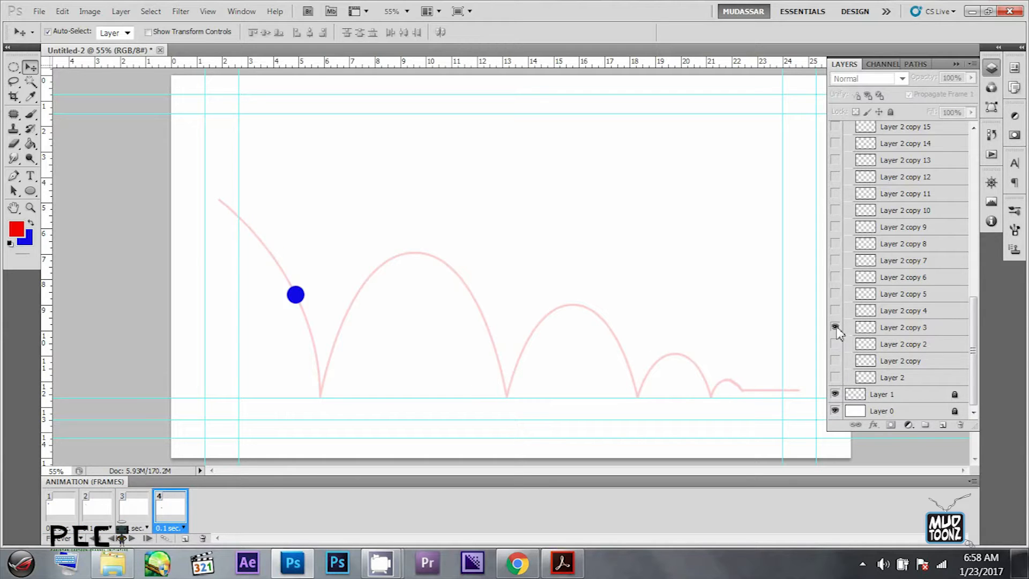
# - Add animation frames 5 to 7, showing only Layer 2 copy 4, copy 5 and copy 6 respectively
pyautogui.hotkey('ctrl', 'alt', 'shift', 'f')
pyautogui.click(836, 327)
pyautogui.click(837, 311)
pyautogui.hotkey('ctrl', 'alt', 'shift', 'f')
pyautogui.click(837, 311)
pyautogui.click(835, 294)
pyautogui.hotkey('ctrl', 'alt', 'shift', 'f')
pyautogui.click(835, 294)
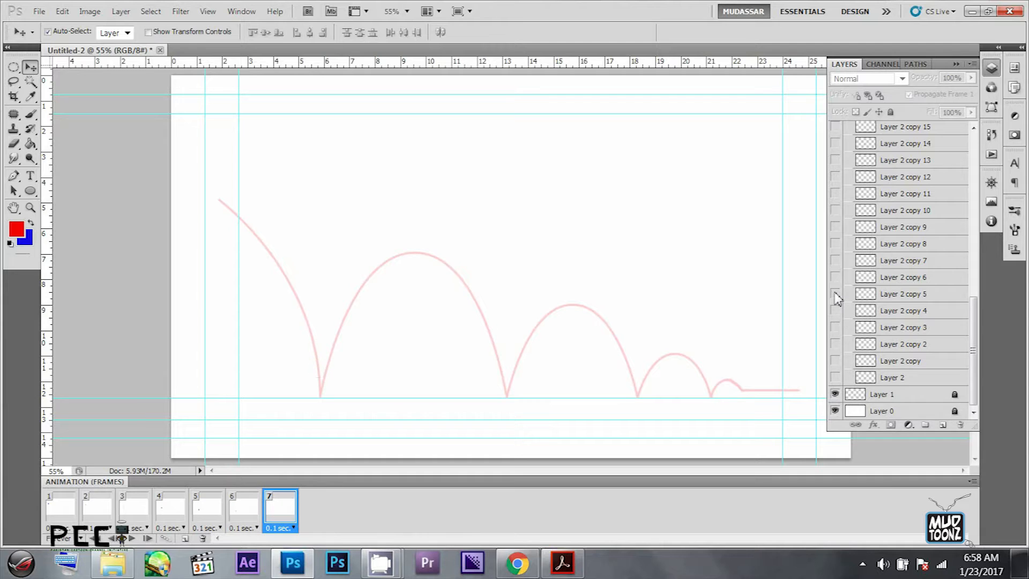
pyautogui.click(835, 277)
# - Add animation frames 8 and 9, hiding Layer 2 copy 6 and showing Layer 2 copy 7 in frame 9
pyautogui.hotkey('ctrl', 'alt', 'shift', 'f')
pyautogui.click(835, 278)
pyautogui.hotkey('ctrl', 'alt', 'shift', 'f')
pyautogui.click(836, 261)
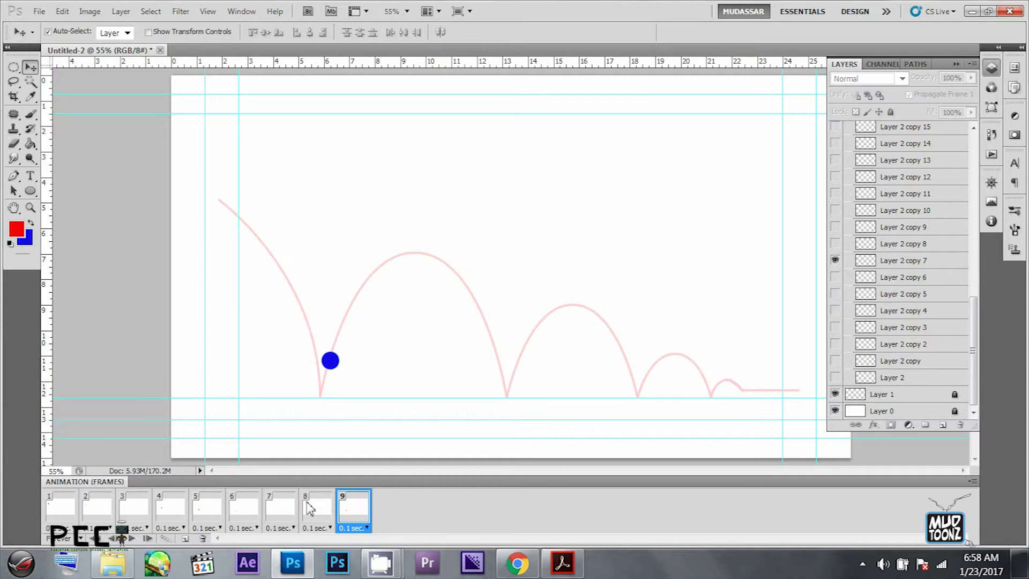
# - Correct the ball visibility so frame 8 shows only Layer 2 copy 7 and frame 9 shows only Layer 2 copy 8
pyautogui.click(314, 510)
pyautogui.click(290, 516)
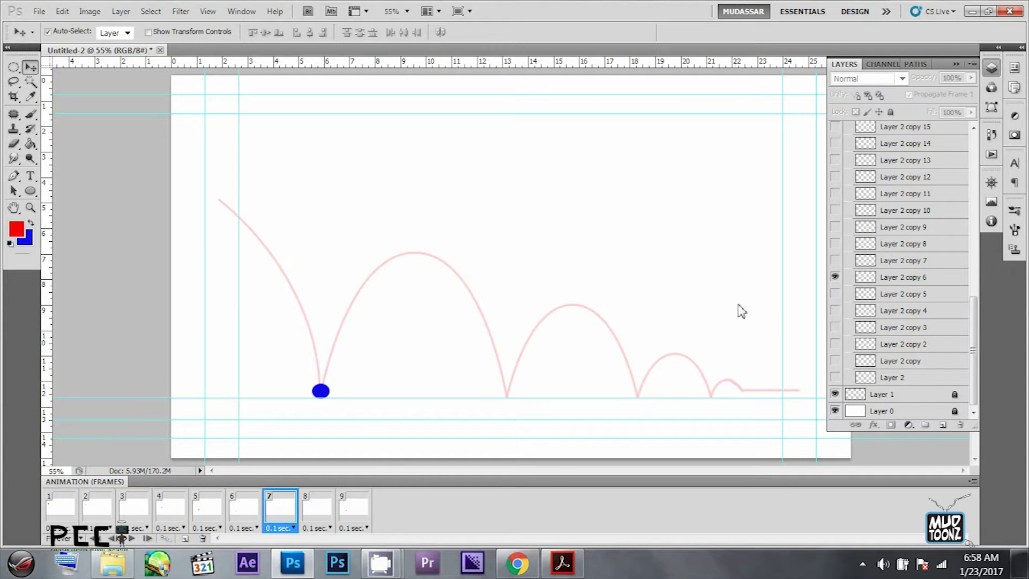
pyautogui.click(894, 263)
pyautogui.click(313, 512)
pyautogui.click(835, 261)
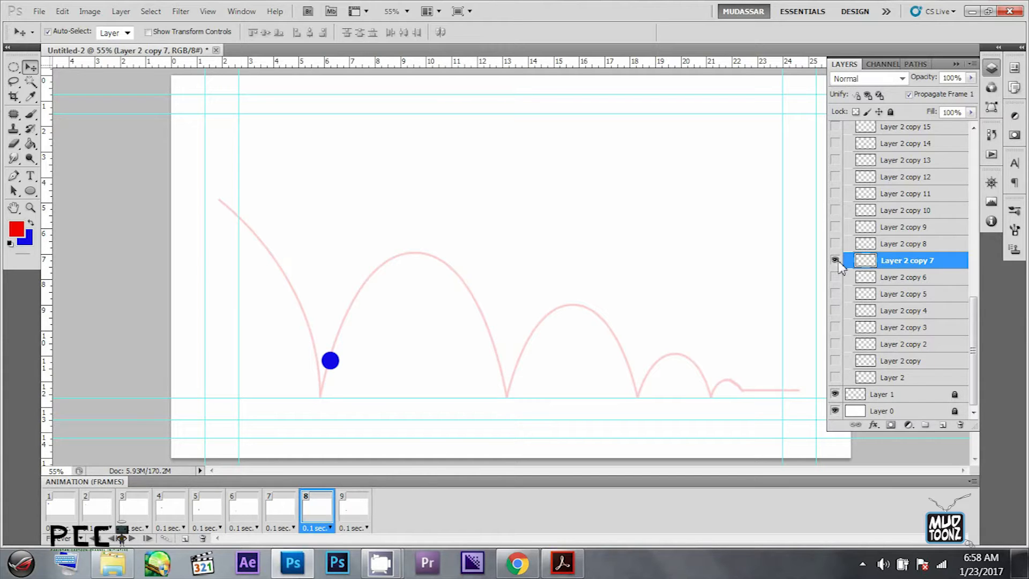
pyautogui.click(367, 512)
pyautogui.click(836, 244)
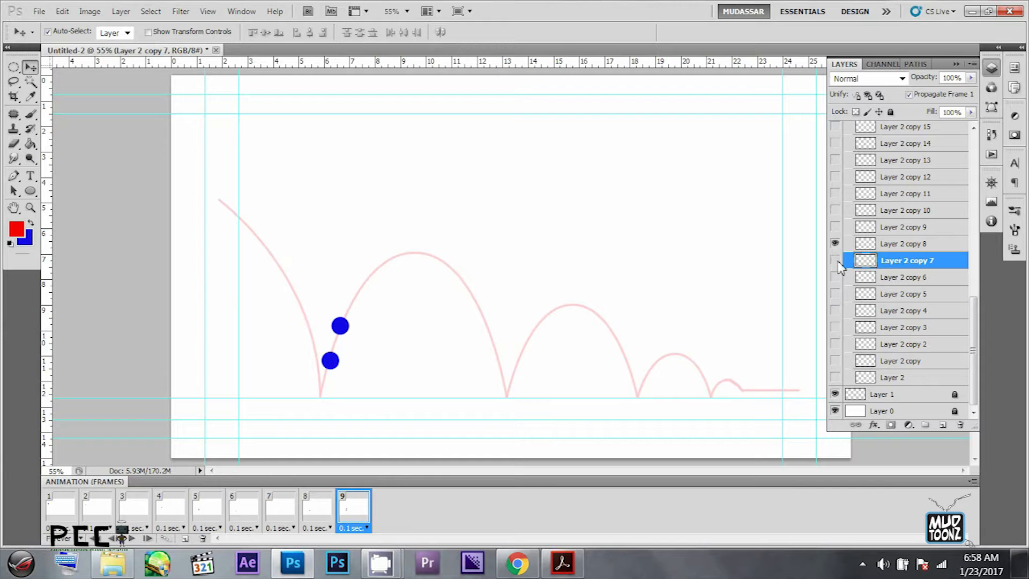
pyautogui.click(836, 261)
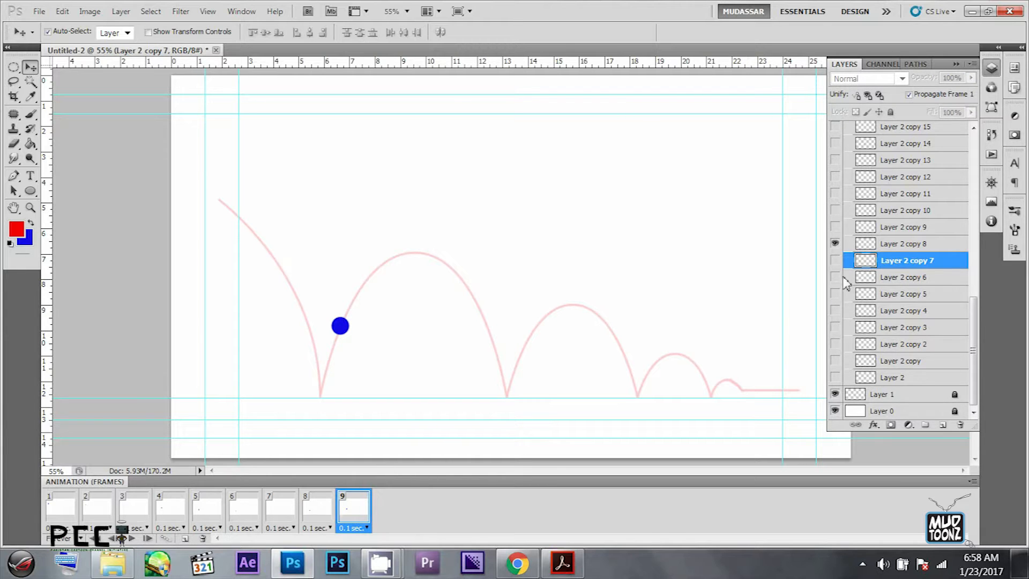
# - Step back through frames 8 to 6, and play the animation from frame 1 to check the ball's movement
pyautogui.click(333, 512)
pyautogui.click(275, 516)
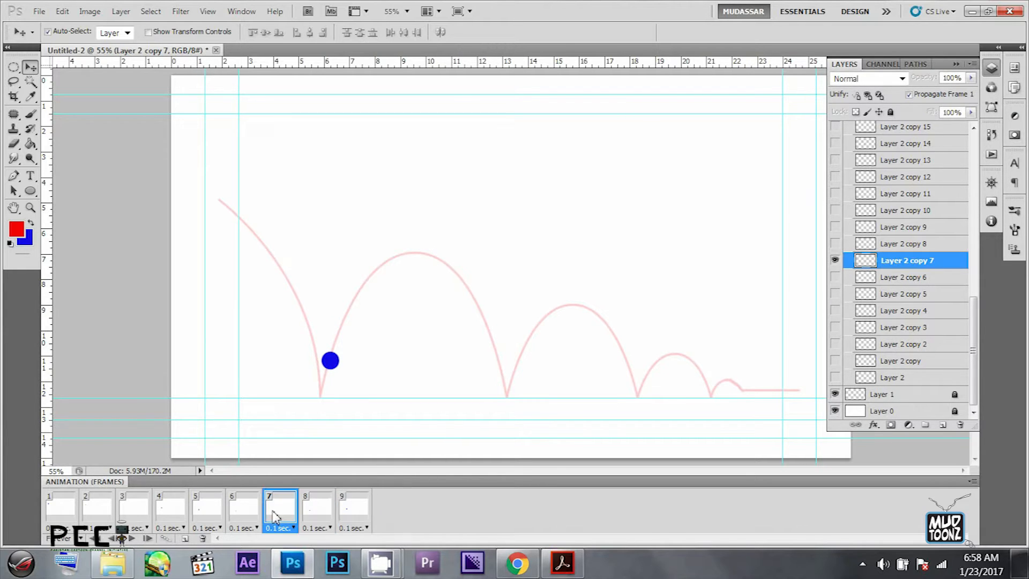
pyautogui.click(258, 518)
pyautogui.click(73, 503)
pyautogui.press('space')
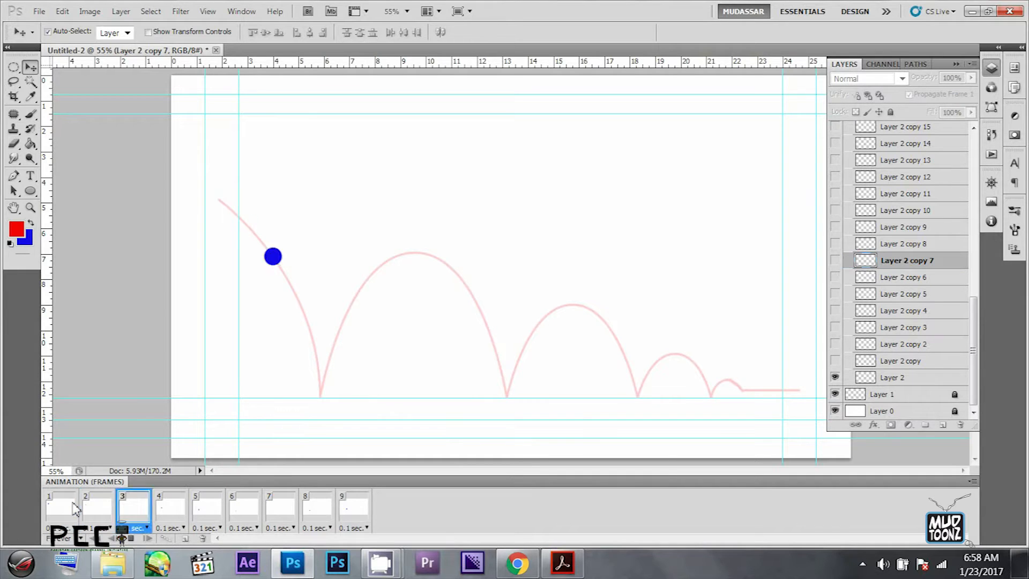
pyautogui.press('space')
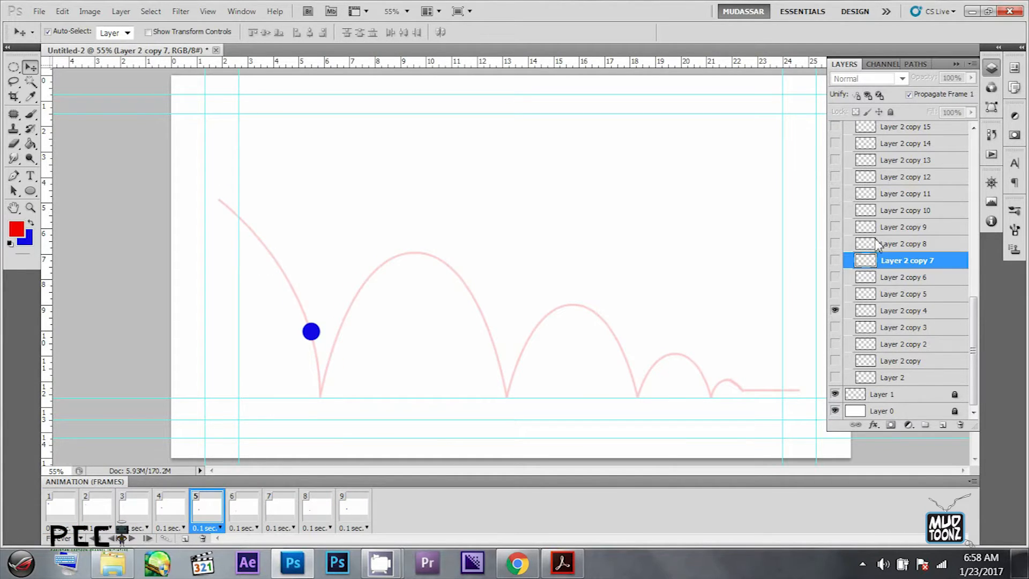
# - Add animation frames 10 to 12 after frame 9, showing only Layer 2 copy 9, copy 10 and copy 11 respectively
pyautogui.click(359, 514)
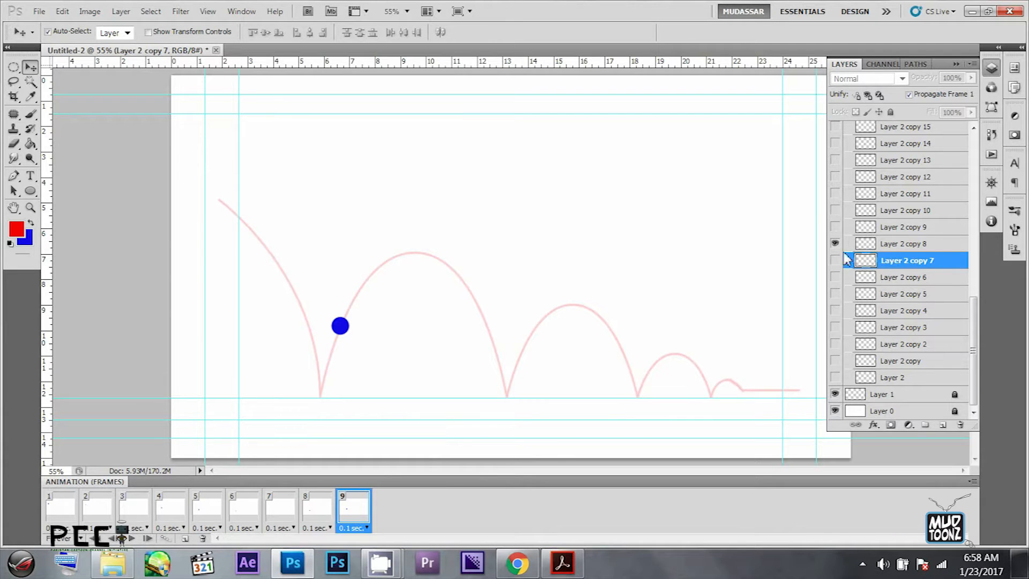
pyautogui.hotkey('ctrl', 'alt', 'shift', 'f')
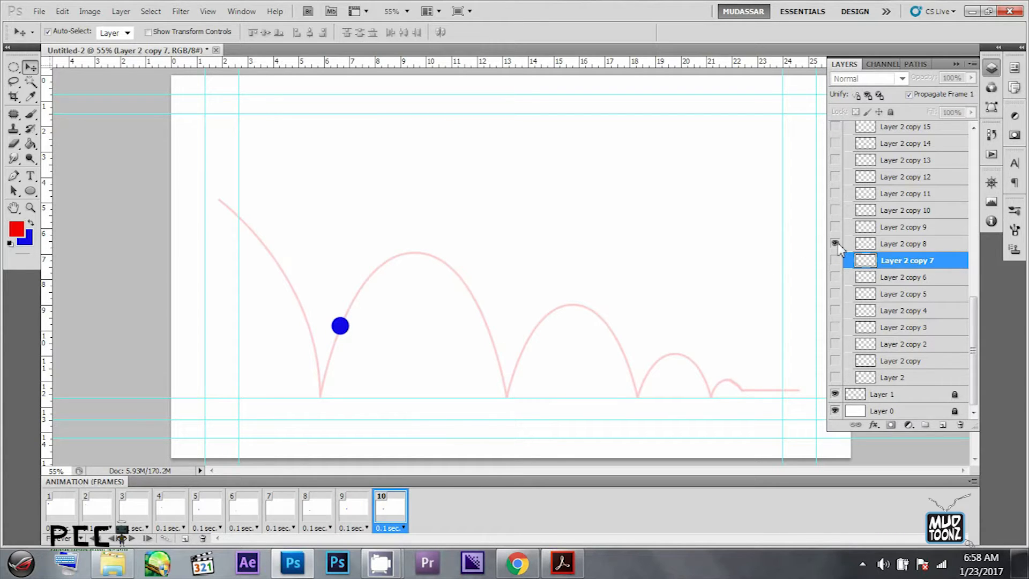
pyautogui.click(835, 244)
pyautogui.click(835, 227)
pyautogui.hotkey('ctrl', 'alt', 'shift', 'f')
pyautogui.click(836, 227)
pyautogui.click(836, 210)
pyautogui.hotkey('ctrl', 'alt', 'shift', 'f')
pyautogui.click(836, 210)
pyautogui.click(836, 193)
# - Add animation frames 13 to 15, showing only Layer 2 copy 12, copy 13 and copy 14 respectively
pyautogui.hotkey('ctrl', 'alt', 'shift', 'f')
pyautogui.click(837, 194)
pyautogui.click(836, 177)
pyautogui.hotkey('ctrl', 'alt', 'shift', 'f')
pyautogui.click(836, 177)
pyautogui.click(836, 160)
pyautogui.hotkey('ctrl', 'alt', 'shift', 'f')
pyautogui.click(837, 160)
pyautogui.click(836, 143)
# - Add animation frame 16 and, after checking the preceding frames, show only Layer 2 copy 15 in it
pyautogui.hotkey('ctrl', 'alt', 'shift', 'f')
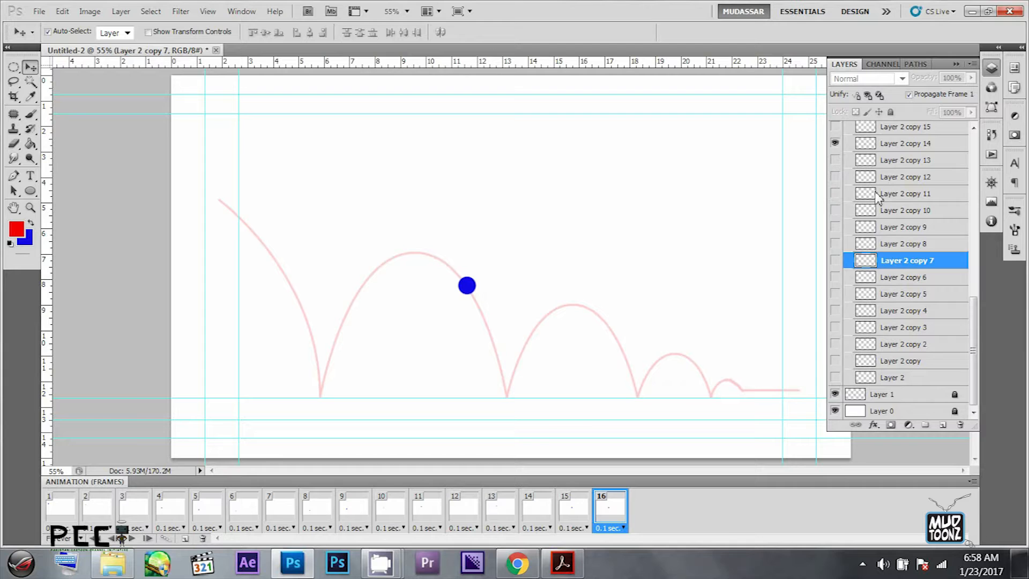
pyautogui.scroll(-5, 876, 197)
pyautogui.click(579, 510)
pyautogui.click(549, 514)
pyautogui.click(498, 515)
pyautogui.click(535, 520)
pyautogui.click(574, 516)
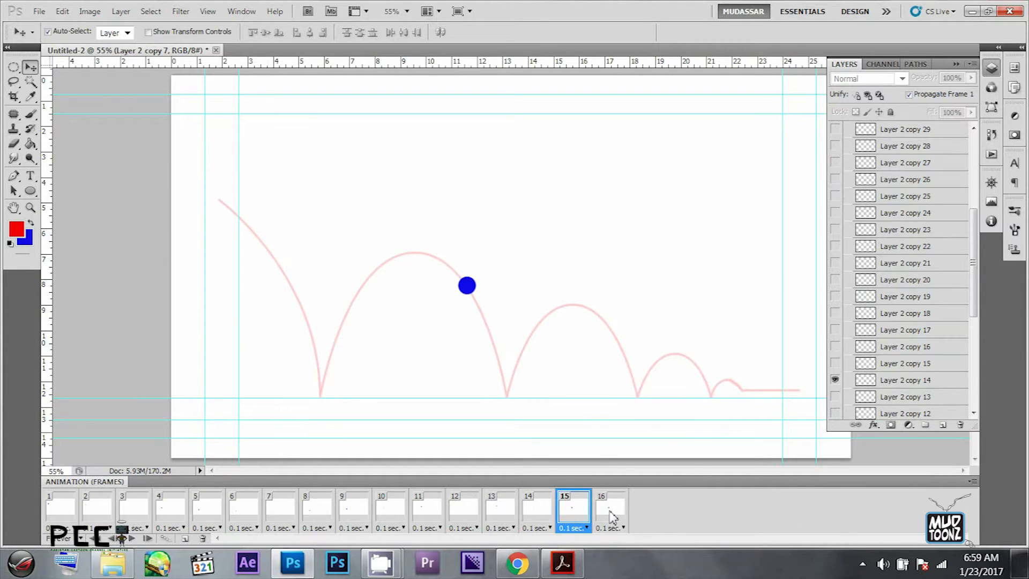
pyautogui.click(613, 517)
pyautogui.click(835, 364)
pyautogui.click(835, 380)
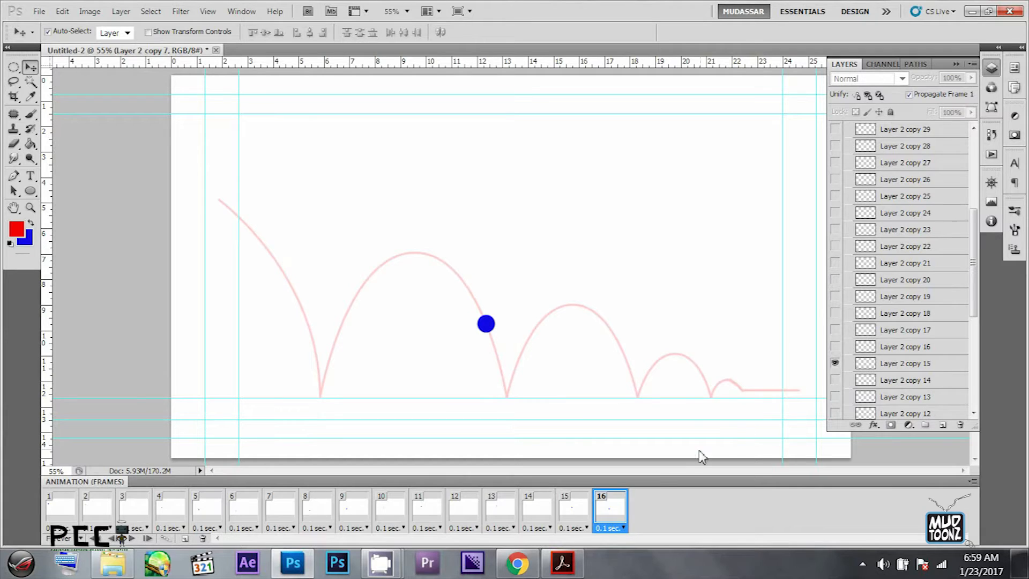
# - Add animation frames 17 to 19, showing only Layer 2 copy 16, copy 17 and copy 18 respectively
pyautogui.hotkey('ctrl', 'alt', 'shift', 'f')
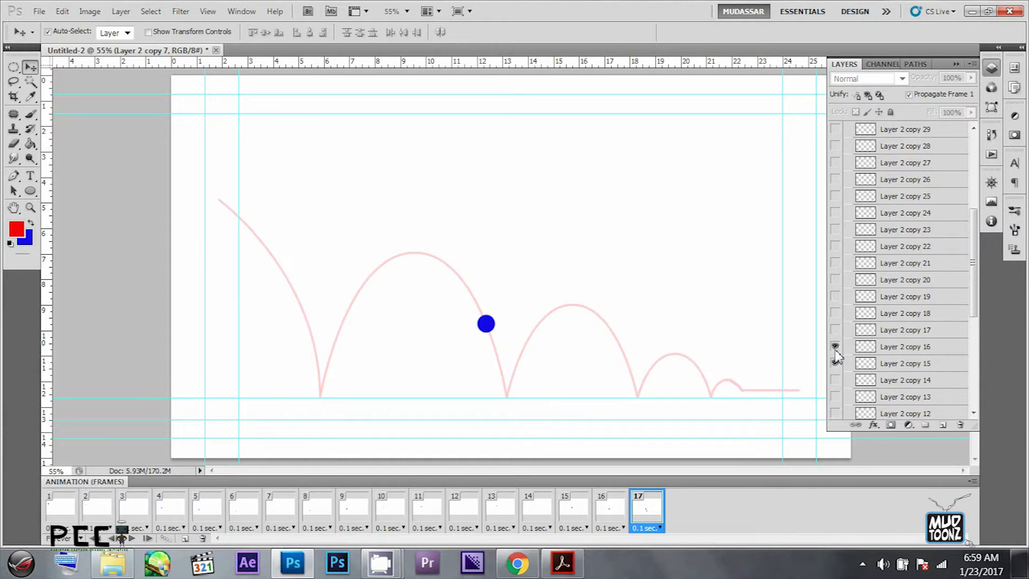
pyautogui.click(836, 363)
pyautogui.hotkey('ctrl', 'alt', 'shift', 'f')
pyautogui.click(835, 330)
pyautogui.click(836, 347)
pyautogui.hotkey('ctrl', 'alt', 'shift', 'f')
pyautogui.click(835, 313)
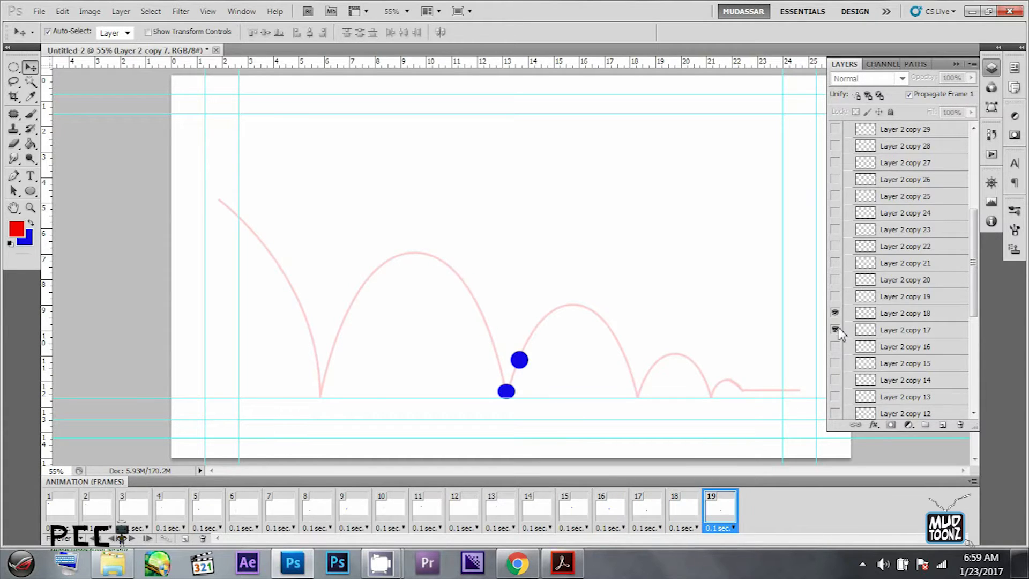
pyautogui.click(836, 330)
# - Add animation frames 20 to 22, showing only Layer 2 copy 19, copy 20 and copy 21 respectively
pyautogui.hotkey('ctrl', 'alt', 'shift', 'f')
pyautogui.click(835, 297)
pyautogui.click(835, 313)
pyautogui.hotkey('ctrl', 'alt', 'shift', 'f')
pyautogui.click(835, 280)
pyautogui.click(835, 296)
pyautogui.hotkey('ctrl', 'alt', 'shift', 'f')
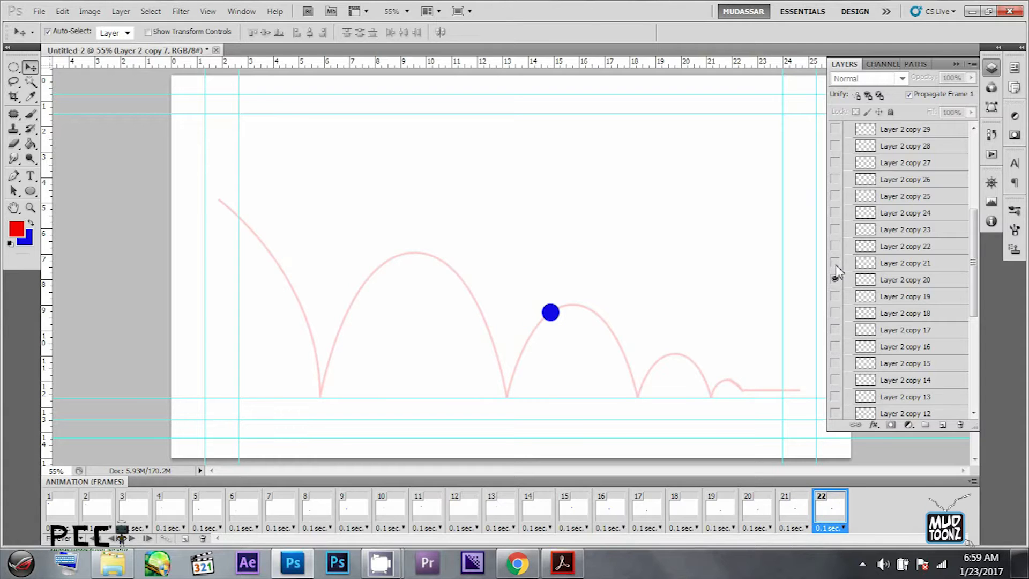
pyautogui.click(835, 263)
pyautogui.click(835, 279)
# - Add animation frames 23 to 25, showing only Layer 2 copy 22, copy 23 and copy 24 respectively
pyautogui.hotkey('ctrl', 'alt', 'shift', 'f')
pyautogui.click(836, 246)
pyautogui.click(835, 263)
pyautogui.hotkey('ctrl', 'alt', 'shift', 'f')
pyautogui.click(835, 229)
pyautogui.click(835, 247)
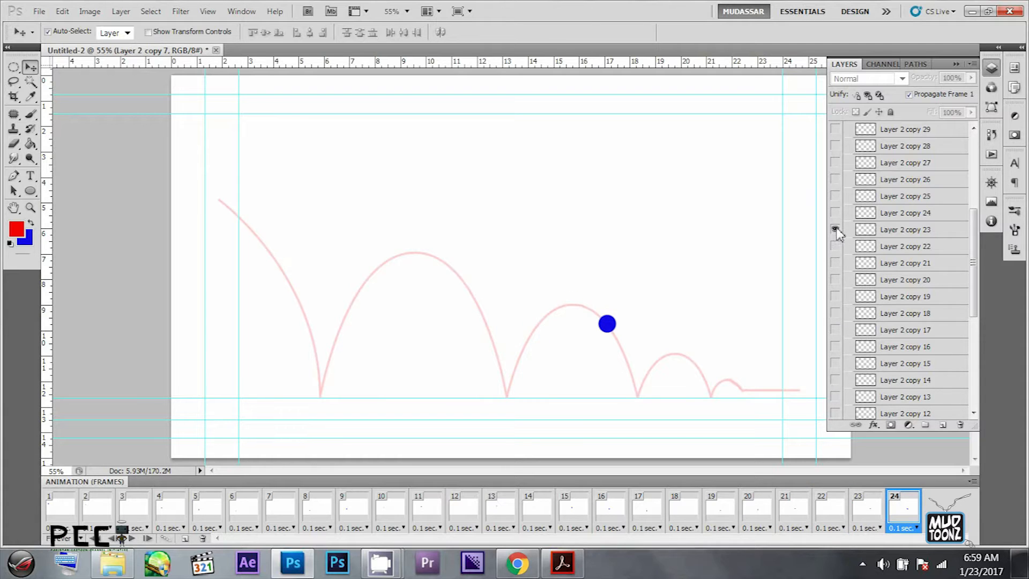
pyautogui.hotkey('ctrl', 'alt', 'shift', 'f')
pyautogui.click(836, 213)
pyautogui.click(835, 230)
# - Add animation frames 26 to 28, showing only Layer 2 copy 25, copy 26 and copy 27 respectively
pyautogui.hotkey('ctrl', 'alt', 'shift', 'f')
pyautogui.click(835, 197)
pyautogui.click(835, 213)
pyautogui.hotkey('ctrl', 'alt', 'shift', 'f')
pyautogui.click(836, 180)
pyautogui.click(836, 197)
pyautogui.hotkey('ctrl', 'alt', 'shift', 'f')
pyautogui.click(835, 162)
pyautogui.click(835, 179)
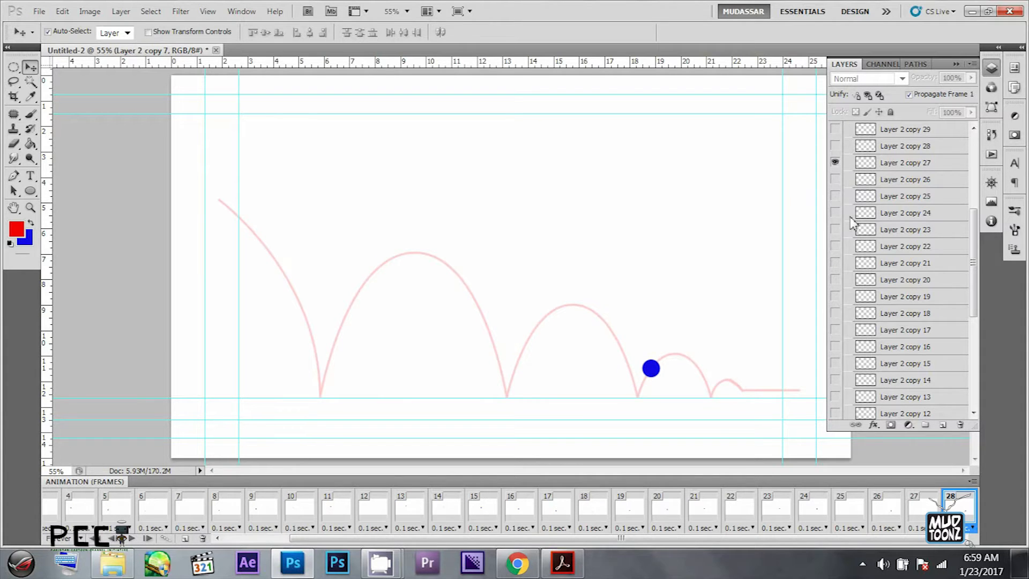
# - Add animation frames 29 and 30, showing only Layer 2 copy 28 and copy 29 respectively
pyautogui.hotkey('ctrl', 'alt', 'shift', 'f')
pyautogui.click(835, 146)
pyautogui.click(836, 162)
pyautogui.hotkey('ctrl', 'alt', 'shift', 'f')
pyautogui.click(835, 129)
pyautogui.click(836, 145)
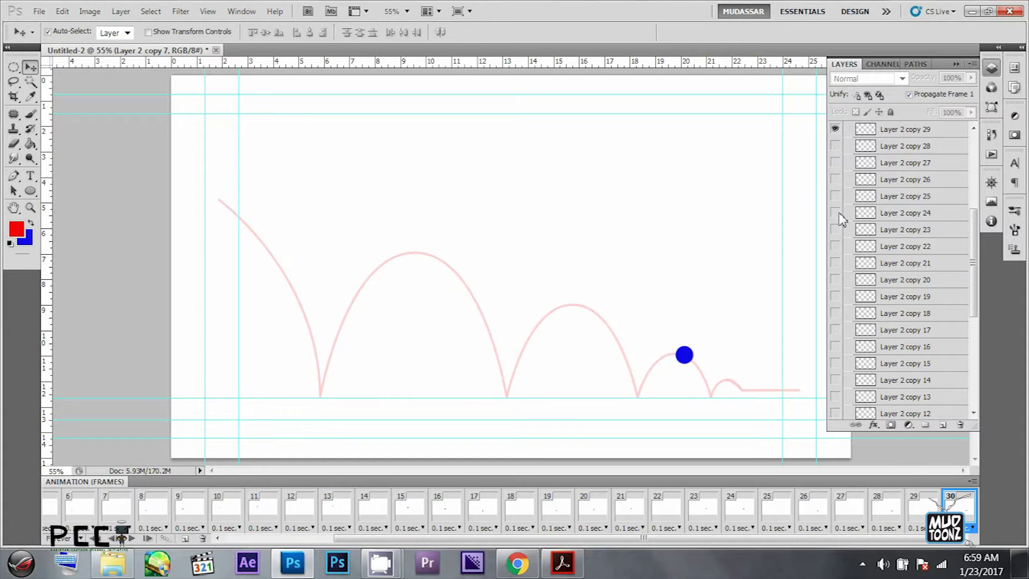
# - Check frames 28 to 30, and add frames 31 and 32 showing only Layer 2 copy 30 and copy 31 respectively
pyautogui.click(922, 502)
pyautogui.click(891, 511)
pyautogui.click(914, 511)
pyautogui.click(954, 509)
pyautogui.scroll(5, 885, 354)
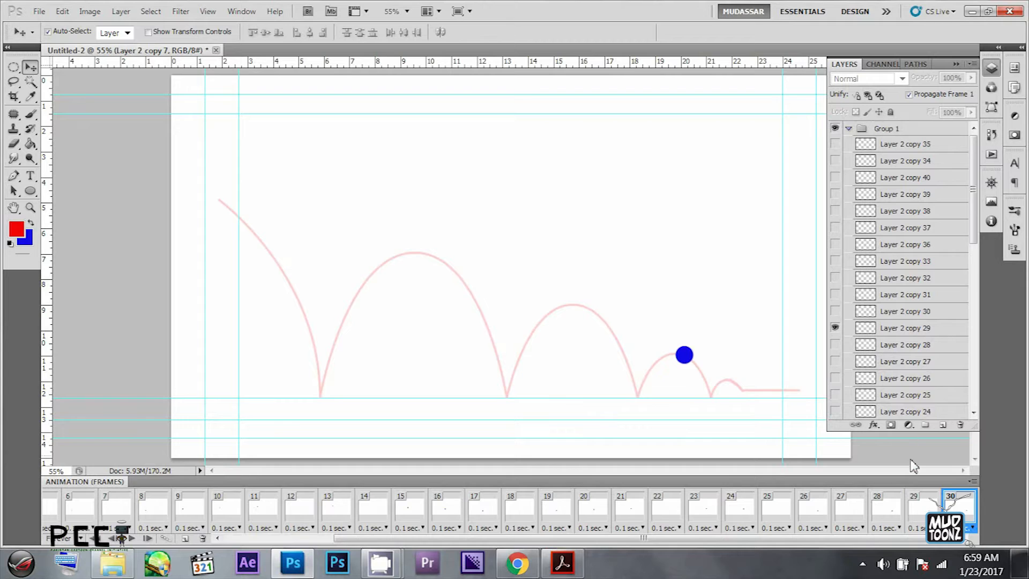
pyautogui.hotkey('ctrl', 'alt', 'shift', 'f')
pyautogui.click(837, 312)
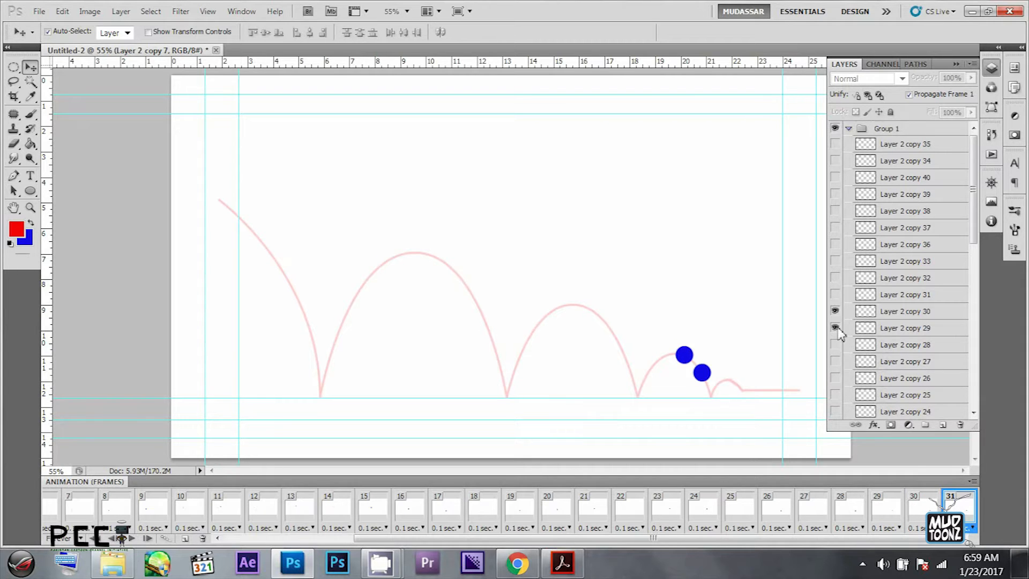
pyautogui.click(837, 328)
pyautogui.hotkey('ctrl', 'alt', 'shift', 'f')
pyautogui.click(837, 295)
pyautogui.click(836, 311)
# - Add animation frames 33 to 35, showing only Layer 2 copy 32, copy 33 and copy 36 respectively
pyautogui.hotkey('ctrl', 'alt', 'shift', 'f')
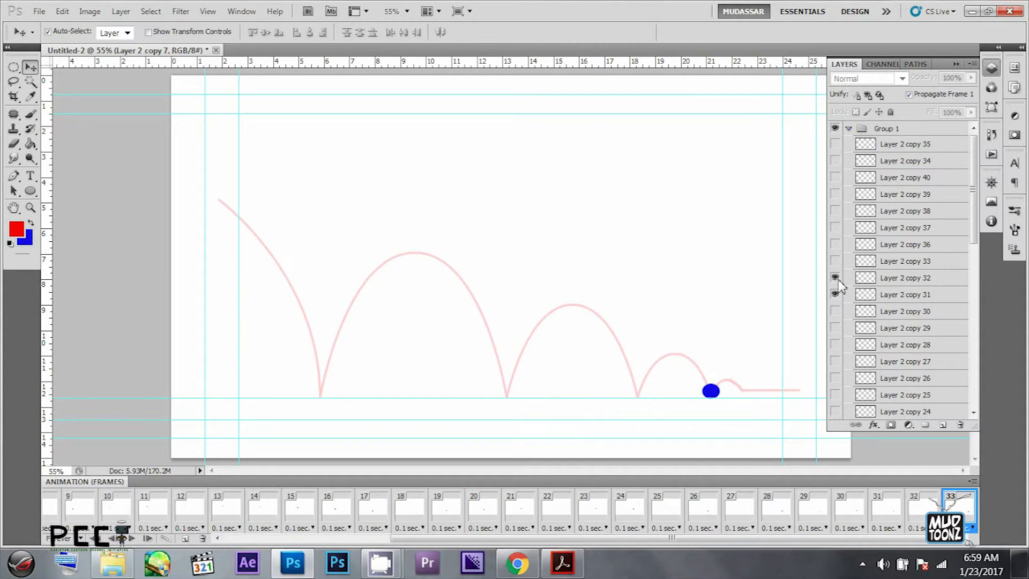
pyautogui.click(836, 278)
pyautogui.click(835, 294)
pyautogui.hotkey('ctrl', 'alt', 'shift', 'f')
pyautogui.click(836, 261)
pyautogui.click(835, 278)
pyautogui.hotkey('ctrl', 'alt', 'shift', 'f')
pyautogui.click(836, 244)
pyautogui.click(835, 261)
# - Add animation frames 36 to 38, showing only Layer 2 copy 37, copy 38 and copy 39 respectively
pyautogui.hotkey('ctrl', 'alt', 'shift', 'f')
pyautogui.click(835, 228)
pyautogui.click(836, 244)
pyautogui.hotkey('ctrl', 'alt', 'shift', 'f')
pyautogui.click(835, 211)
pyautogui.hotkey('ctrl', 'alt', 'shift', 'f')
pyautogui.click(835, 194)
pyautogui.click(836, 211)
# - Add animation frames 39 and 40, moving the visible ball through Layer 2 copy 40 and copy 34 to copy 35
pyautogui.hotkey('ctrl', 'alt', 'shift', 'f')
pyautogui.click(835, 178)
pyautogui.click(836, 194)
pyautogui.click(836, 161)
pyautogui.click(835, 178)
pyautogui.hotkey('ctrl', 'alt', 'shift', 'f')
pyautogui.click(836, 144)
pyautogui.click(836, 161)
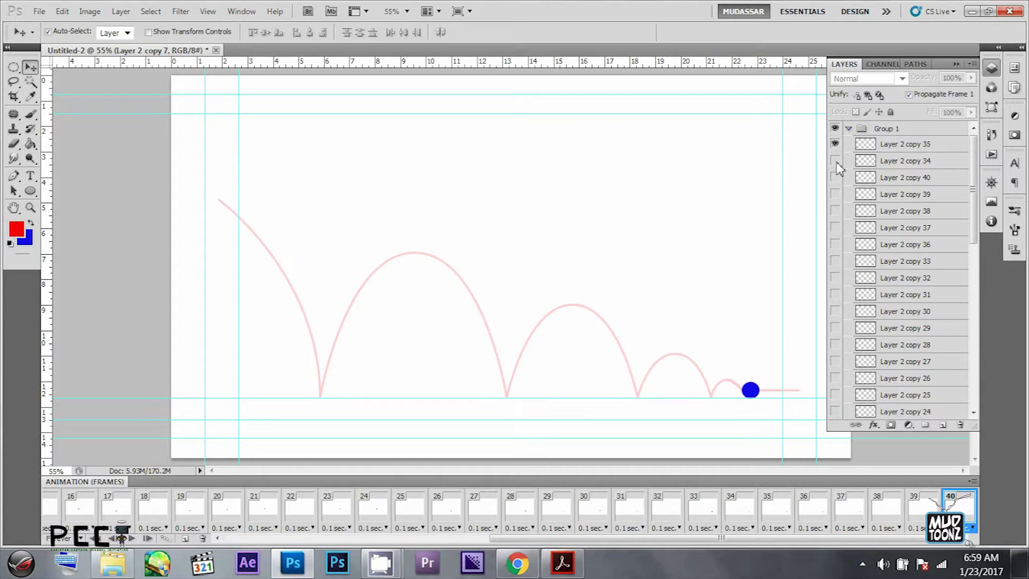
# - Step back and forth through frames 32 to 39 to examine the ball's position in each
pyautogui.click(915, 509)
pyautogui.click(881, 512)
pyautogui.click(917, 512)
pyautogui.click(885, 514)
pyautogui.click(849, 514)
pyautogui.click(809, 517)
pyautogui.click(776, 514)
pyautogui.click(751, 515)
pyautogui.click(770, 519)
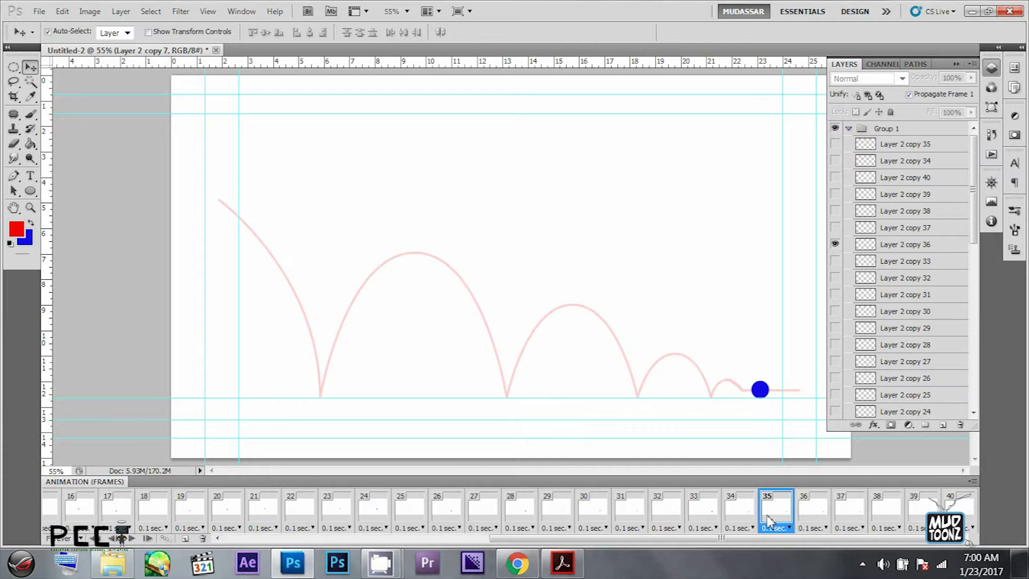
pyautogui.click(740, 516)
pyautogui.click(772, 518)
pyautogui.click(814, 518)
pyautogui.click(848, 516)
pyautogui.click(886, 517)
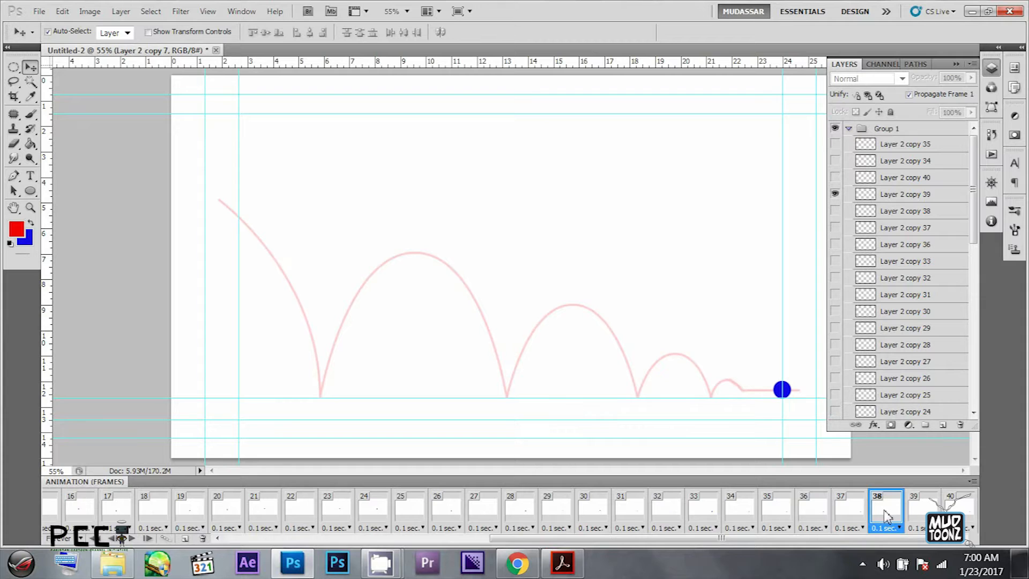
pyautogui.click(693, 519)
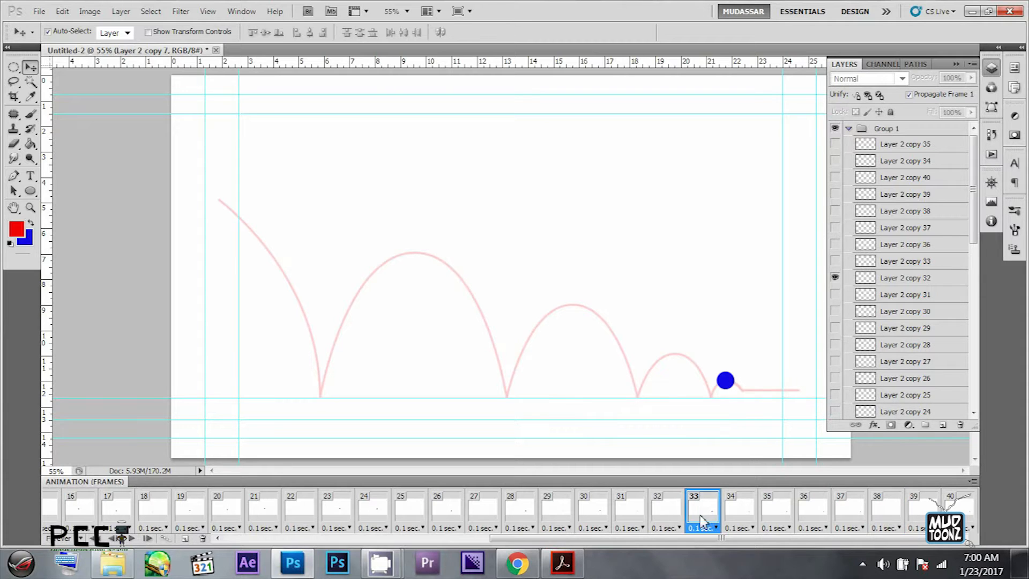
pyautogui.click(674, 518)
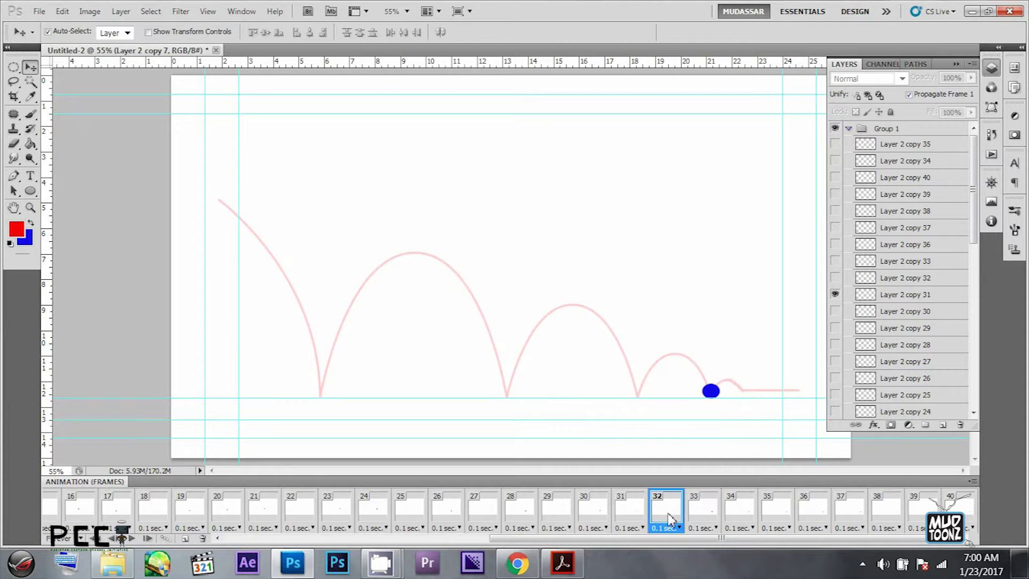
# - Delete animation frames 33 to 40
pyautogui.click(711, 516)
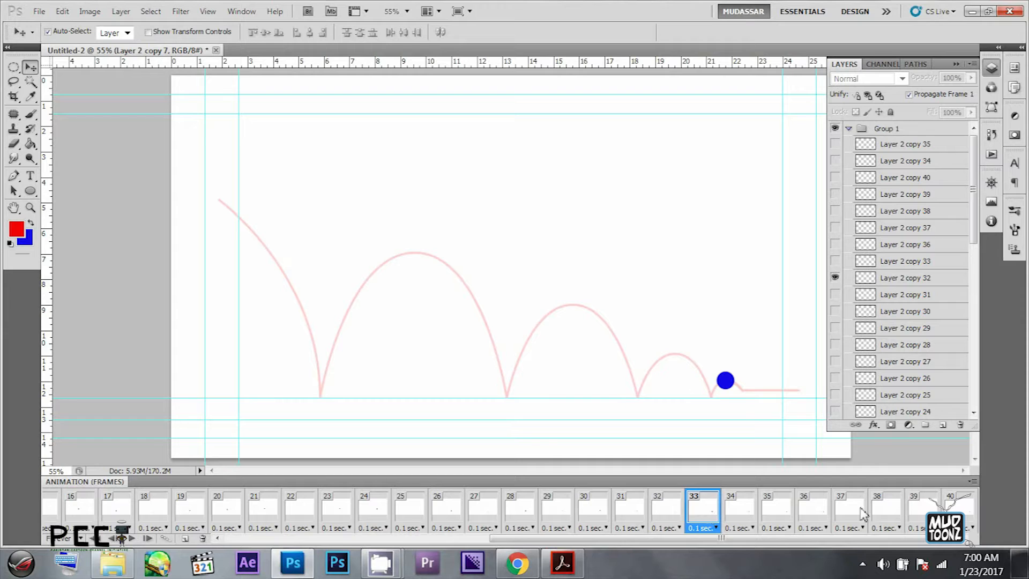
pyautogui.keyDown('shift'); pyautogui.click(965, 512); pyautogui.keyUp('shift')
pyautogui.click(203, 538)
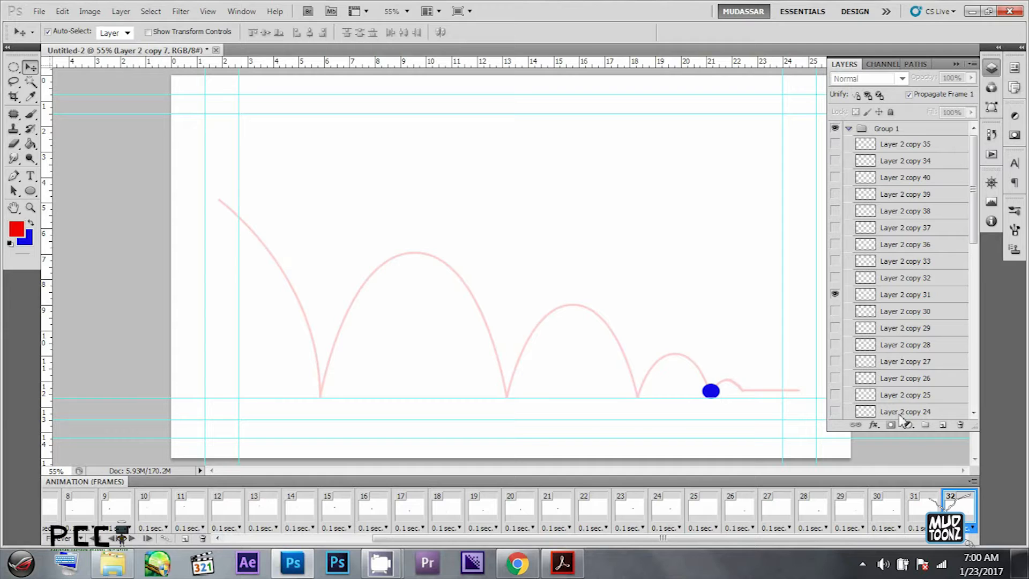
# - Show Layer 2 copies 32 to 34 and 36 to 40 together in frame 32, and move copy 36 above copy 37
pyautogui.click(835, 277)
pyautogui.click(836, 261)
pyautogui.click(835, 244)
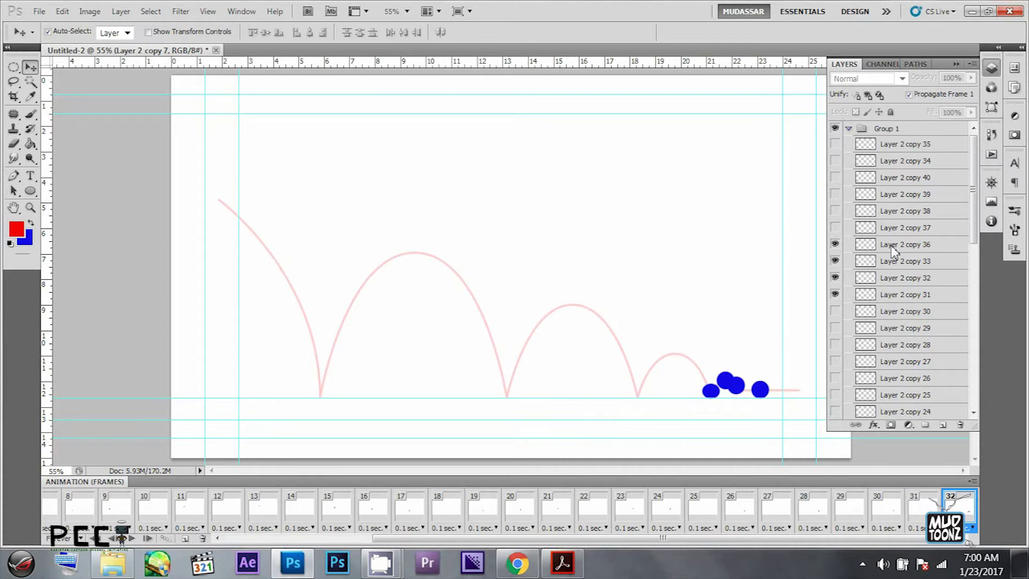
pyautogui.moveTo(892, 251); pyautogui.dragTo(890, 230)
pyautogui.click(835, 244)
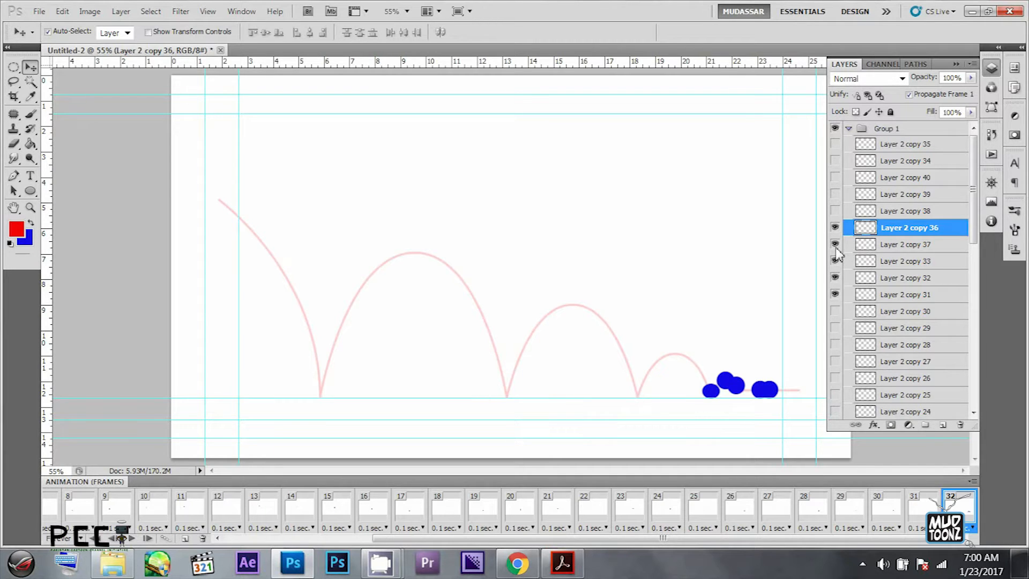
pyautogui.click(835, 211)
pyautogui.moveTo(838, 199); pyautogui.dragTo(837, 161)
pyautogui.click(870, 162)
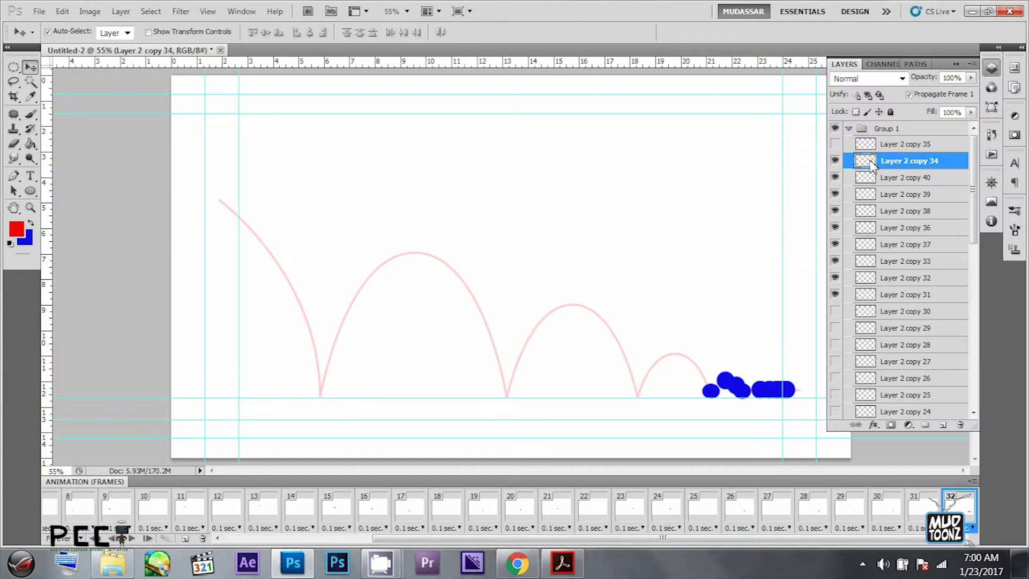
# - Hide Layer 2 copies 31 to 33, show copy 35, and move copies 35 and 34 directly above copy 33 in the layer stack
pyautogui.click(837, 294)
pyautogui.click(836, 277)
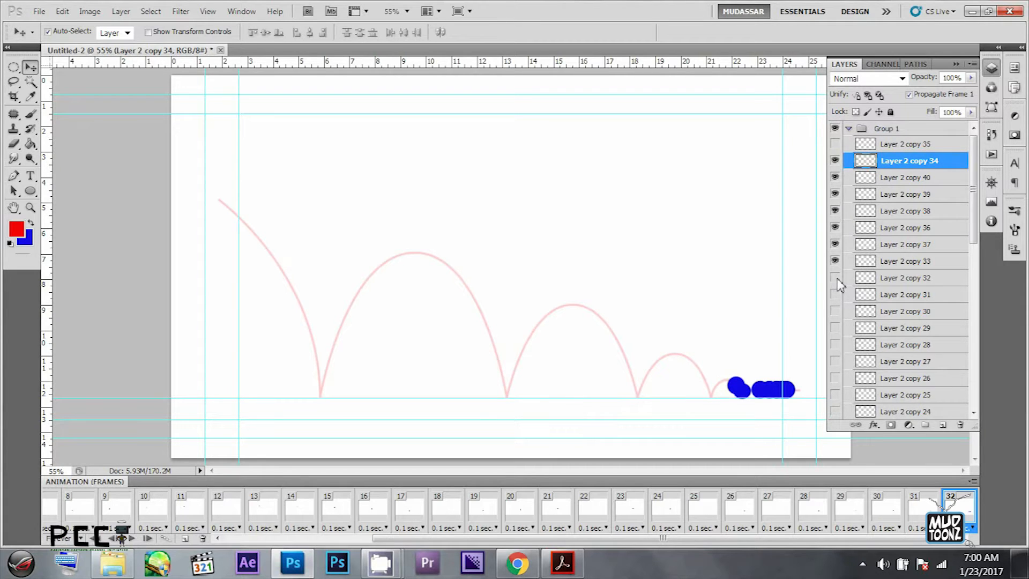
pyautogui.click(836, 261)
pyautogui.click(835, 144)
pyautogui.click(864, 144)
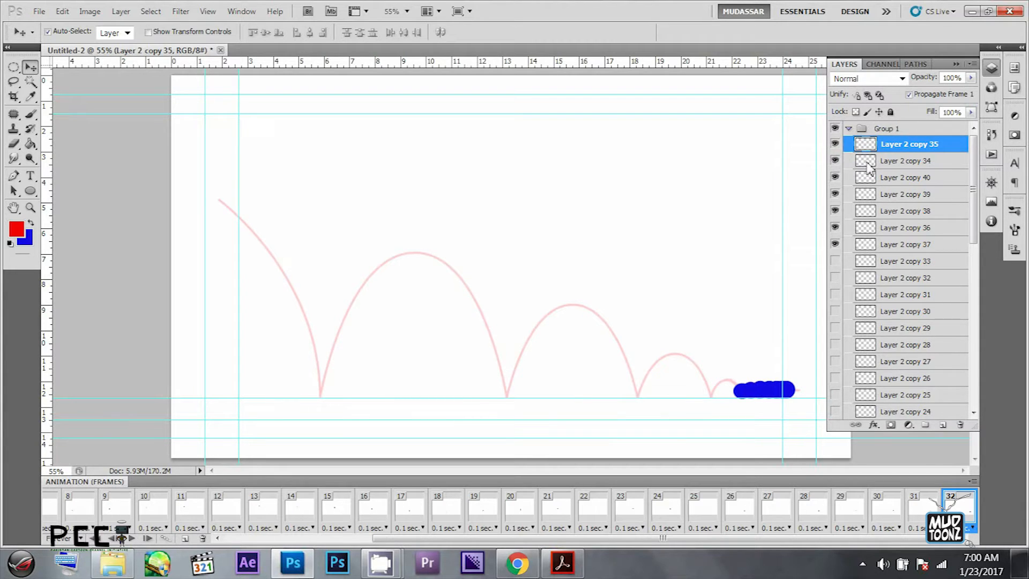
pyautogui.keyDown('shift'); pyautogui.click(869, 161); pyautogui.keyUp('shift')
pyautogui.moveTo(871, 168); pyautogui.dragTo(882, 280)
# - Toggle the visibility of Layer 2 copies 33 to 37 to examine their order along the path
pyautogui.click(837, 231)
pyautogui.click(836, 245)
pyautogui.click(837, 262)
pyautogui.click(836, 244)
pyautogui.click(836, 228)
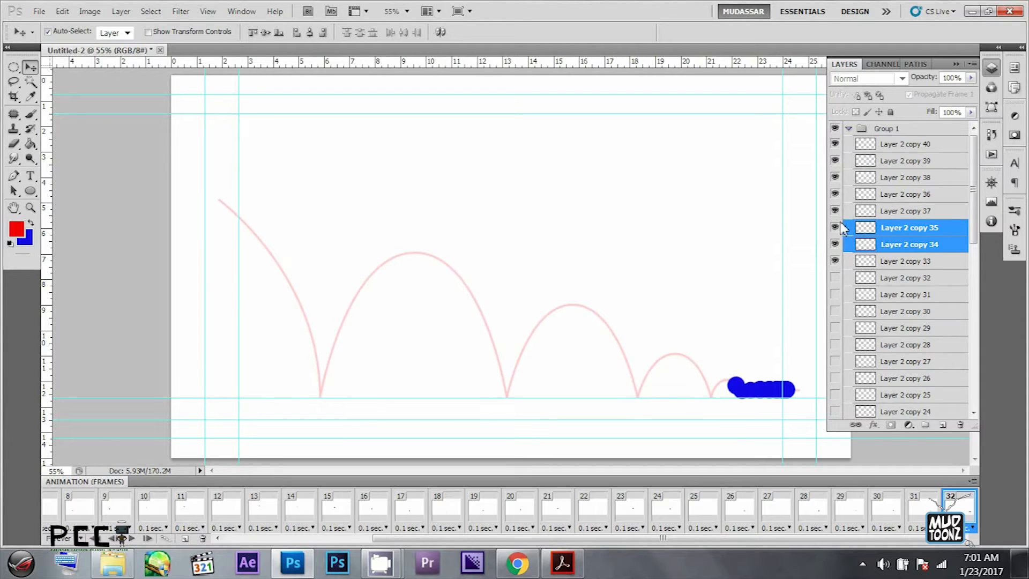
pyautogui.click(836, 211)
pyautogui.click(836, 195)
pyautogui.click(836, 212)
pyautogui.click(836, 195)
# - Move Layer 2 copy 36 below copy 37, and hide the ball copies in frame 32 except copy 33
pyautogui.moveTo(890, 199); pyautogui.dragTo(885, 216)
pyautogui.click(835, 211)
pyautogui.click(836, 195)
pyautogui.click(835, 161)
pyautogui.click(835, 145)
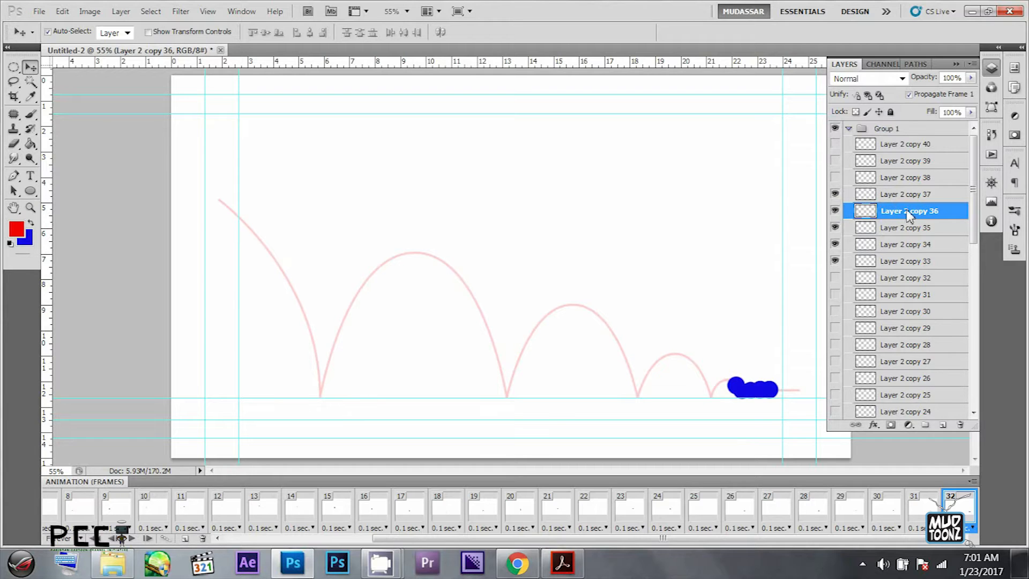
pyautogui.moveTo(836, 145); pyautogui.dragTo(838, 191)
pyautogui.keyDown('alt'); pyautogui.click(837, 261); pyautogui.keyUp('alt')
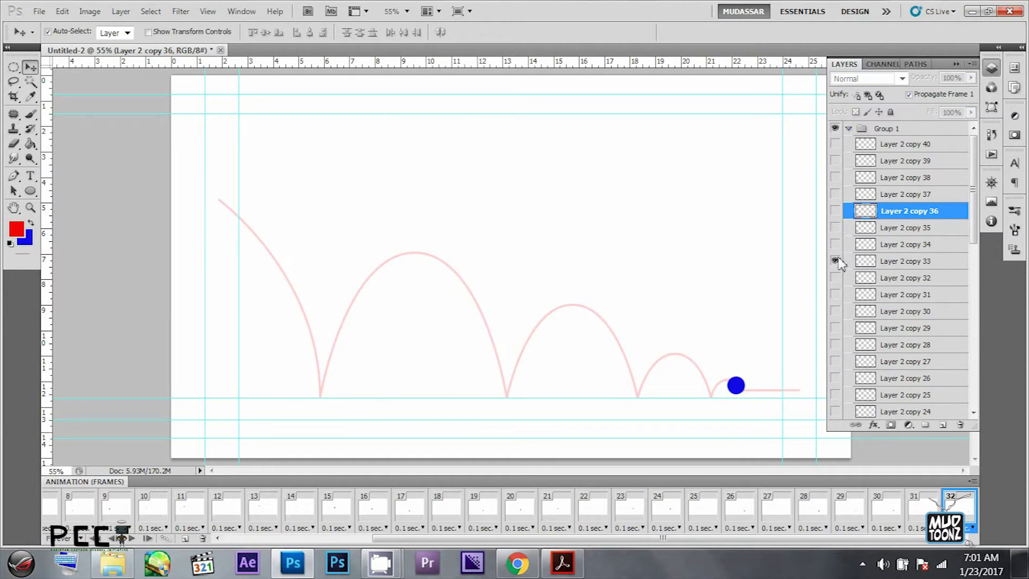
# - Compare frames 31 and 32, and delete frame 32
pyautogui.click(932, 506)
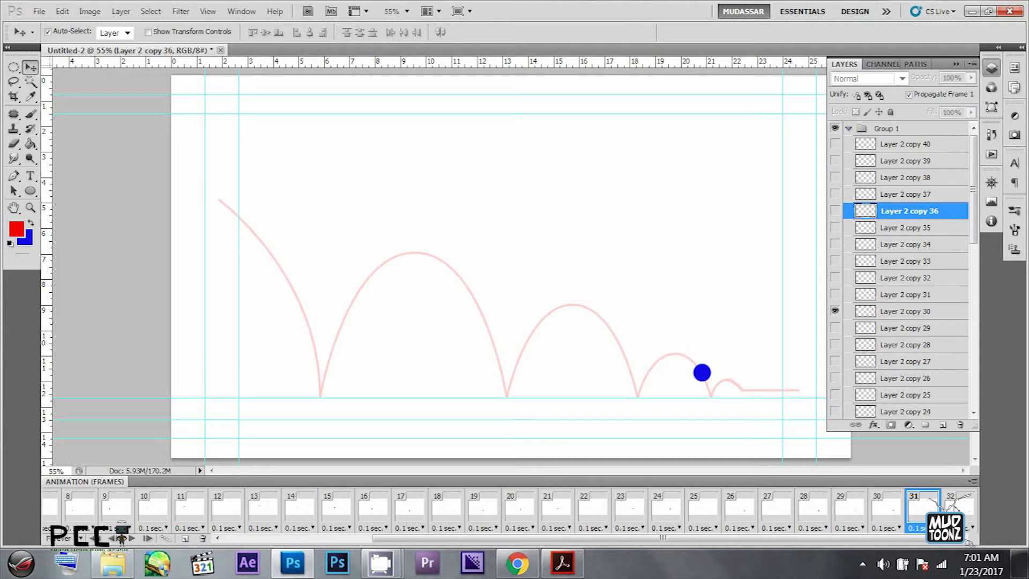
pyautogui.click(956, 510)
pyautogui.click(922, 512)
pyautogui.click(963, 512)
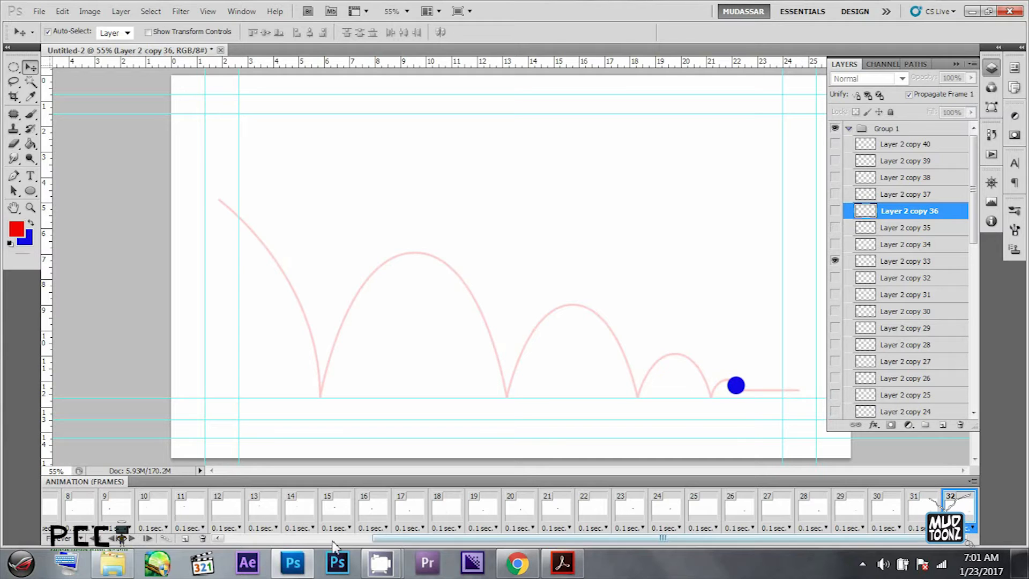
pyautogui.click(203, 538)
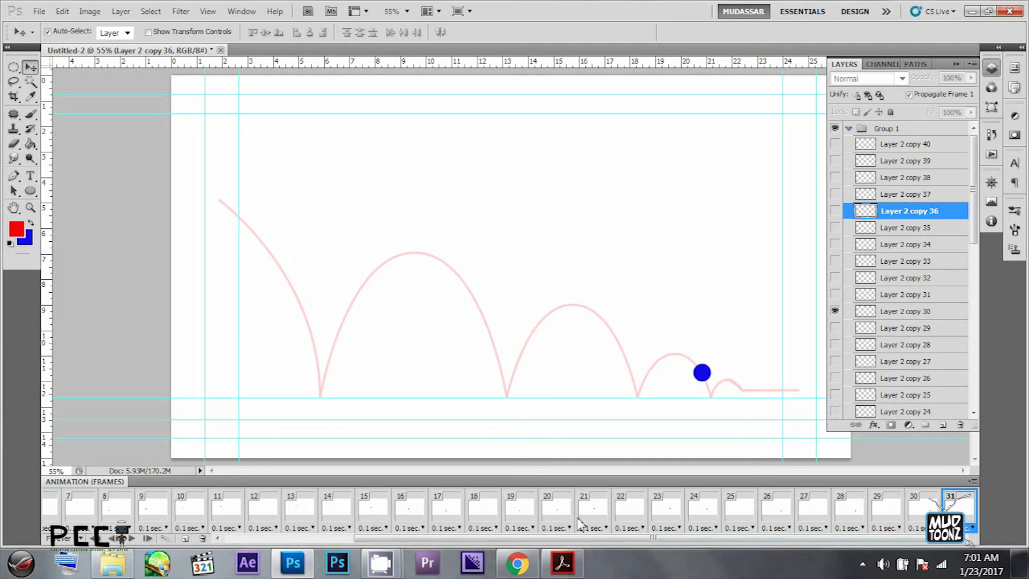
# - Check frames 29 to 31, and add frame 32 showing only Layer 2 copy 31
pyautogui.click(920, 521)
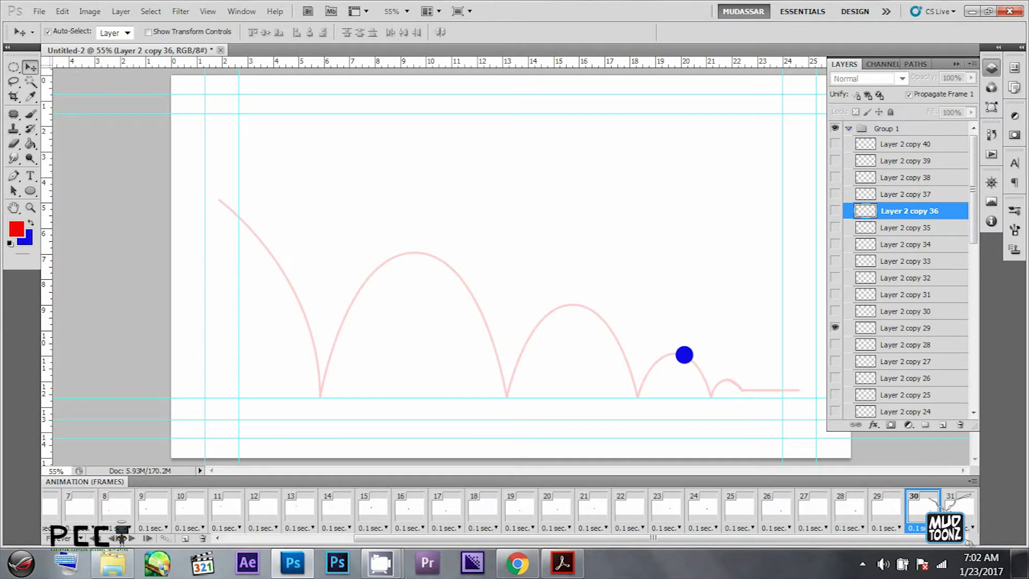
pyautogui.click(893, 517)
pyautogui.click(924, 518)
pyautogui.click(952, 520)
pyautogui.click(932, 520)
pyautogui.click(957, 509)
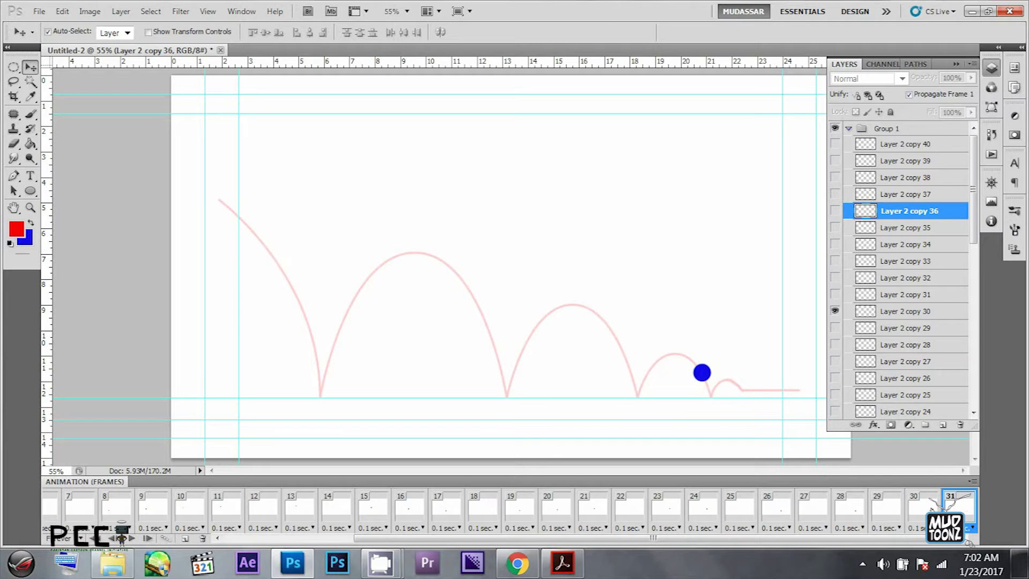
pyautogui.hotkey('ctrl', 'alt', 'shift', 'f')
pyautogui.click(835, 294)
pyautogui.click(836, 311)
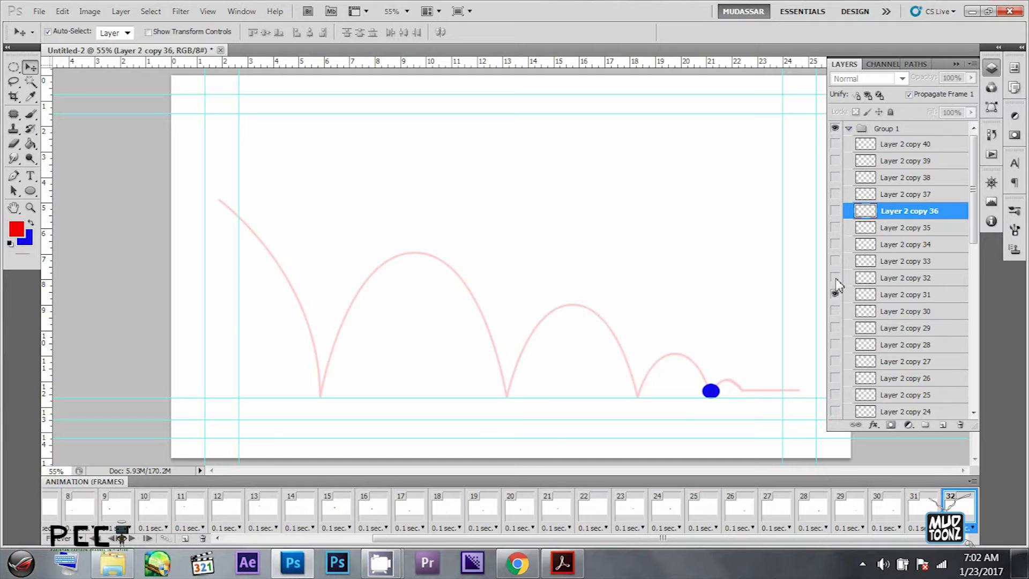
# - Add animation frames 33 and 34, showing only Layer 2 copy 32 and copy 33 respectively
pyautogui.hotkey('ctrl', 'alt', 'shift', 'f')
pyautogui.click(835, 277)
pyautogui.click(835, 294)
pyautogui.hotkey('ctrl', 'alt', 'shift', 'f')
pyautogui.click(835, 261)
pyautogui.click(835, 278)
# - Add animation frames 35 and 36, showing only Layer 2 copy 34 and copy 35 respectively
pyautogui.hotkey('ctrl', 'alt', 'shift', 'f')
pyautogui.click(835, 244)
pyautogui.click(835, 261)
pyautogui.hotkey('ctrl', 'alt', 'shift', 'f')
pyautogui.click(835, 228)
pyautogui.click(836, 244)
# - Add animation frames 37 to 39, showing only Layer 2 copy 36, copy 37 and copy 38 respectively
pyautogui.hotkey('ctrl', 'alt', 'shift', 'f')
pyautogui.click(835, 211)
pyautogui.click(835, 227)
pyautogui.hotkey('ctrl', 'alt', 'shift', 'f')
# - Add animation frames 40 and 41, showing only Layer 2 copy 39 and copy 40 respectively
pyautogui.hotkey('ctrl', 'alt', 'shift', 'f')
pyautogui.click(836, 211)
pyautogui.hotkey('ctrl', 'alt', 'shift', 'f')
pyautogui.click(837, 162)
pyautogui.click(837, 177)
pyautogui.hotkey('ctrl', 'alt', 'shift', 'f')
pyautogui.click(837, 145)
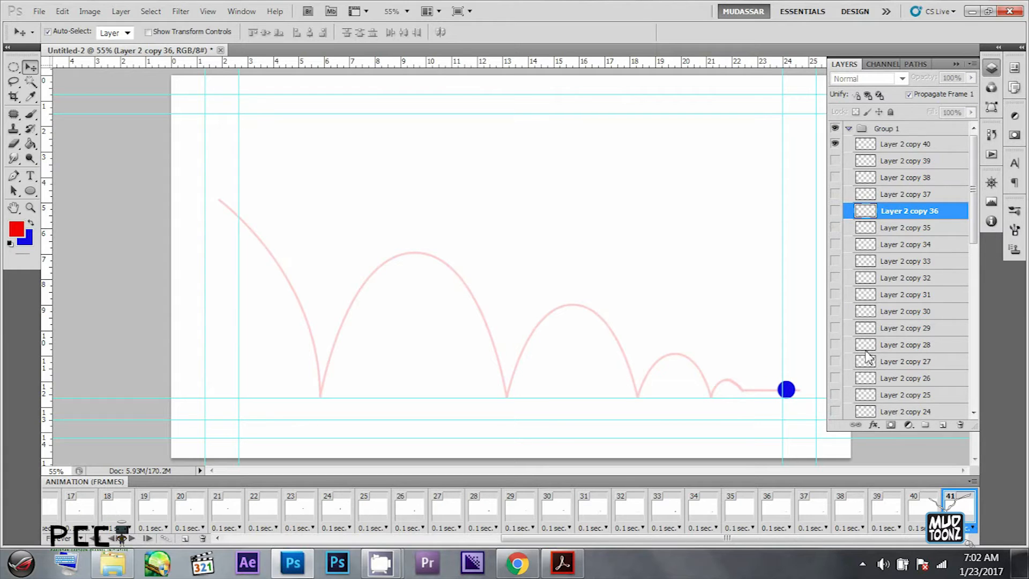
# - Play back the bouncing-ball animation from frame 29 and again from frame 9
pyautogui.click(516, 513)
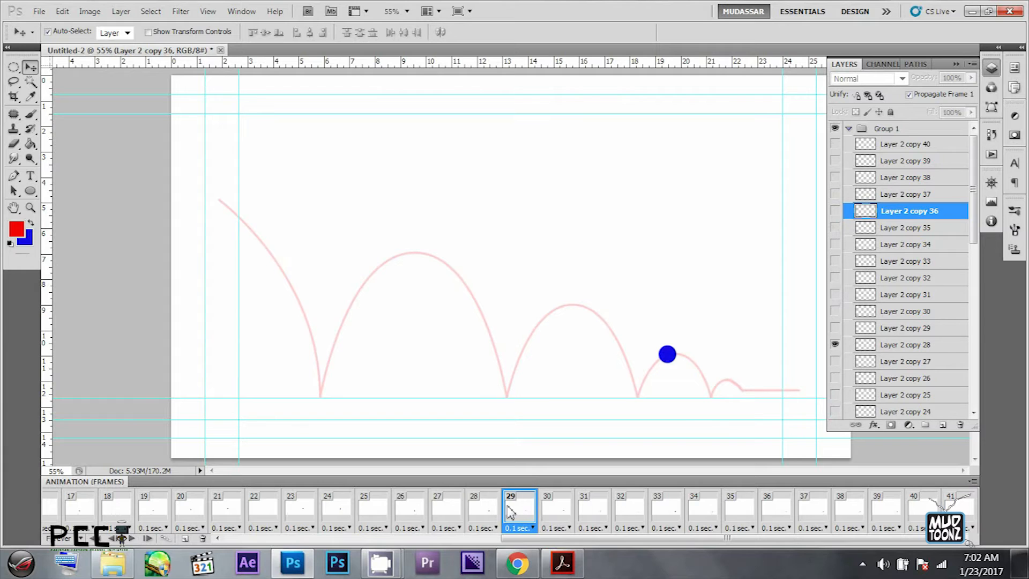
pyautogui.press('space')
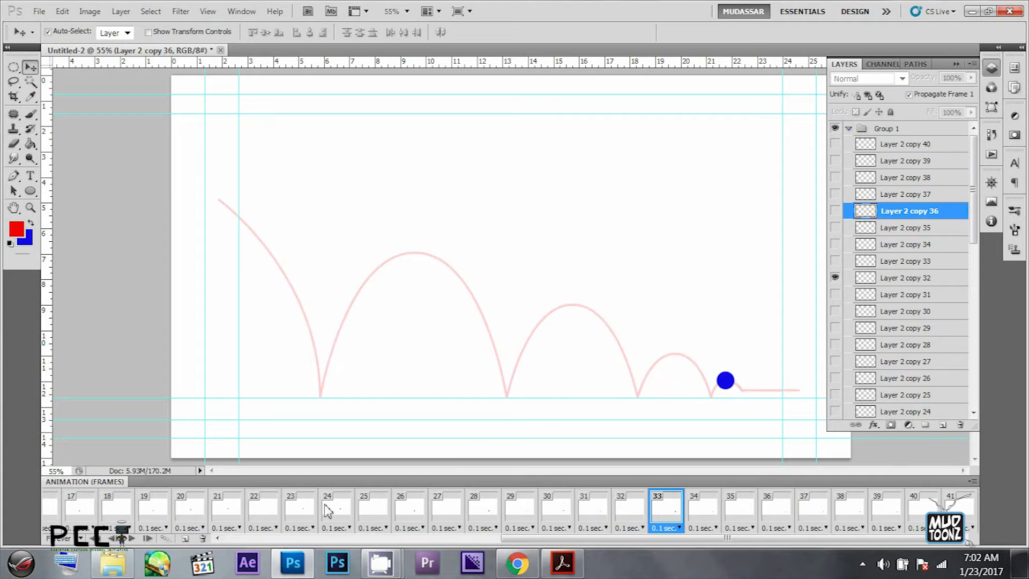
pyautogui.click(286, 512)
pyautogui.click(265, 513)
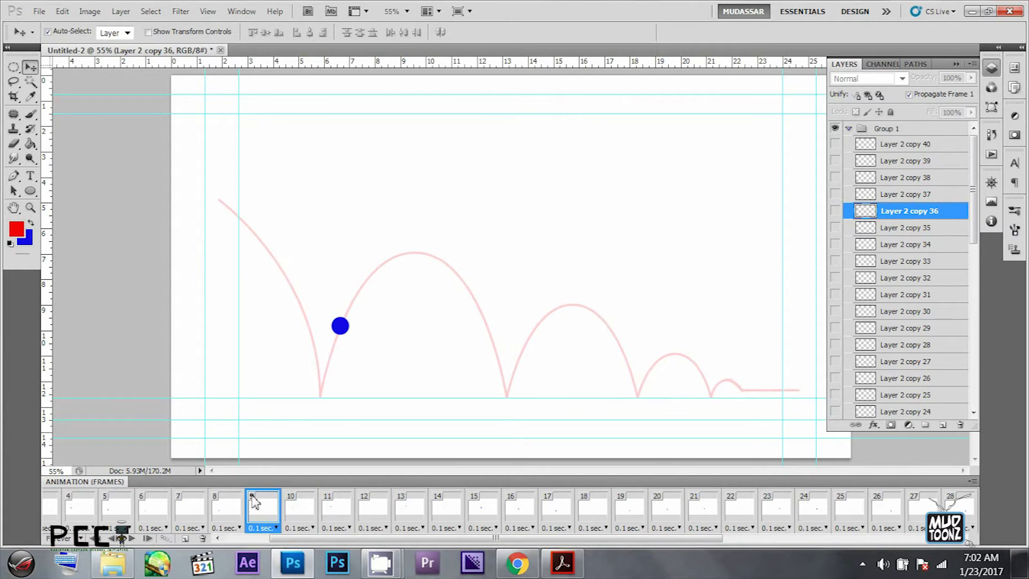
pyautogui.press('space')
pyautogui.press('space')
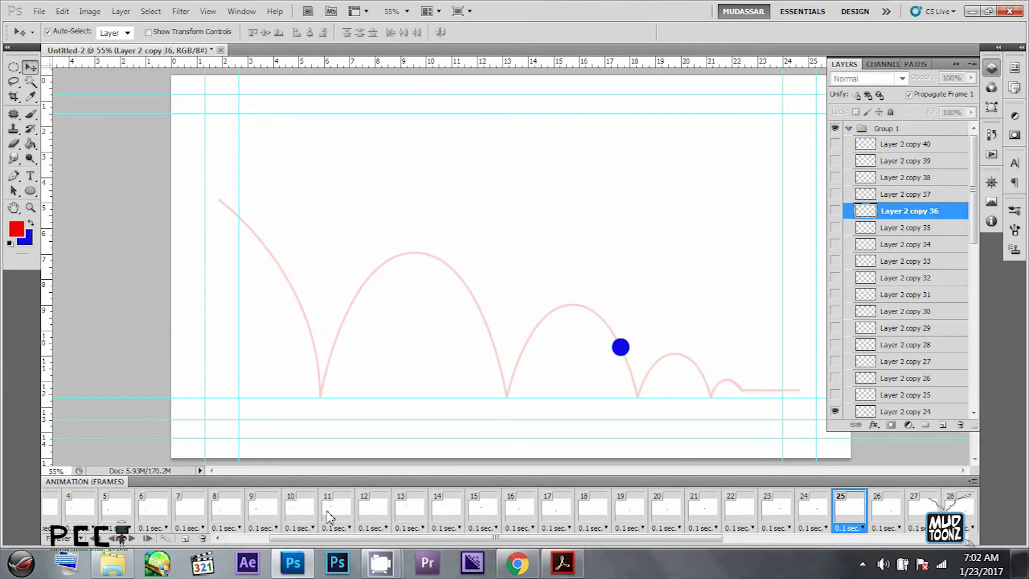
# - Set the delay of all animation frames to 0.2 seconds and play the animation
pyautogui.scroll(2, 330, 519)
pyautogui.click(62, 509)
pyautogui.scroll(-3, 723, 507)
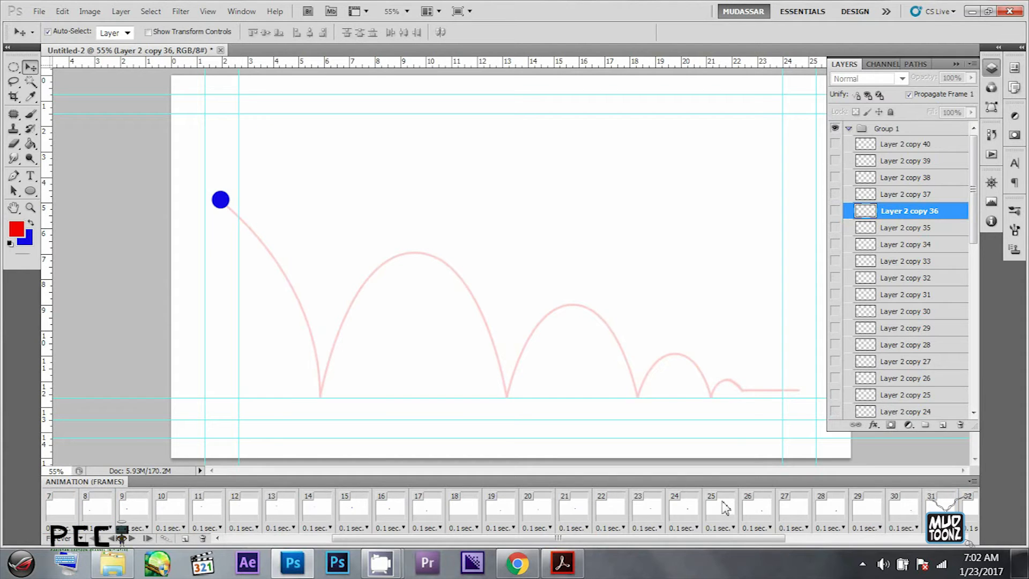
pyautogui.keyDown('shift'); pyautogui.click(951, 509); pyautogui.keyUp('shift')
pyautogui.click(971, 528)
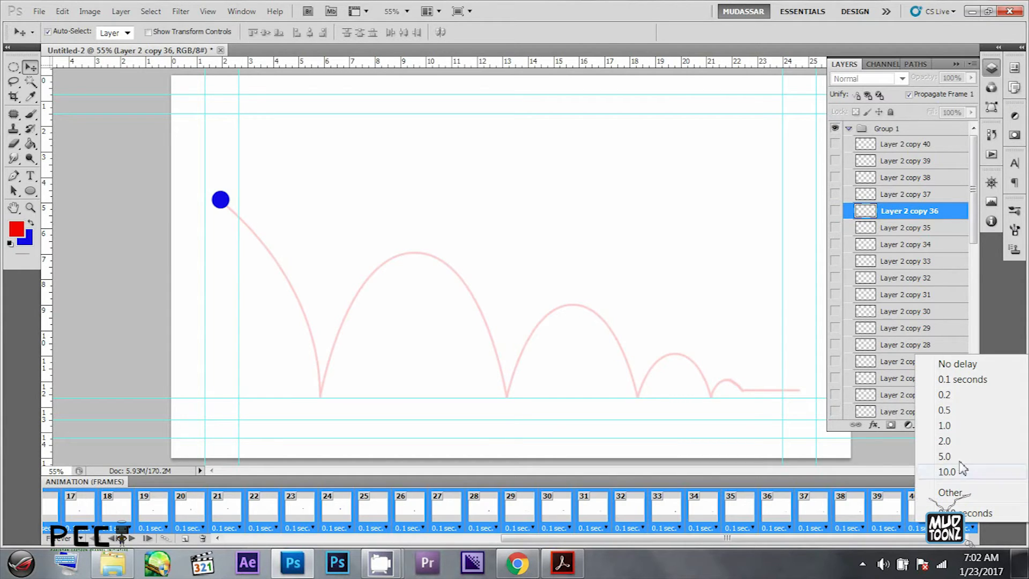
pyautogui.click(954, 395)
pyautogui.press('space')
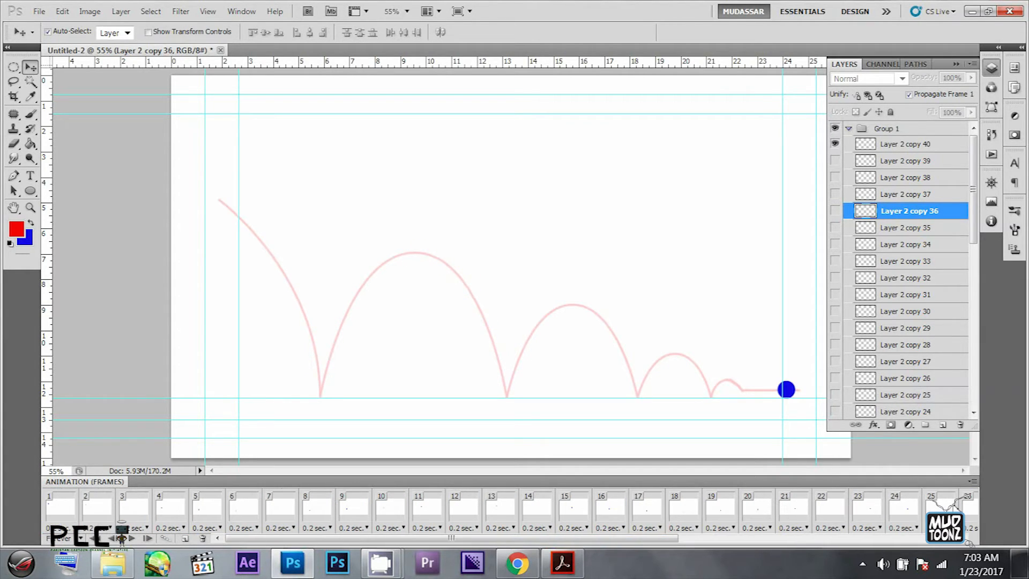
# - Set the delay of all animation frames to 0.1 seconds and play the animation from frame 1
pyautogui.keyDown('shift'); pyautogui.click(69, 510); pyautogui.keyUp('shift')
pyautogui.click(77, 528)
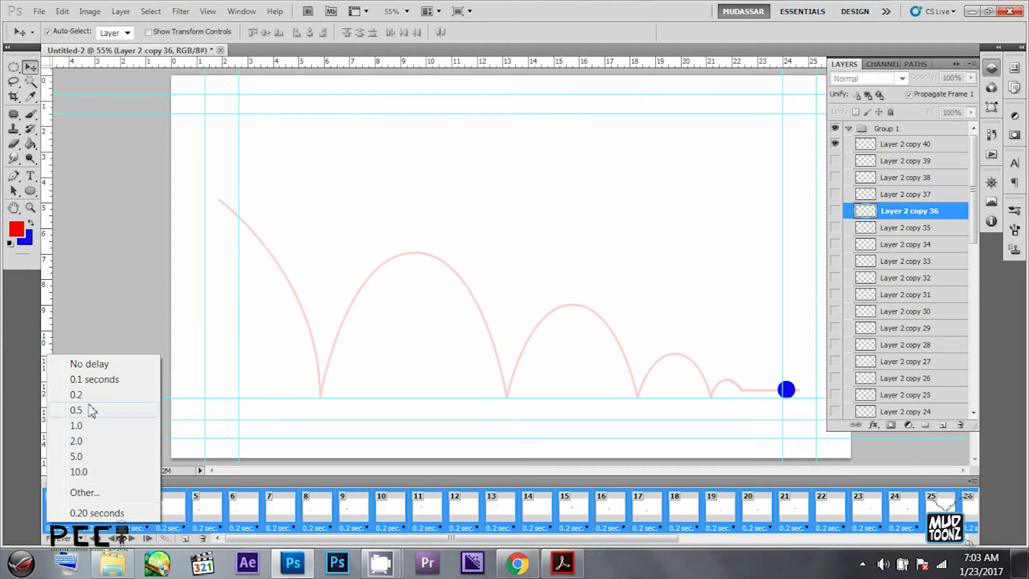
pyautogui.click(88, 379)
pyautogui.click(70, 509)
pyautogui.press('space')
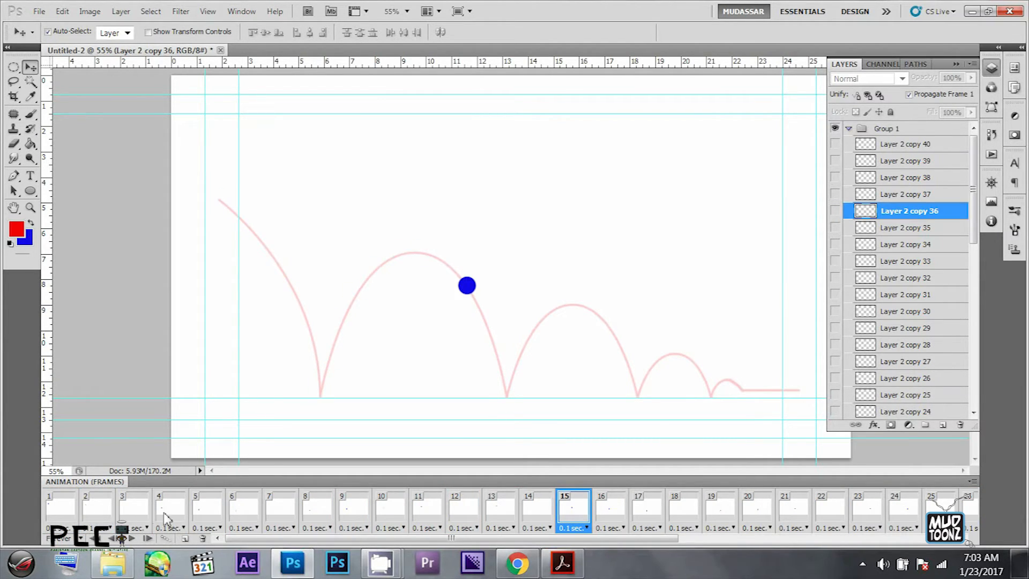
# - Set frames 6, 7 and 8 around the ball's first ground contact to no delay
pyautogui.click(275, 510)
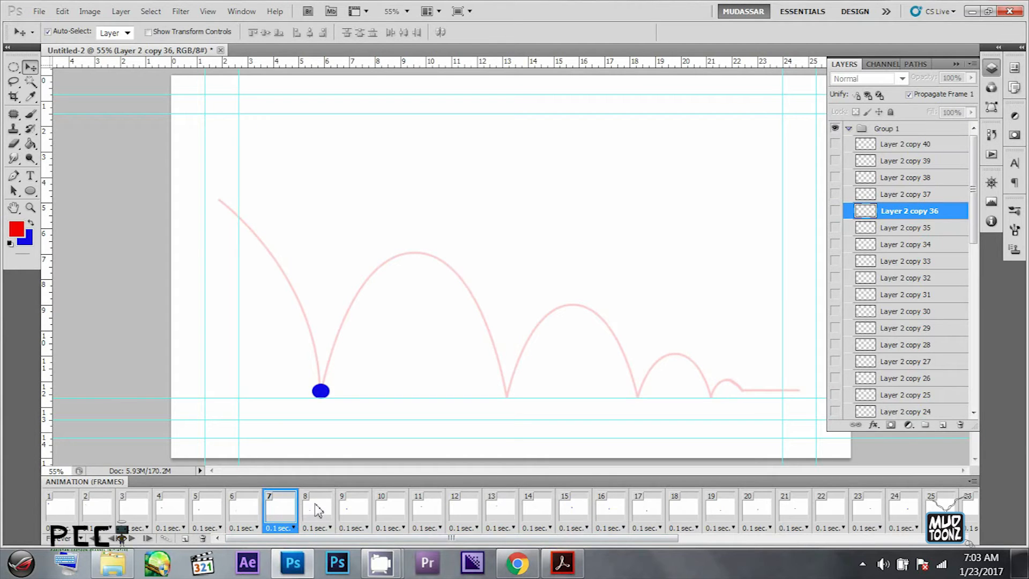
pyautogui.click(251, 525)
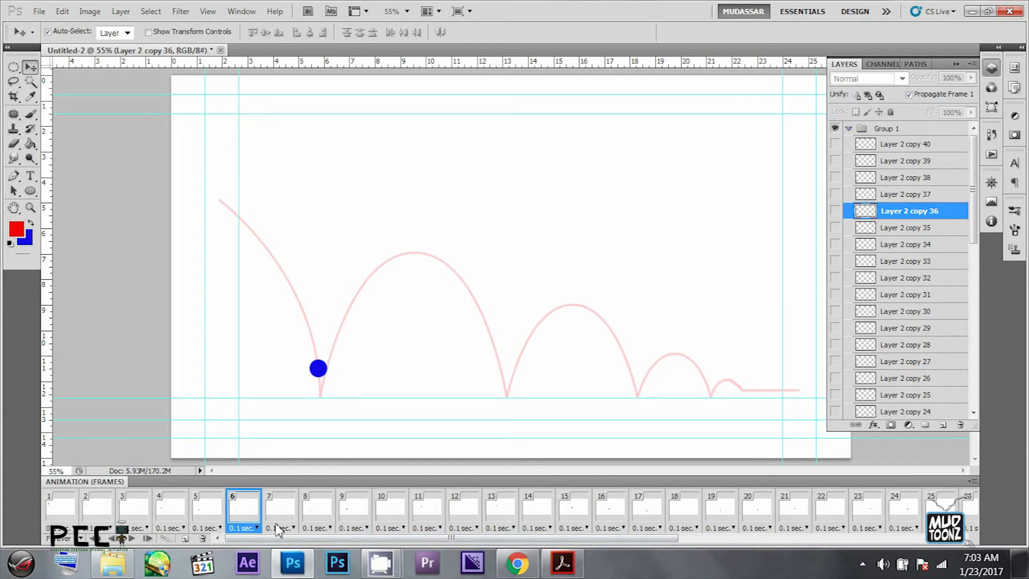
pyautogui.click(258, 529)
pyautogui.click(300, 362)
pyautogui.click(293, 528)
pyautogui.click(311, 365)
pyautogui.click(329, 528)
pyautogui.click(341, 362)
# - Play back the animation from its early frames to check the first bounce's timing, and select frame 18
pyautogui.click(197, 519)
pyautogui.press('space')
pyautogui.click(111, 516)
pyautogui.press('space')
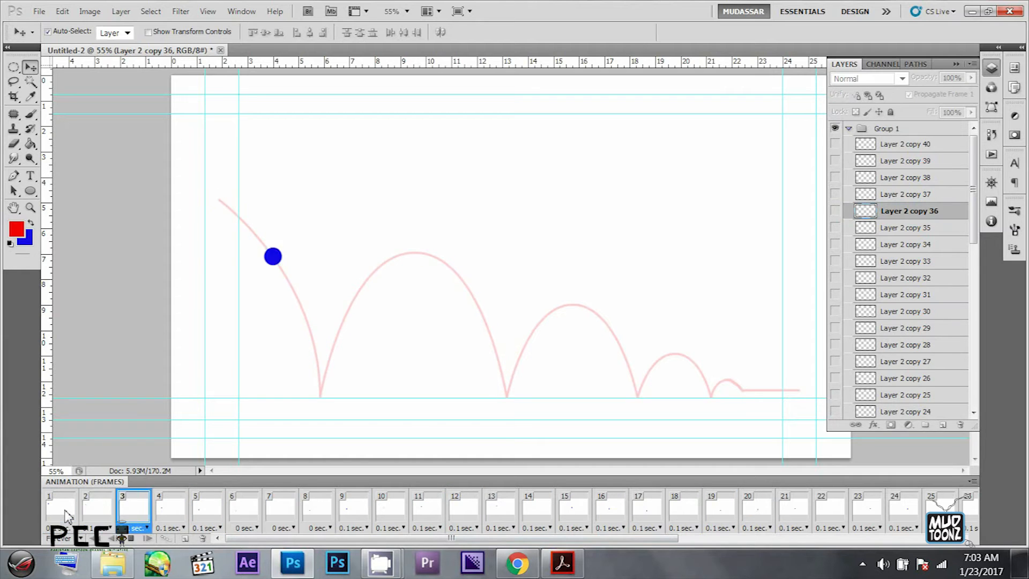
pyautogui.press('space')
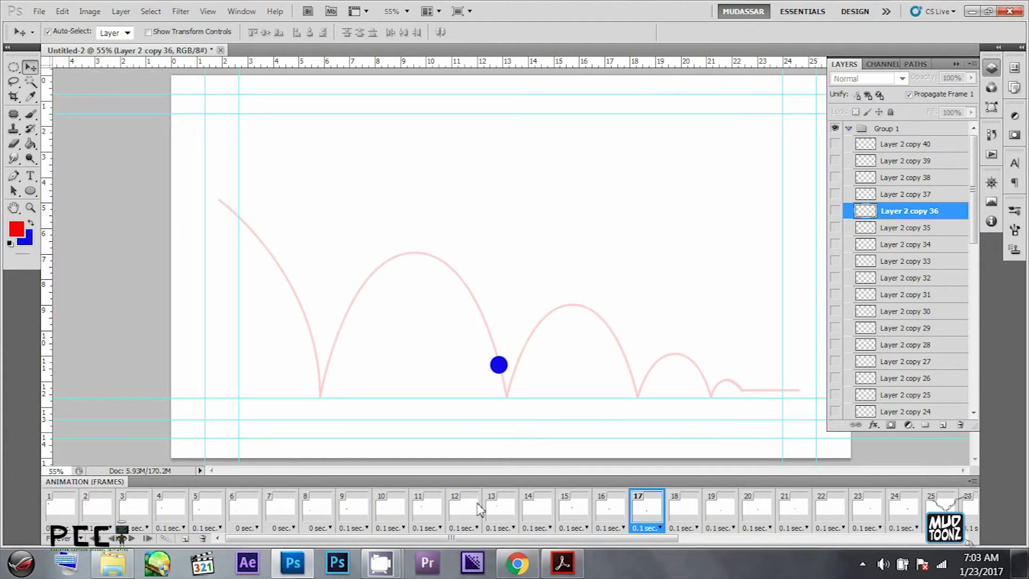
pyautogui.click(690, 519)
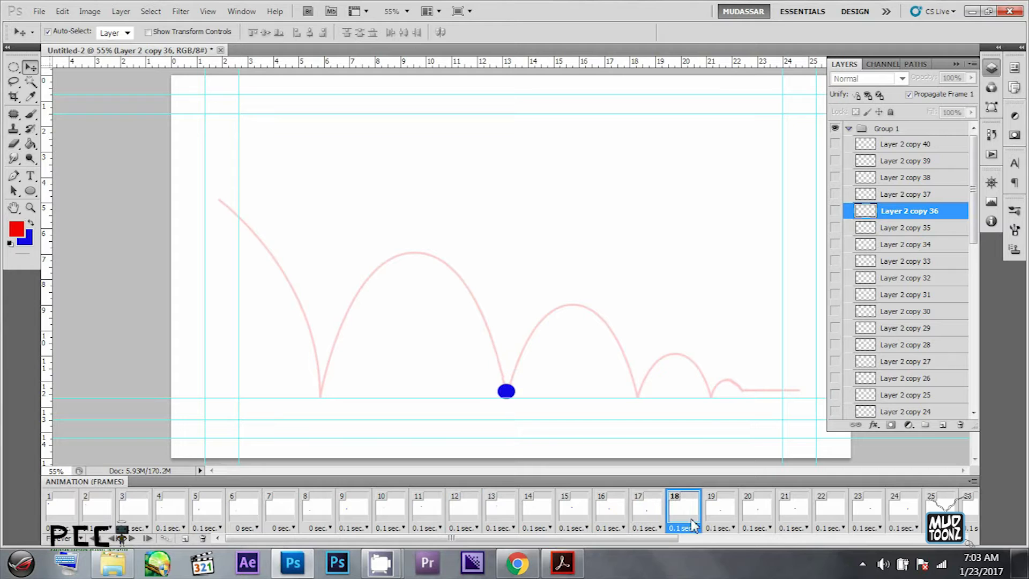
# - Set frames 17, 18 and 19 around the ball's second ground contact to no delay and play from frame 16
pyautogui.click(715, 515)
pyautogui.keyDown('shift'); pyautogui.click(659, 520); pyautogui.keyUp('shift')
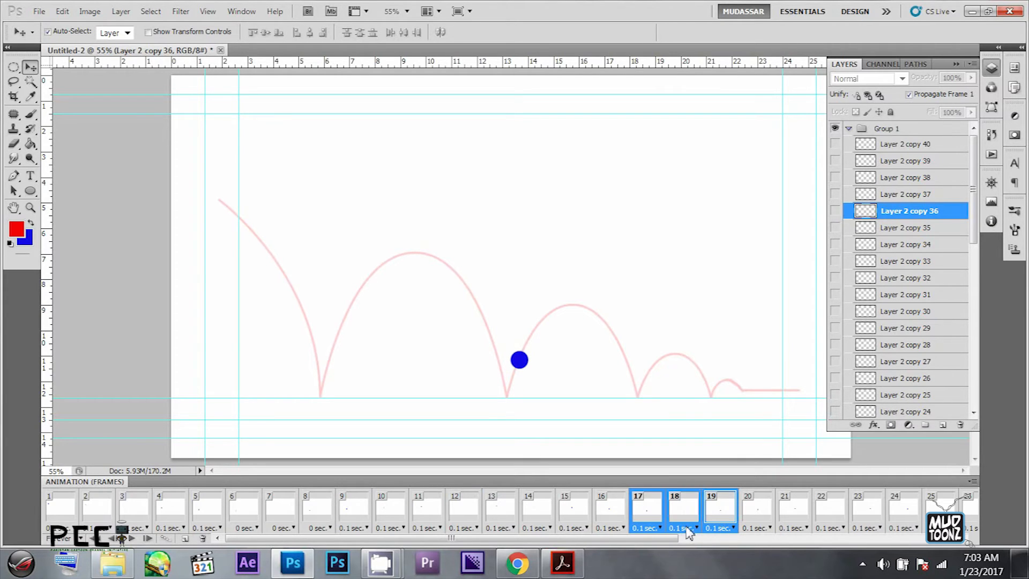
pyautogui.click(659, 528)
pyautogui.click(692, 361)
pyautogui.click(622, 512)
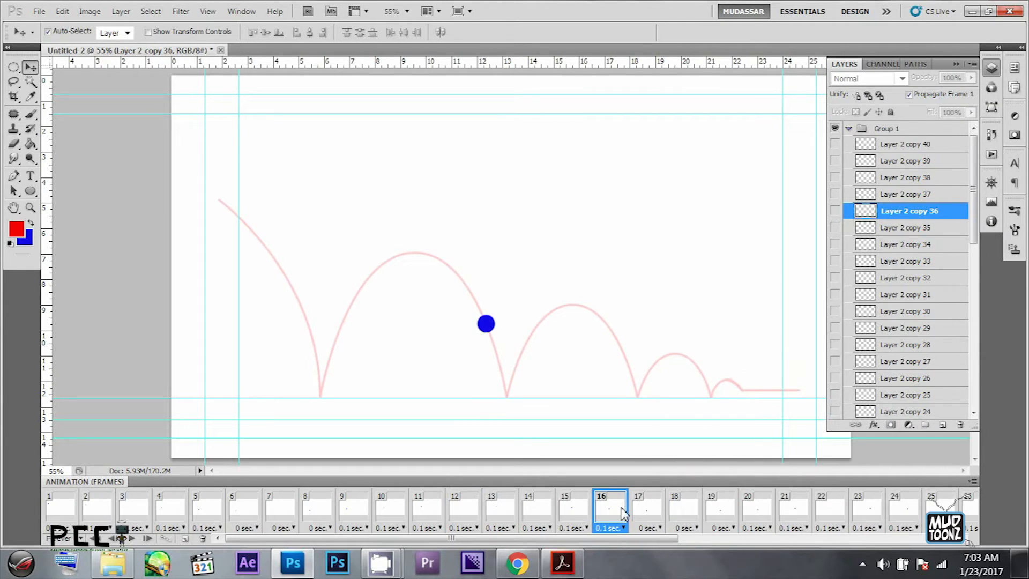
pyautogui.press('space')
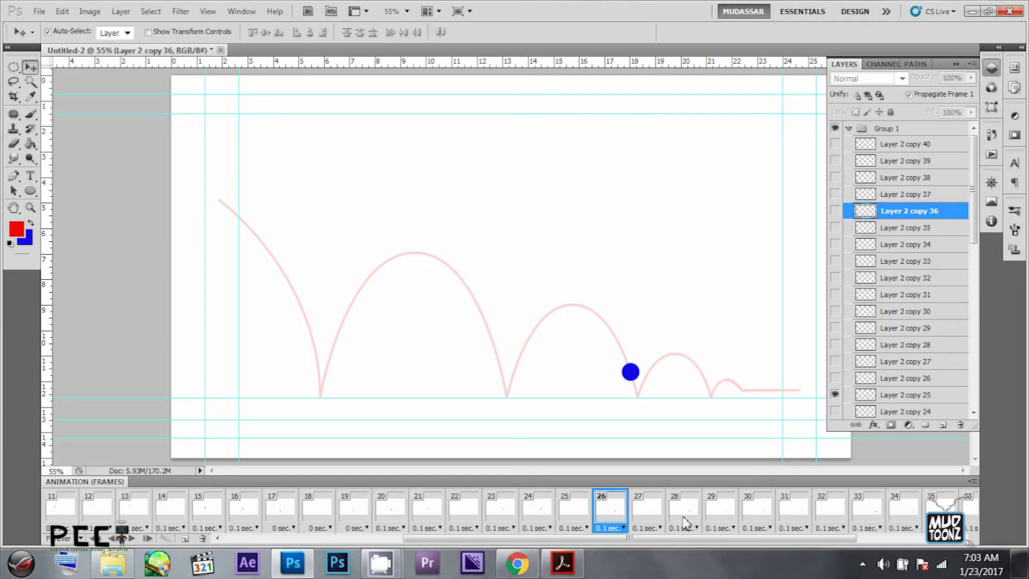
# - Set frames 26, 27 and 28 around the ball's third ground contact to no delay
pyautogui.keyDown('shift'); pyautogui.click(686, 523); pyautogui.keyUp('shift')
pyautogui.click(690, 361)
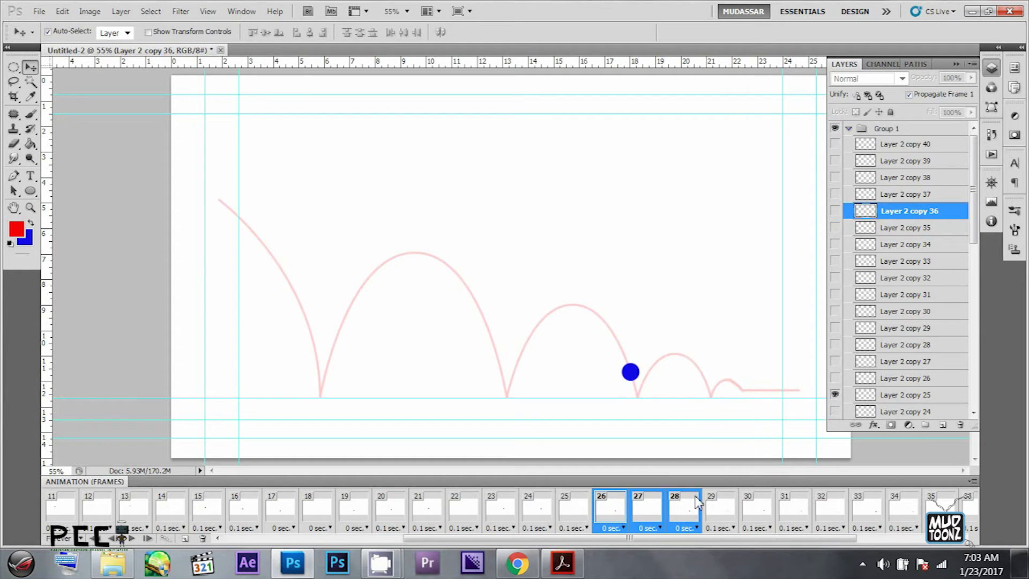
pyautogui.click(691, 506)
pyautogui.click(716, 507)
pyautogui.click(753, 510)
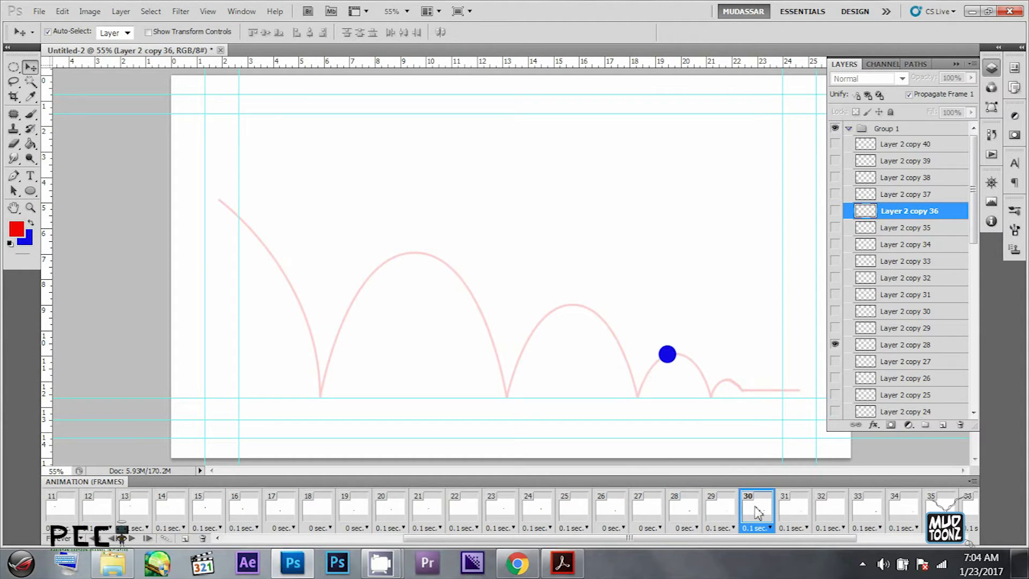
# - Set frames 32 and 34, at the start and end of the last small bounce, to no delay
pyautogui.click(791, 513)
pyautogui.click(829, 526)
pyautogui.click(841, 528)
pyautogui.click(885, 362)
pyautogui.click(874, 512)
pyautogui.click(910, 515)
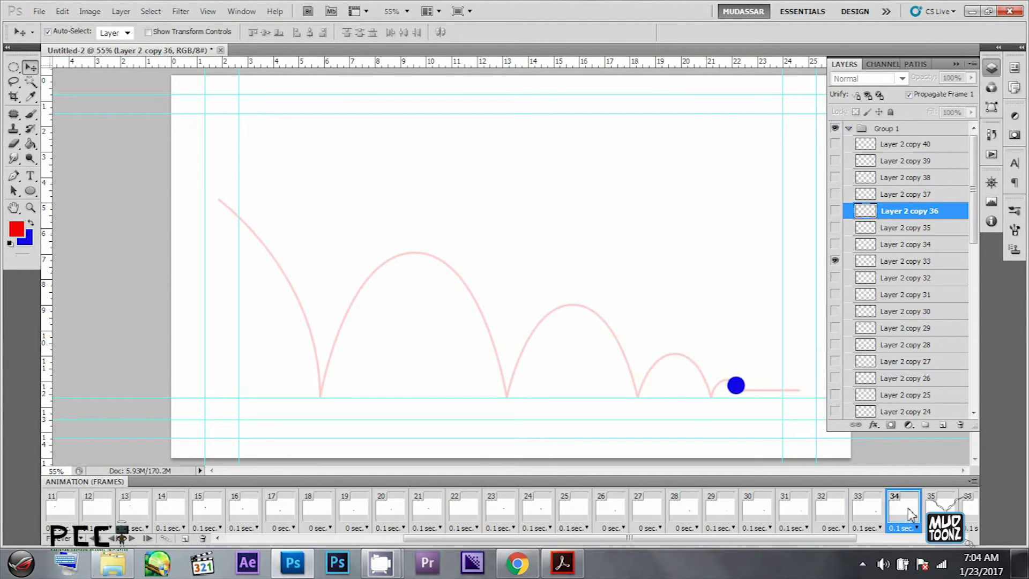
pyautogui.click(919, 537)
pyautogui.click(734, 528)
pyautogui.click(750, 488)
pyautogui.click(761, 507)
pyautogui.click(805, 514)
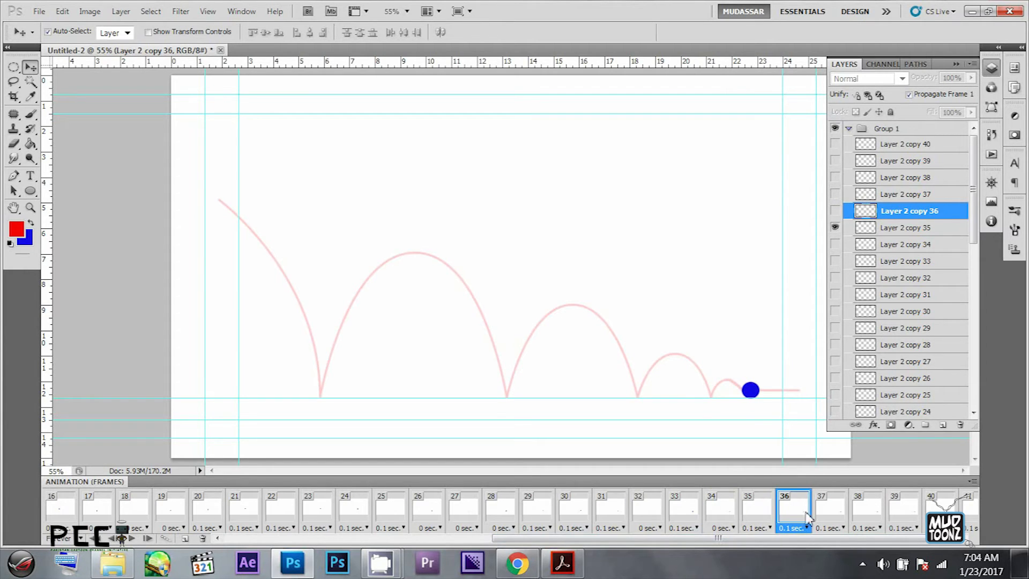
# - Set frames 37 to 40 to 0.2 seconds, give frame 41 a longer delay, and play back the animation
pyautogui.click(834, 513)
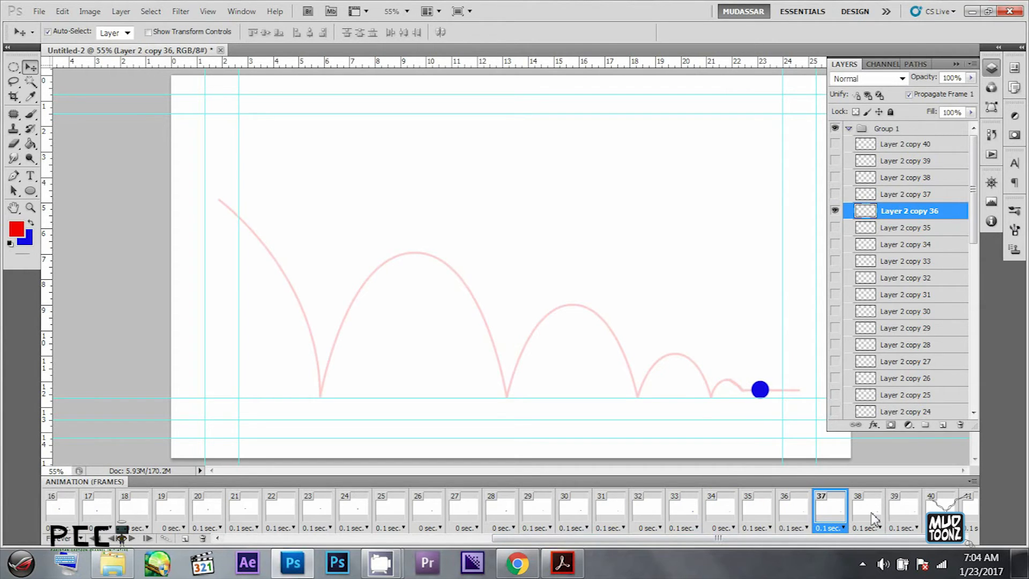
pyautogui.click(824, 525)
pyautogui.click(832, 394)
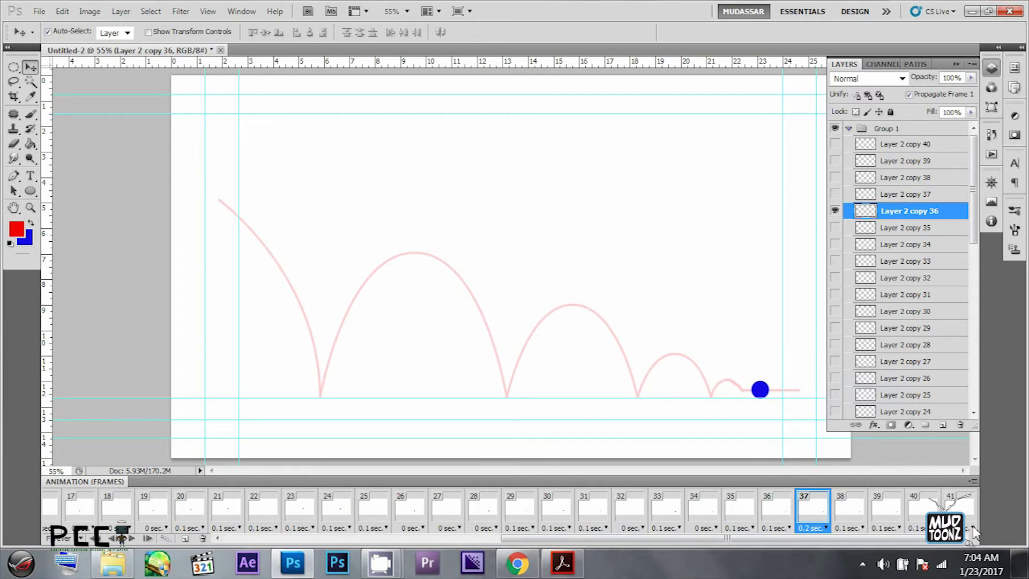
pyautogui.keyDown('shift'); pyautogui.click(927, 513); pyautogui.keyUp('shift')
pyautogui.click(935, 527)
pyautogui.click(941, 395)
pyautogui.click(964, 526)
pyautogui.click(944, 425)
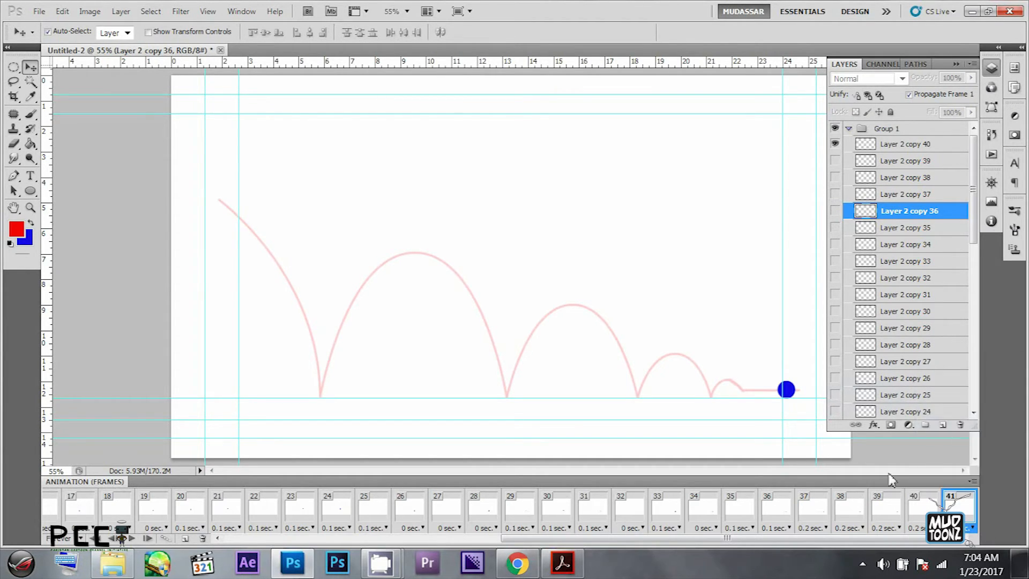
pyautogui.press('space')
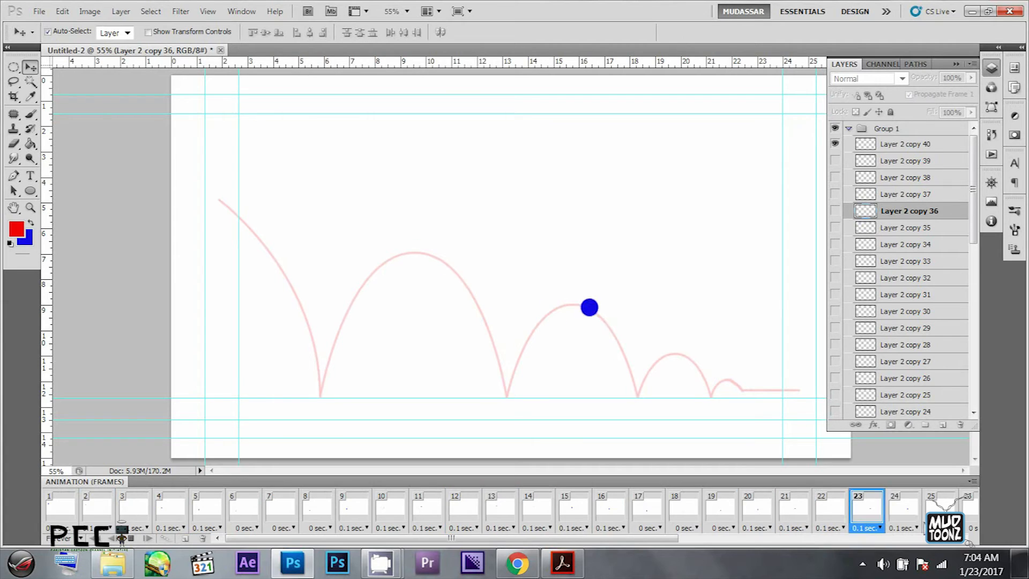
pyautogui.press('space')
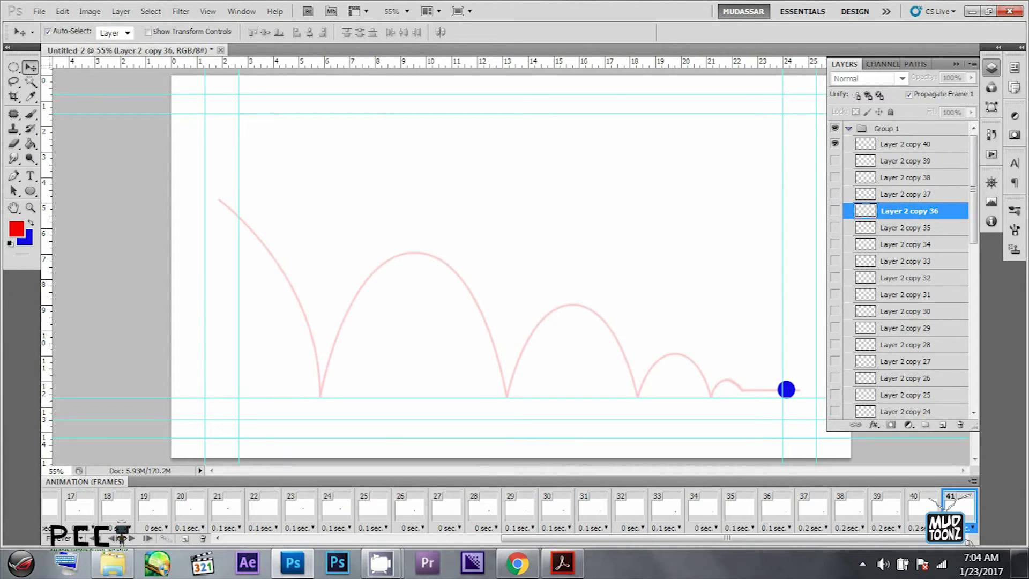
# - Set frame 40's delay to 0.5 seconds, lengthen the hold on frame 41, and play back the animation
pyautogui.click(920, 525)
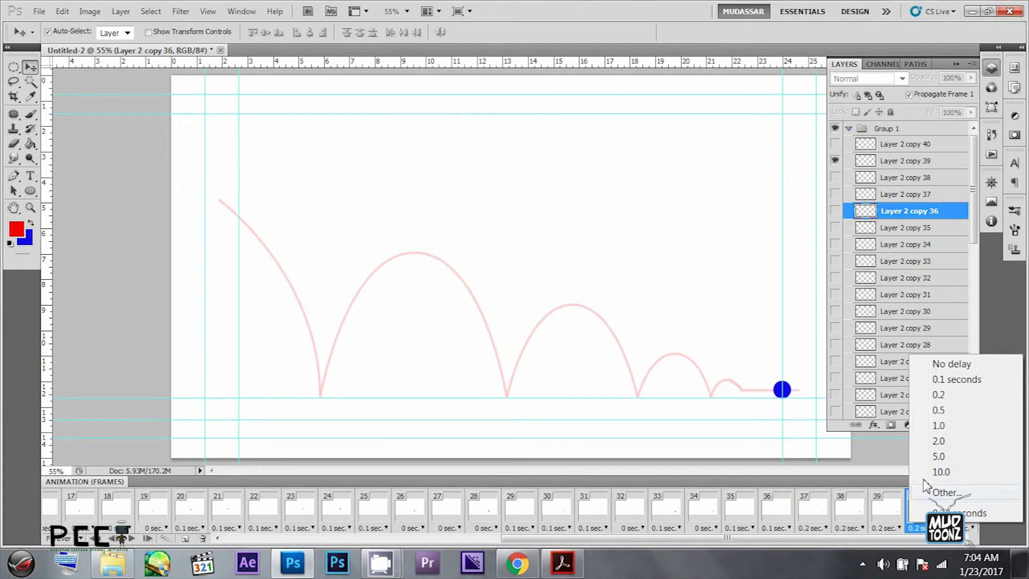
pyautogui.click(947, 410)
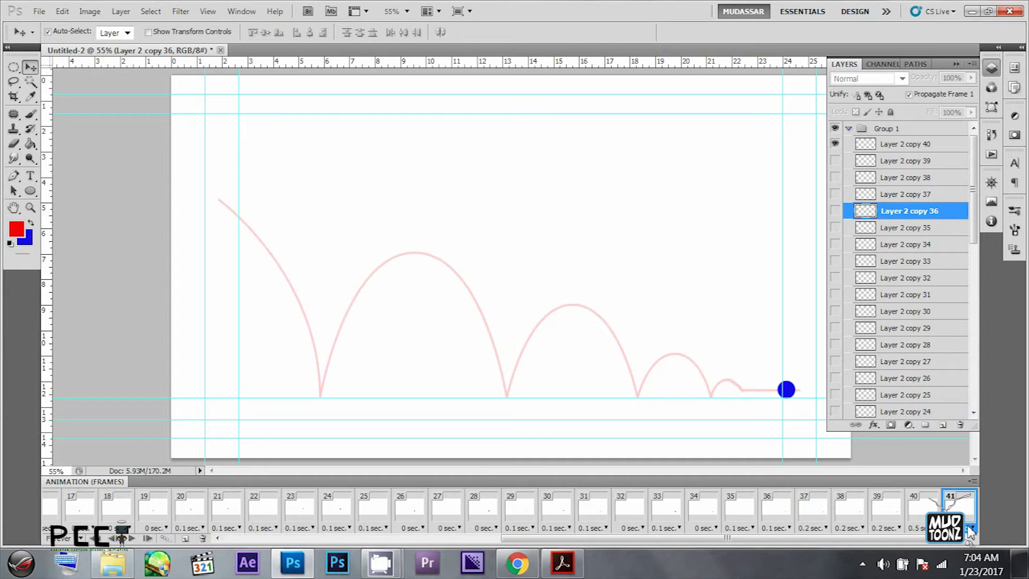
pyautogui.click(971, 530)
pyautogui.click(946, 435)
pyautogui.press('space')
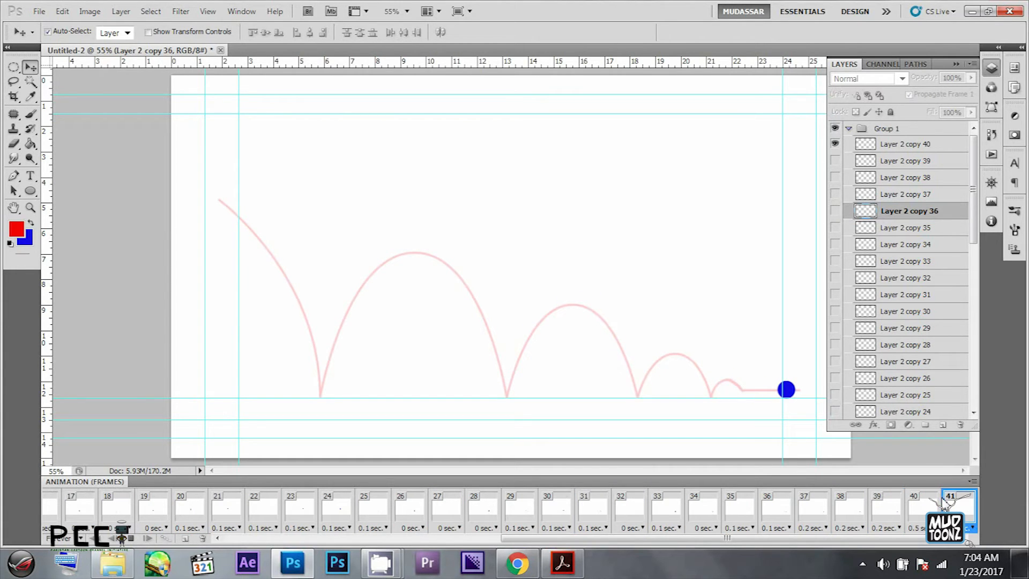
pyautogui.press('space')
# - Start saving the document and create a folder named L 14 on the Desktop as its location
pyautogui.hotkey('ctrl', 's')
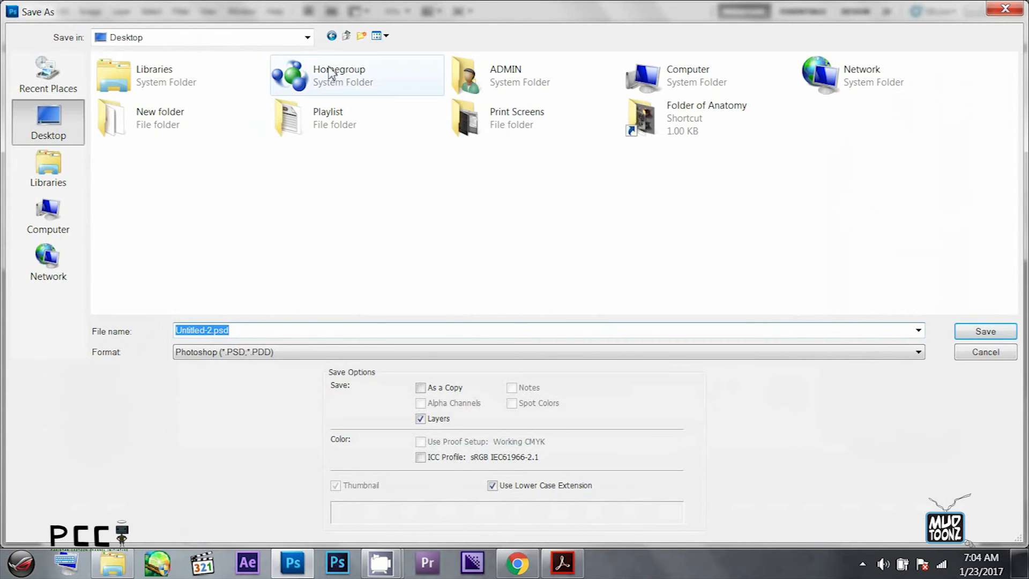
pyautogui.click(362, 35)
pyautogui.write('L')
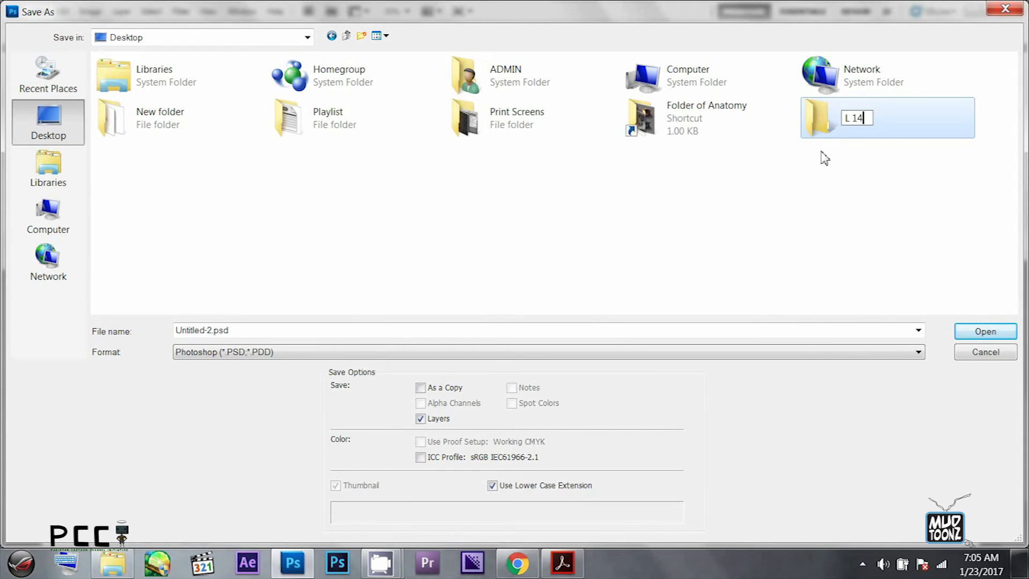
pyautogui.write(' 14')
pyautogui.press('Return')
pyautogui.doubleClick(872, 125)
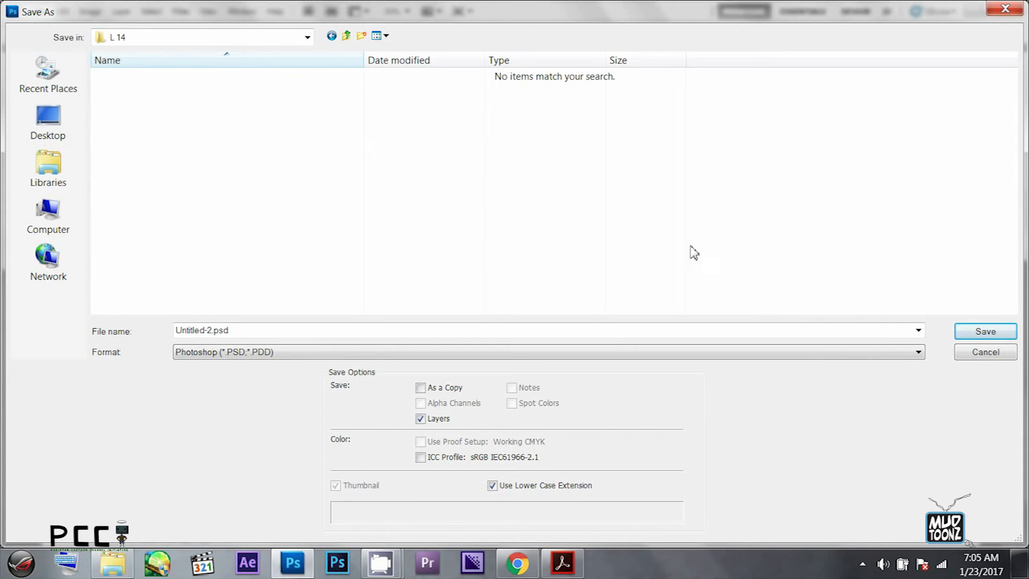
# - Save the document as Animation Cycel01.psd in the L 14 folder
pyautogui.click(230, 331)
pyautogui.write('Animation Cycel01')
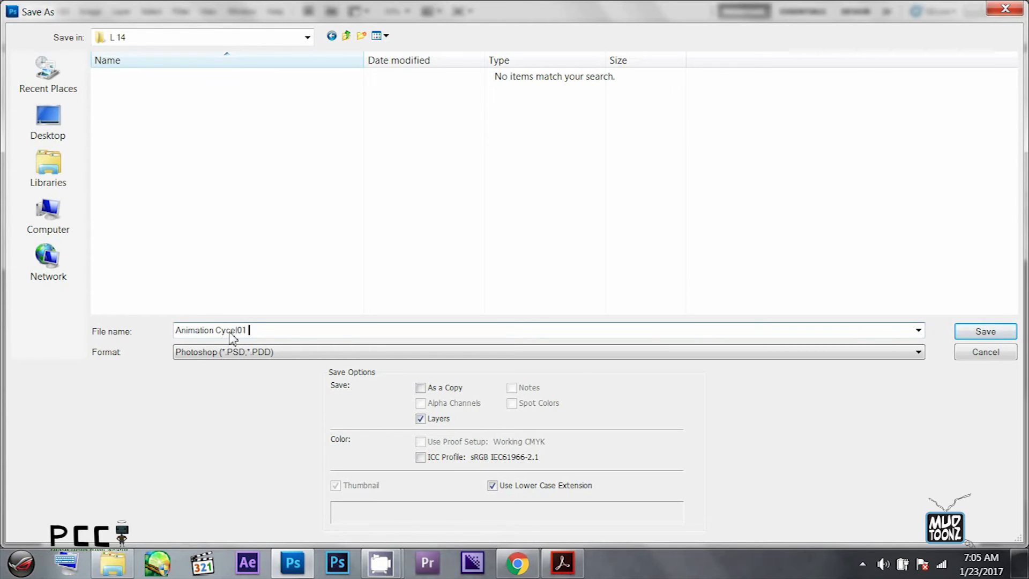
pyautogui.press('Return')
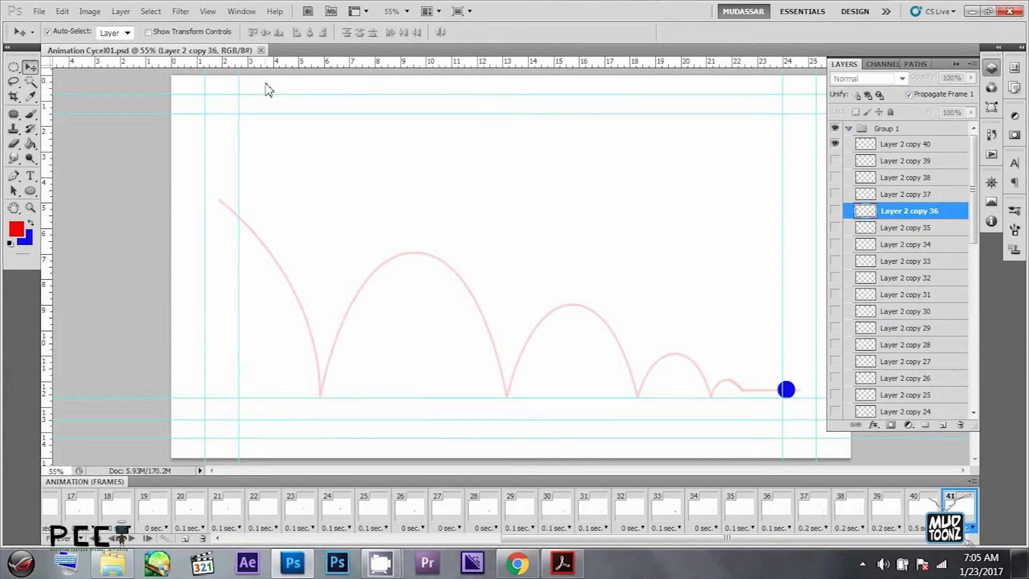
# - Render all frames as the QuickTime movie Animation Cycel01.mov at 1920 x 1080 and 24 fps into the Desktop's L 14 folder
pyautogui.click(39, 11)
pyautogui.moveTo(75, 367)
pyautogui.click(335, 397)
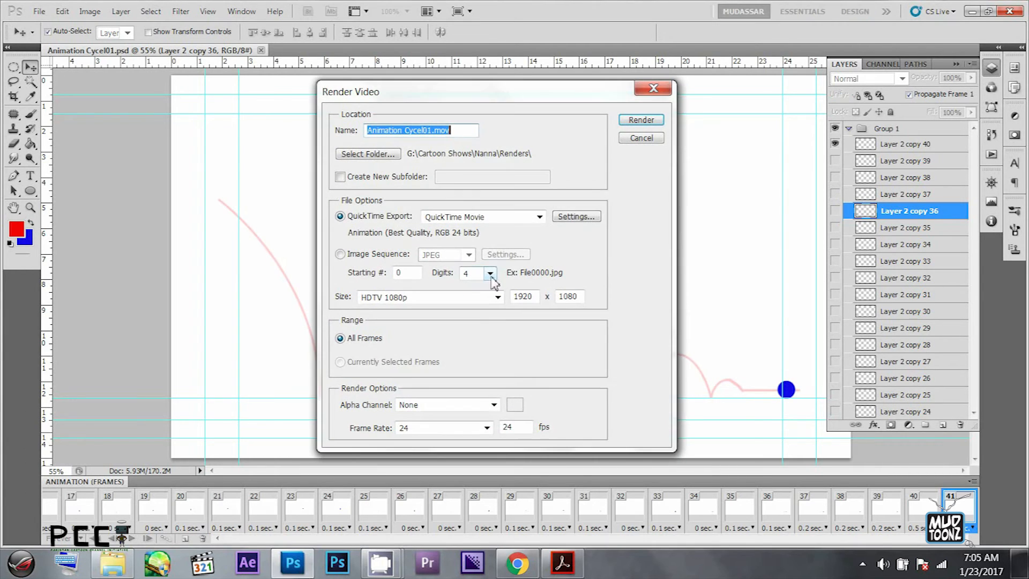
pyautogui.click(391, 159)
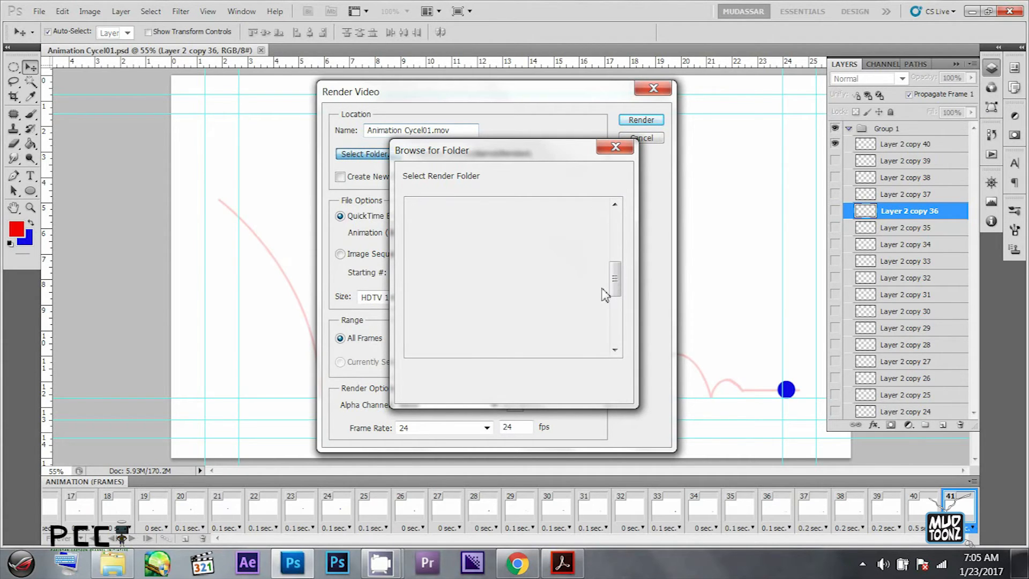
pyautogui.click(460, 303)
pyautogui.scroll(6, 492, 228)
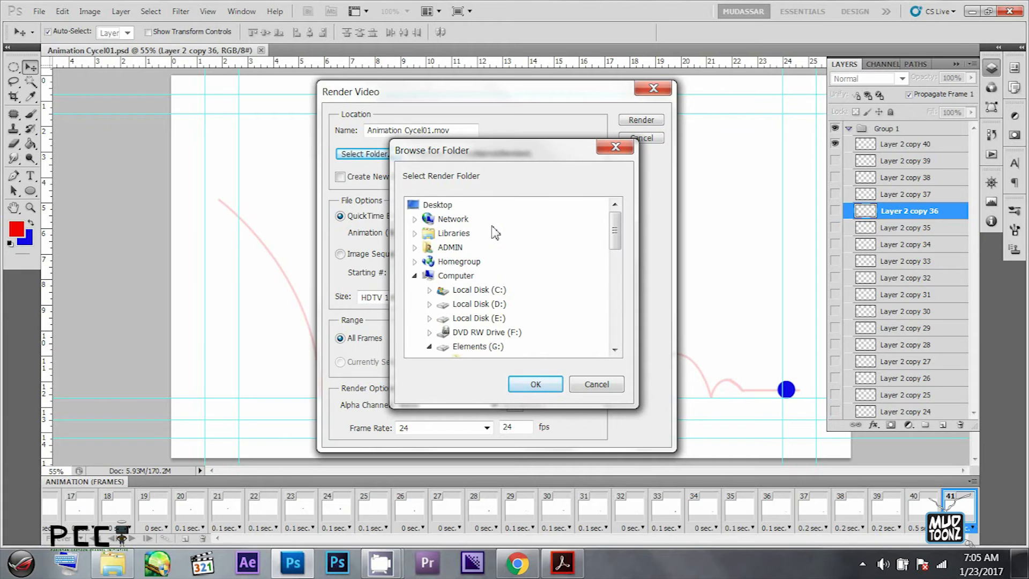
pyautogui.click(452, 206)
pyautogui.click(414, 276)
pyautogui.click(447, 293)
pyautogui.click(535, 384)
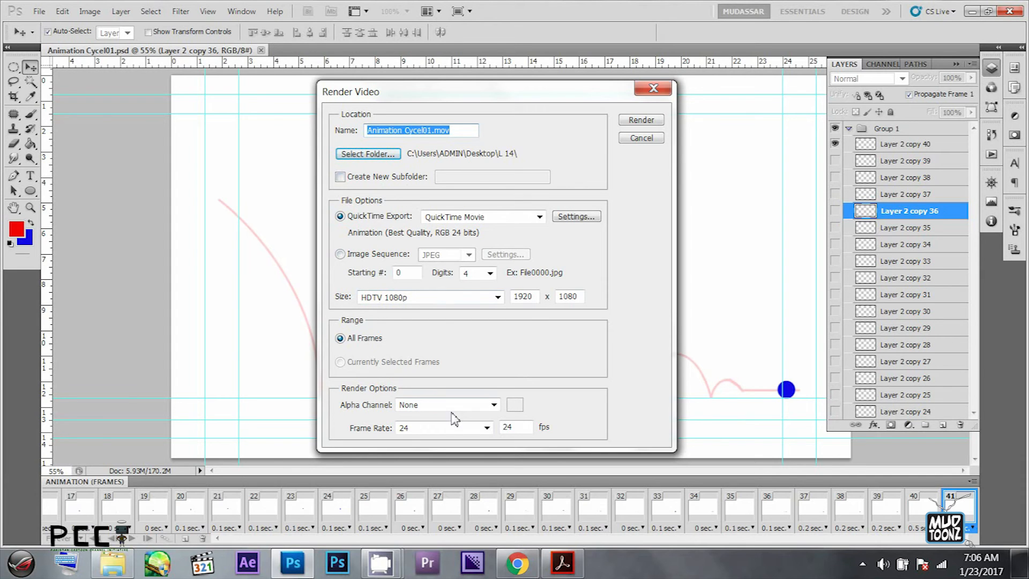
pyautogui.click(641, 120)
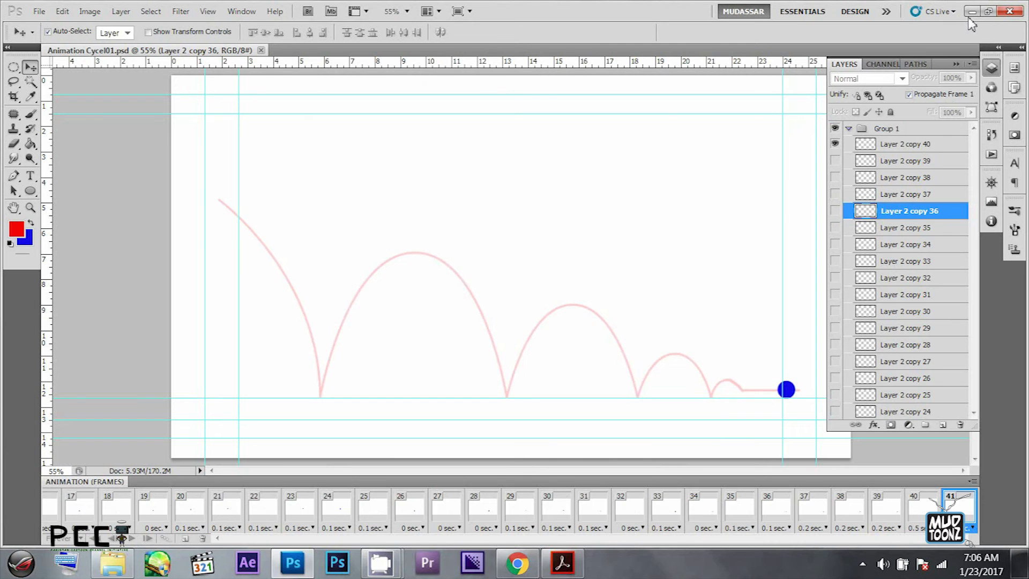
# - Switch to Windows Explorer and open the L 14 folder on the Desktop in a new window
pyautogui.click(124, 566)
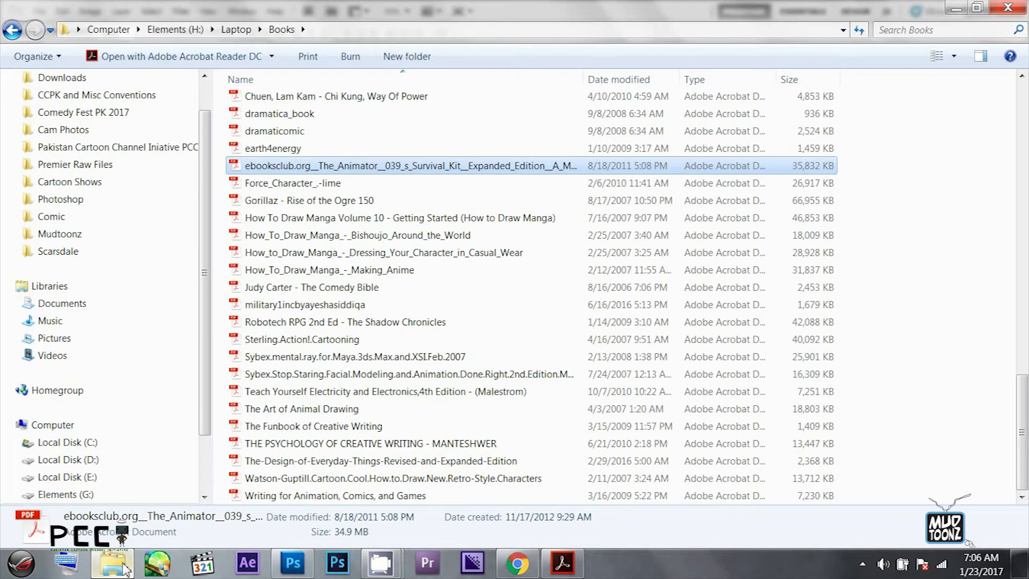
pyautogui.middleClick(123, 565)
pyautogui.click(63, 104)
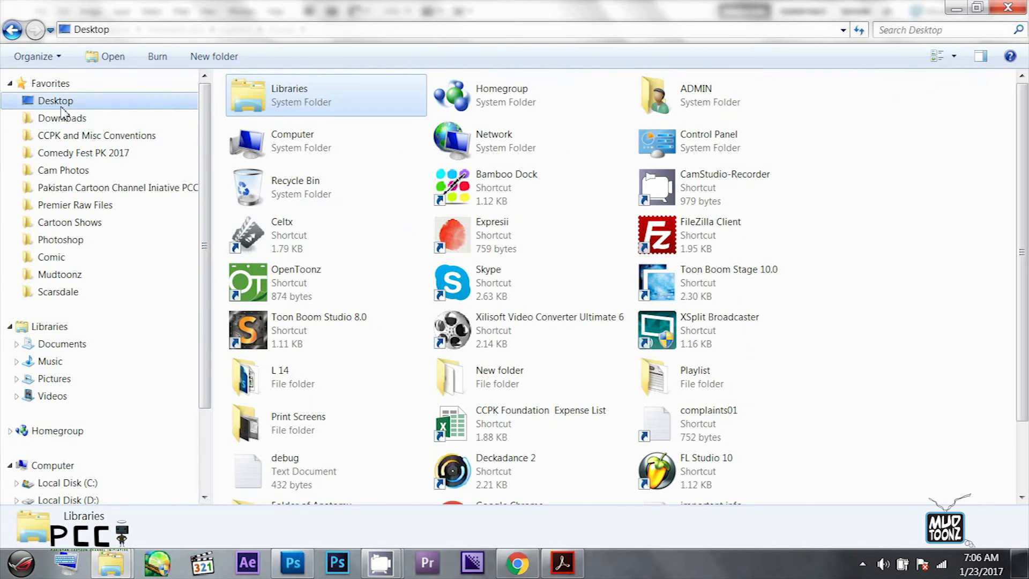
pyautogui.scroll(-2, 638, 321)
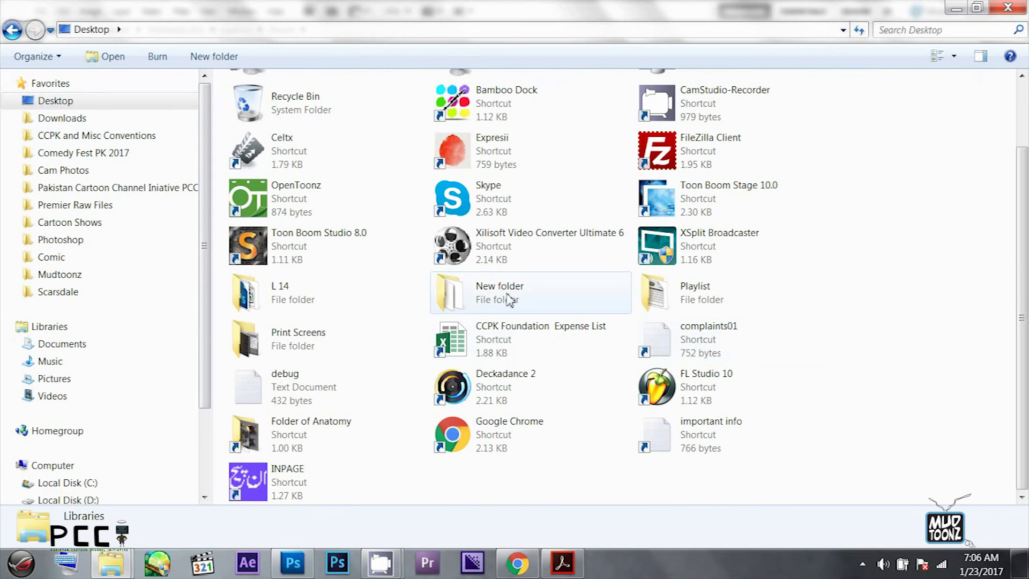
pyautogui.scroll(2, 439, 378)
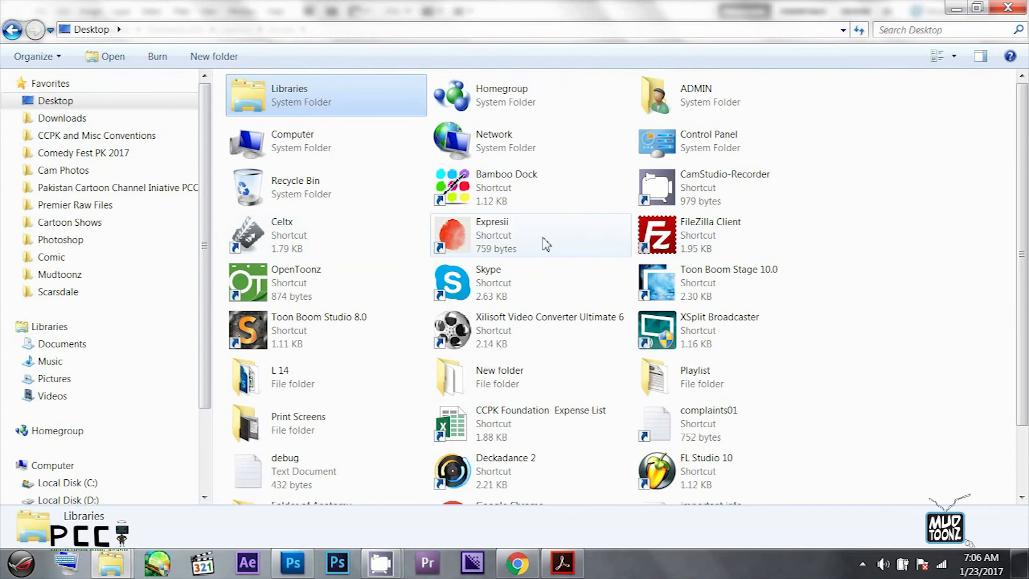
pyautogui.scroll(-2, 343, 364)
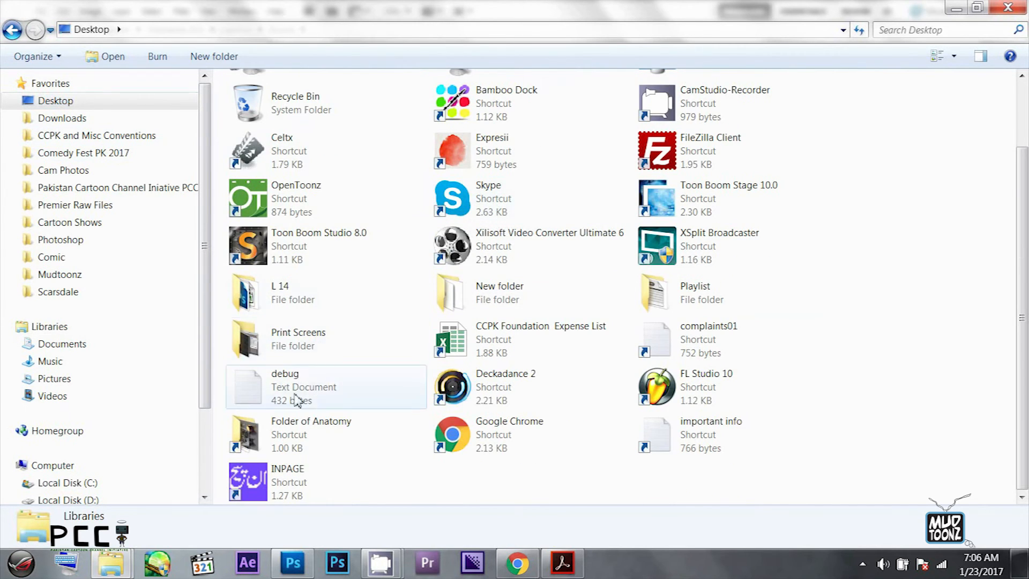
pyautogui.click(295, 301)
pyautogui.doubleClick(296, 301)
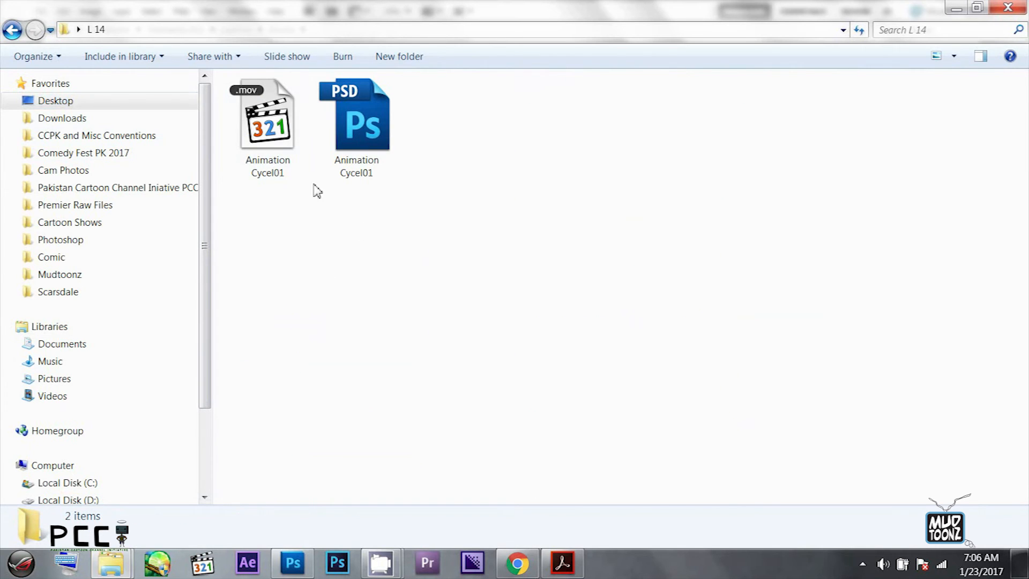
# - Play the rendered Animation Cycel01.mov in a maximized media player and close the player
pyautogui.doubleClick(280, 137)
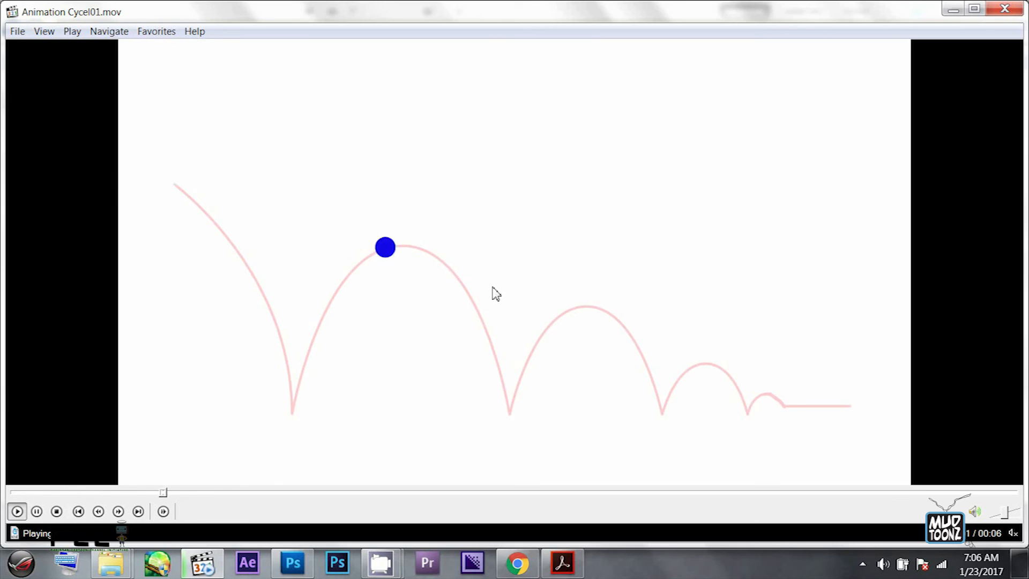
pyautogui.click(974, 8)
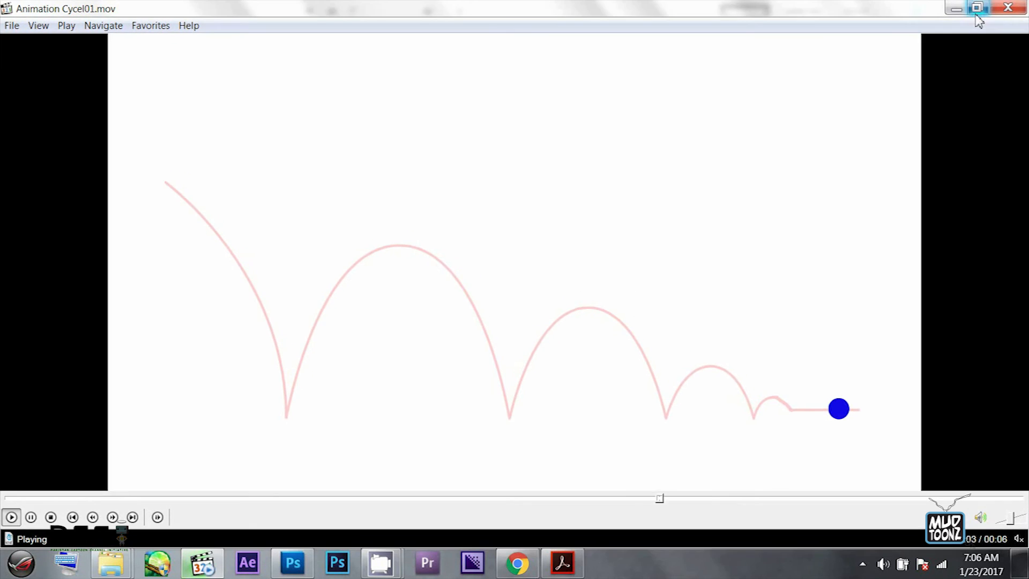
pyautogui.click(1007, 8)
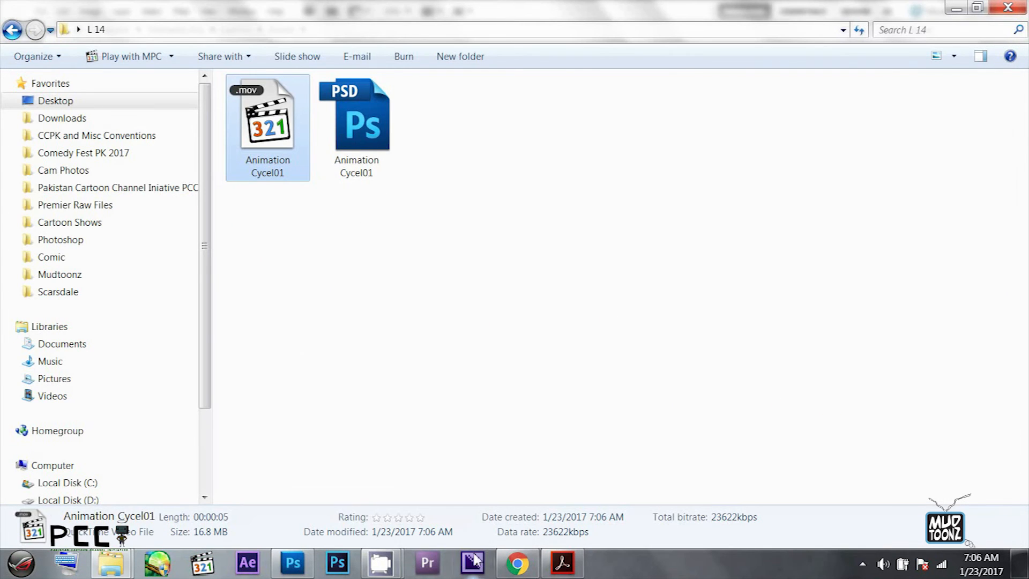
# - Rename the rendered movie as Animation Cycel 01 and open the Animation Cycel01 PSD file in Photoshop
pyautogui.press('F2')
pyautogui.click(275, 175)
pyautogui.click(331, 226)
pyautogui.click(356, 177)
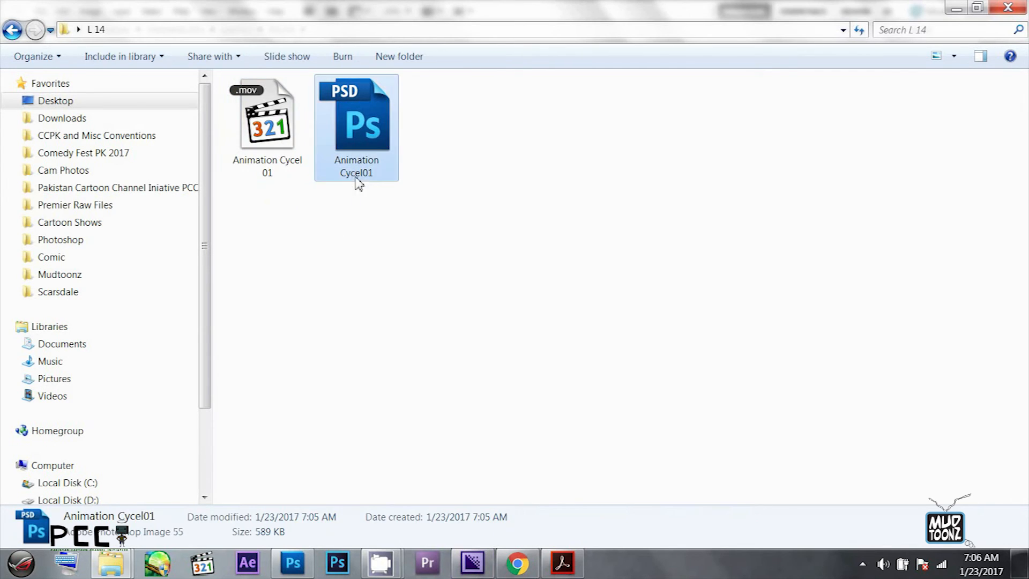
pyautogui.doubleClick(371, 183)
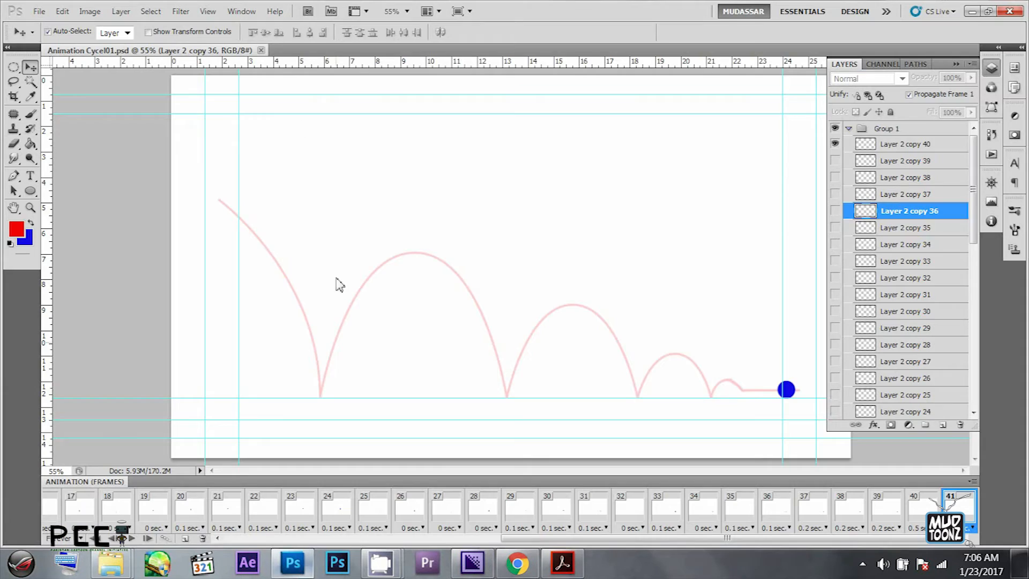
# - Close the open PSD document, switch to the L 14 folder in Windows Explorer and rename the PSD file as Animation Cycel 01
pyautogui.click(261, 50)
pyautogui.moveTo(111, 563)
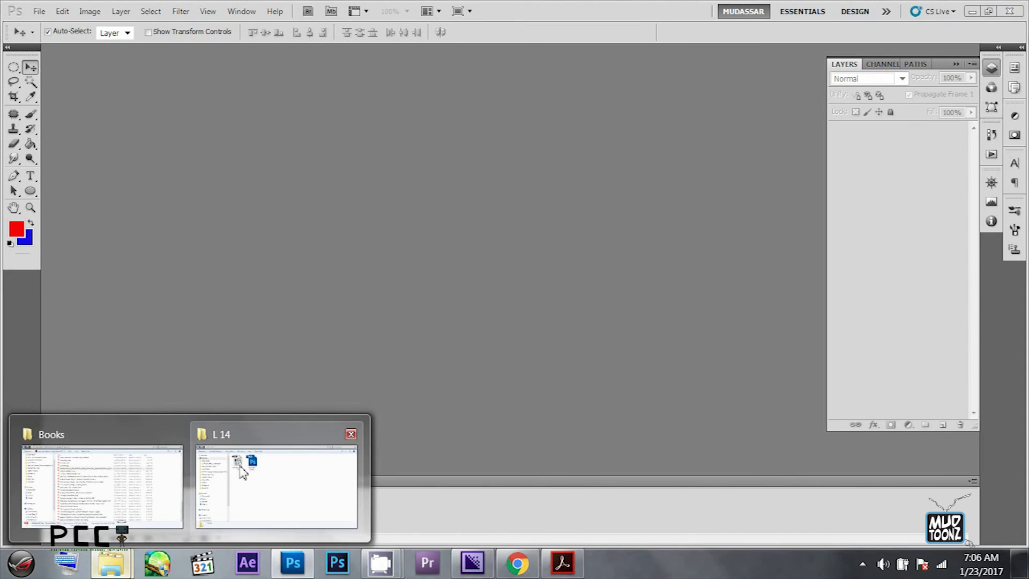
pyautogui.click(252, 467)
pyautogui.press('F2')
pyautogui.click(363, 174)
pyautogui.click(395, 217)
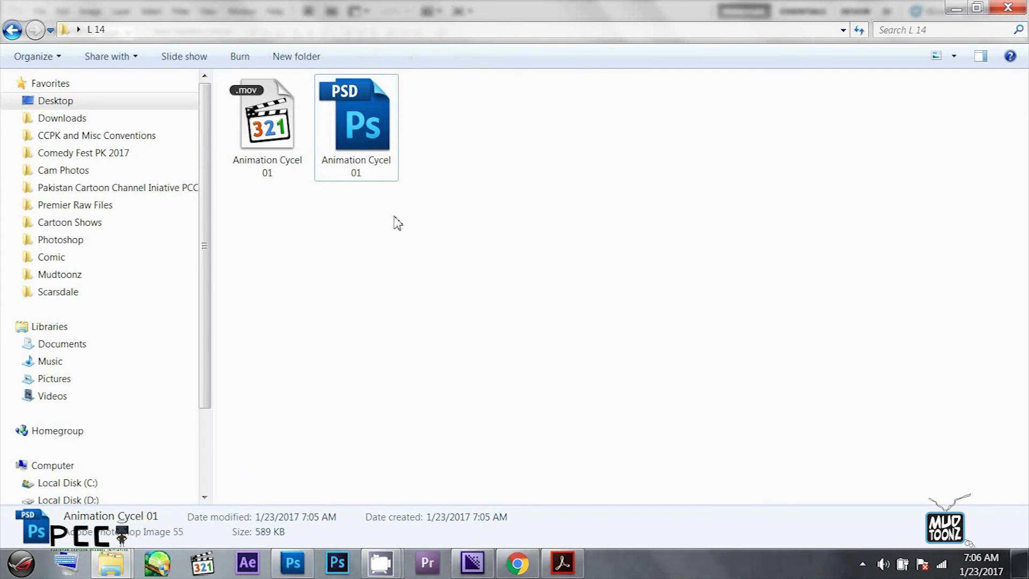
# - Add Animation Cycel 01.mov to the Adobe Media Encoder queue, encode it as an H.264 MP4 into the L 14 folder and close the encoder
pyautogui.click(268, 131)
pyautogui.click(474, 564)
pyautogui.click(487, 573)
pyautogui.moveTo(275, 184); pyautogui.dragTo(294, 171)
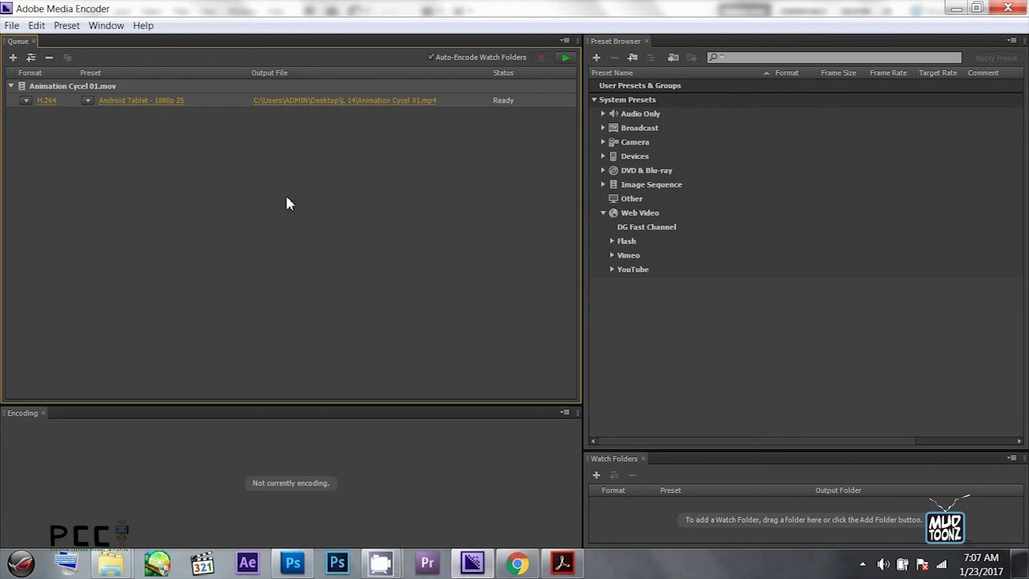
pyautogui.click(565, 58)
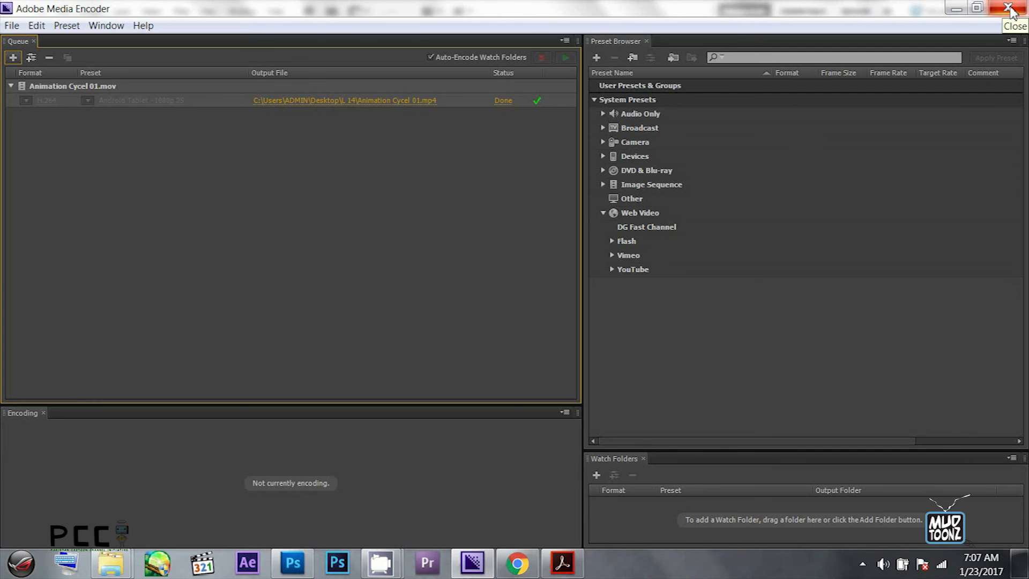
pyautogui.click(1009, 9)
# - Play the encoded Animation Cycel 01.mp4 from the L 14 folder in the media player and close the player
pyautogui.click(380, 142)
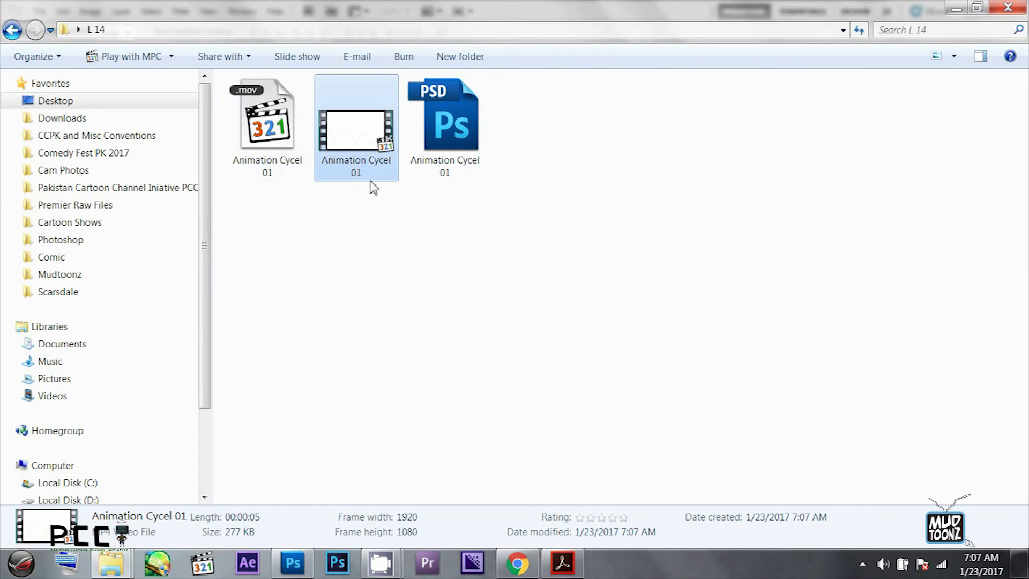
pyautogui.doubleClick(356, 134)
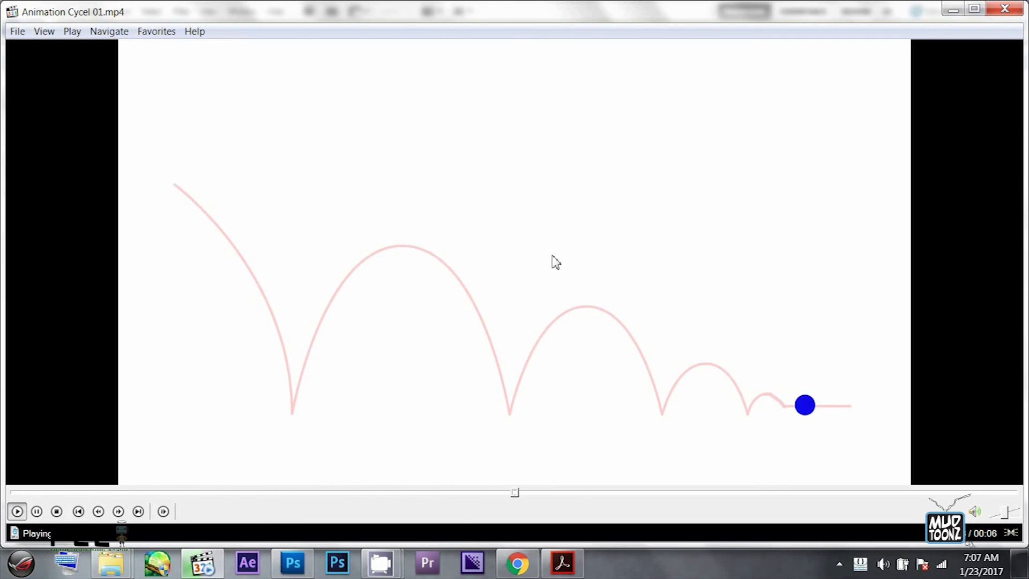
pyautogui.click(1005, 9)
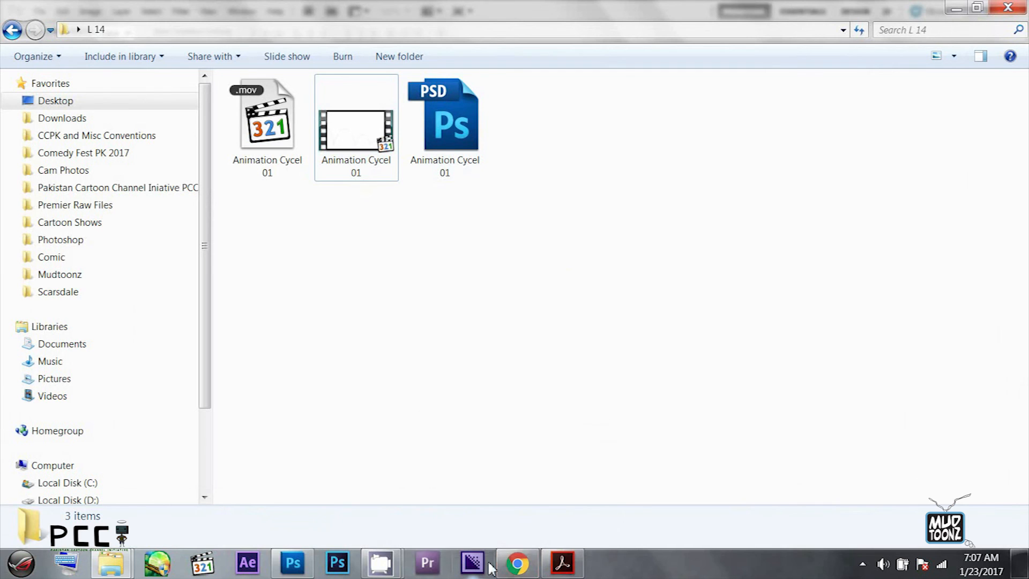
pyautogui.moveTo(121, 568)
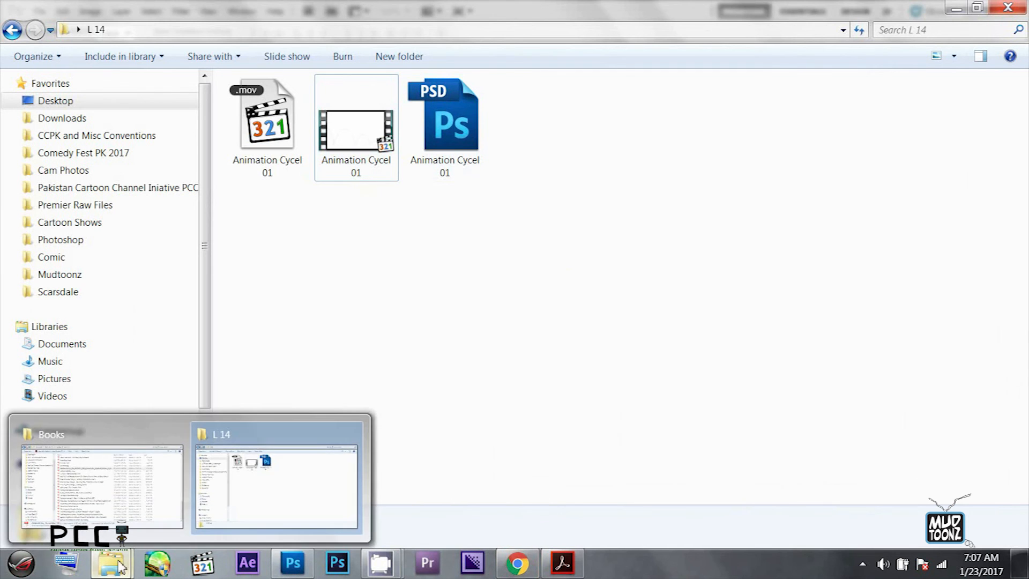
pyautogui.click(382, 563)
pyautogui.click(179, 192)
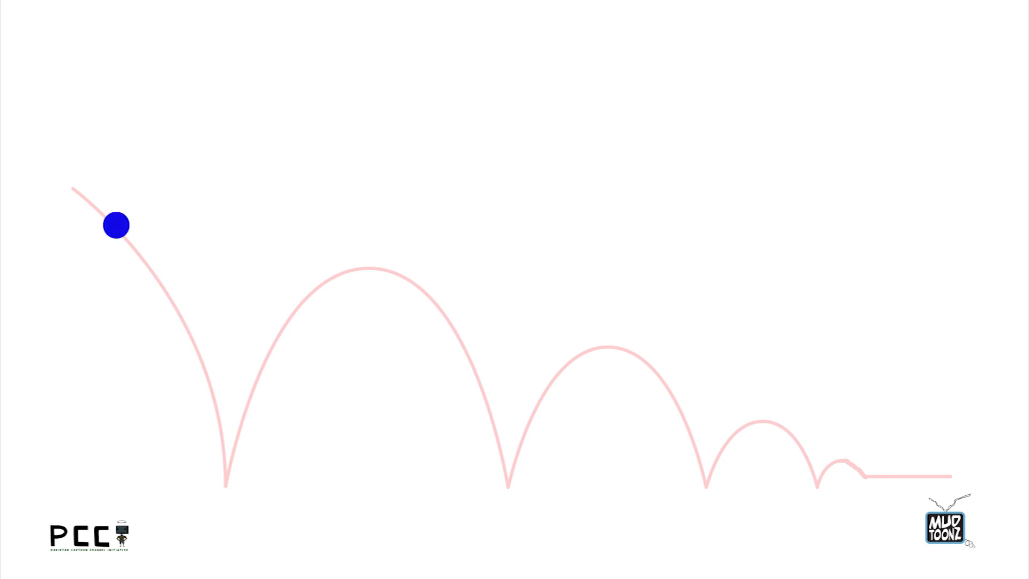